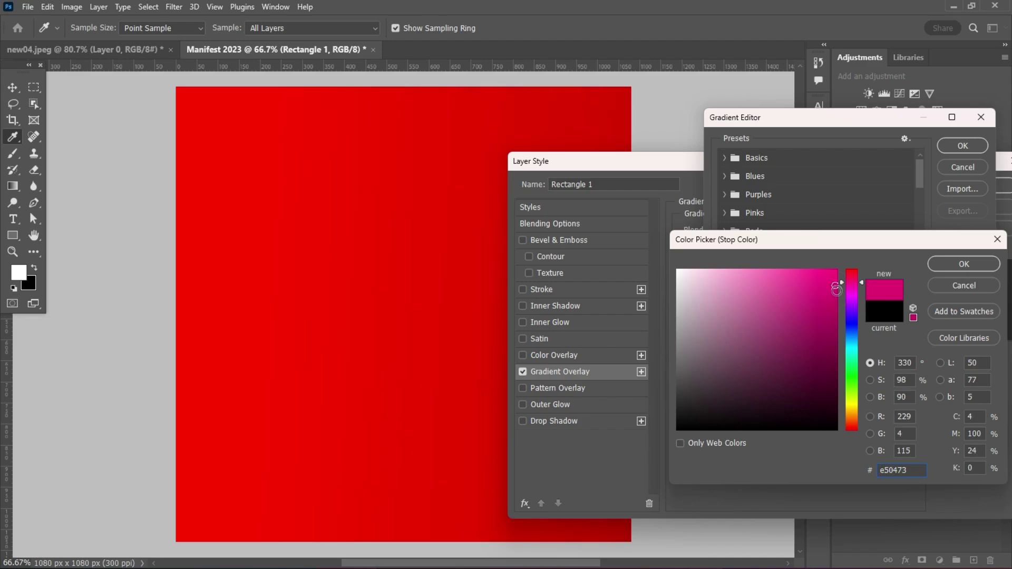
- Set the gradient's right stop to orange and its left stop to bright red
left_click_drag(837, 289, 835, 270)
left_click(845, 412)
left_click(827, 277)
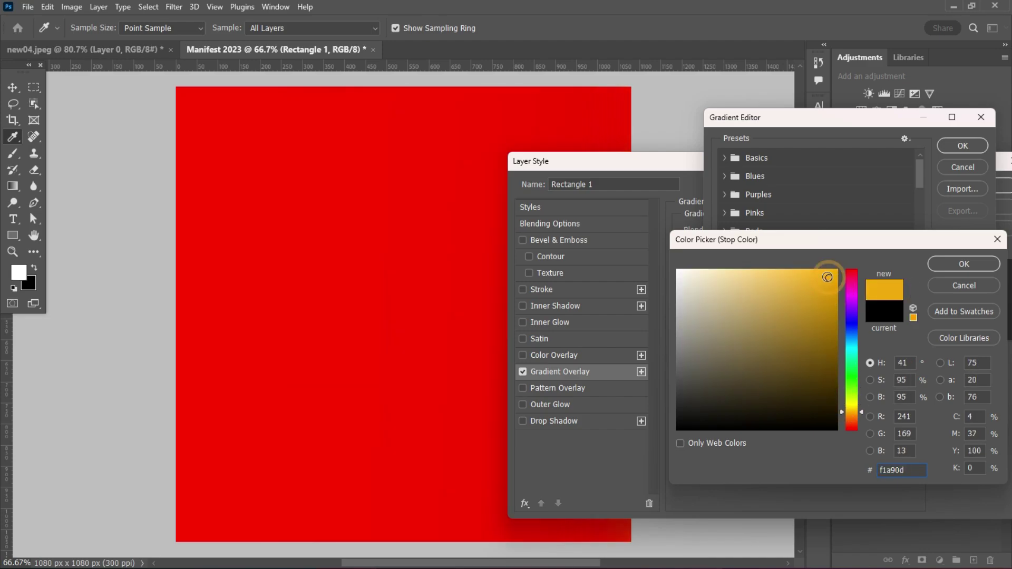
left_click(959, 261)
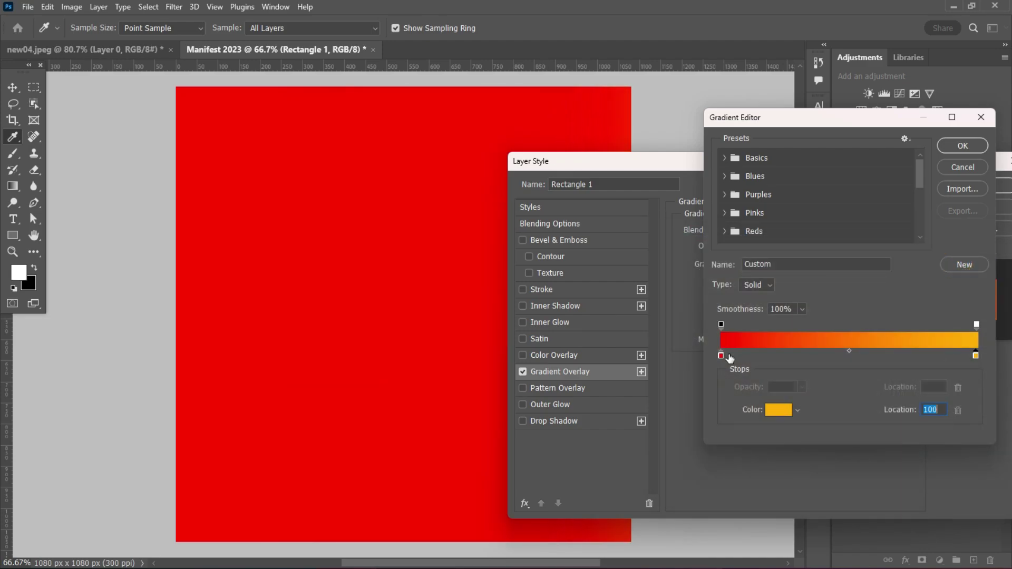
double_click(721, 356)
left_click(834, 310)
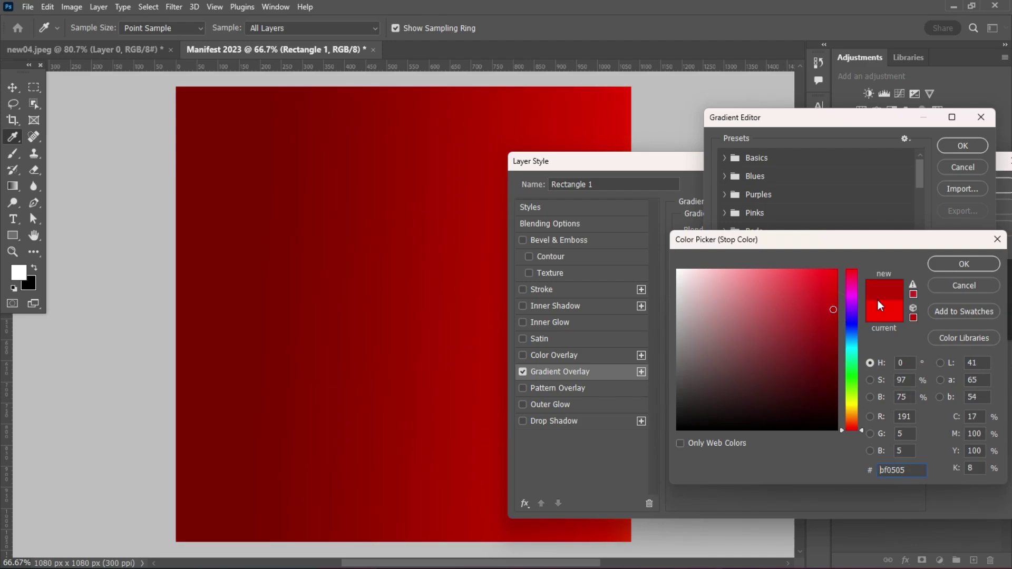
left_click(880, 306)
key("ctrl+z")
key("ctrl+z")
left_click(964, 264)
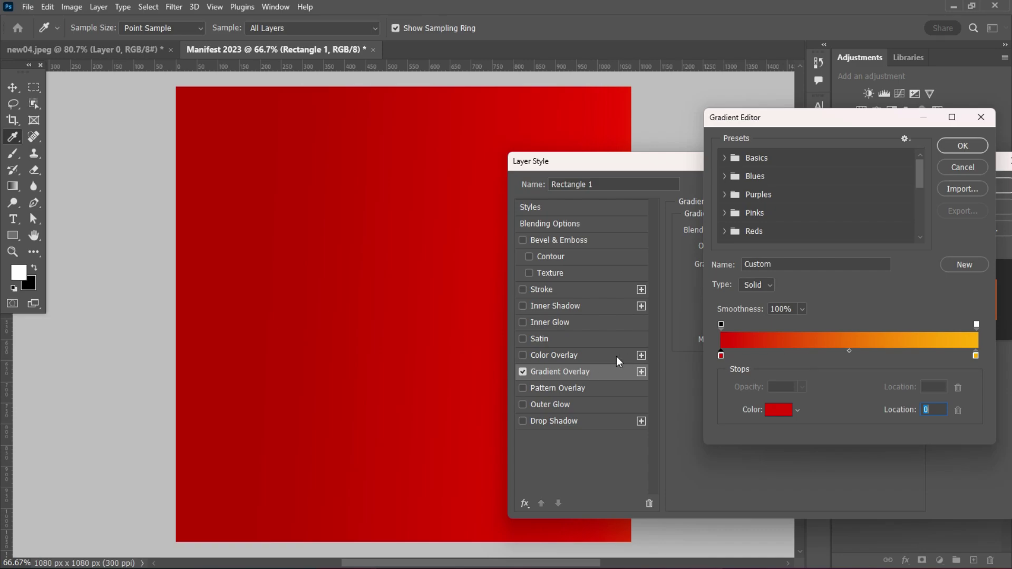
left_click(963, 146)
- Set the overlay blend mode to Normal, shift the gradient so red covers most of the square, and apply
left_click_drag(454, 355, 315, 352)
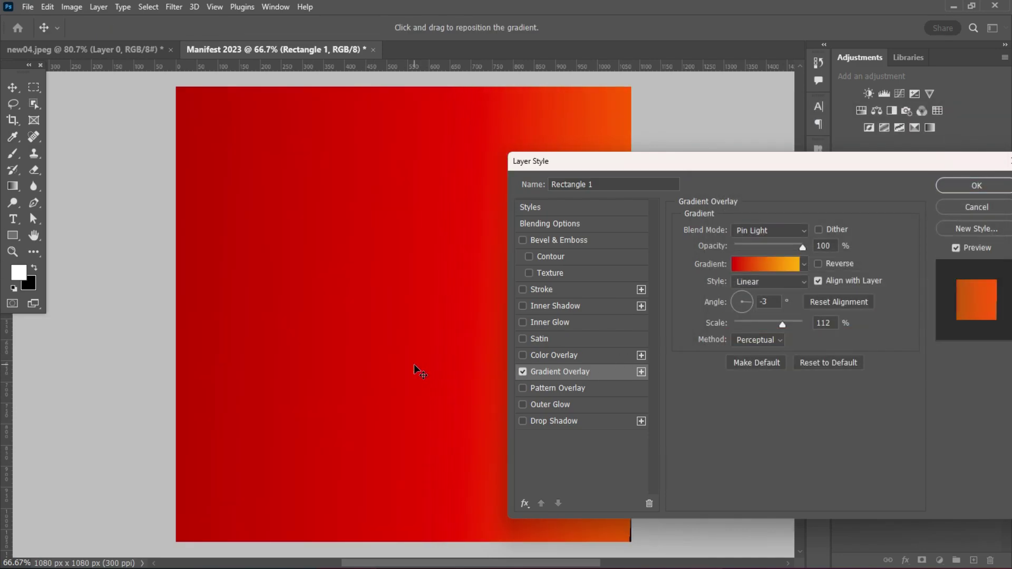
left_click_drag(770, 163, 769, 161)
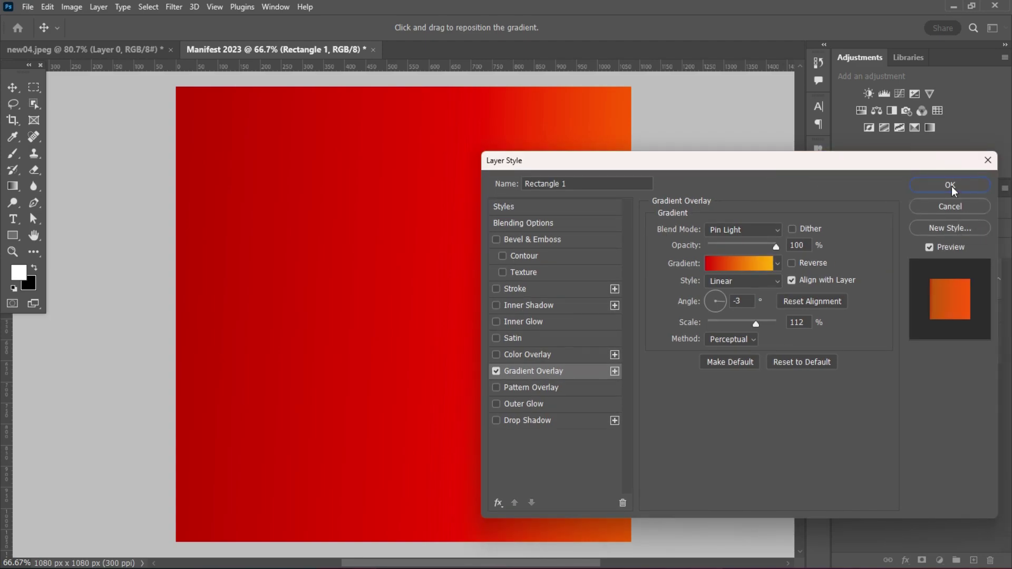
left_click(779, 235)
left_click(740, 223)
left_click_drag(325, 298, 407, 354)
key("Return")
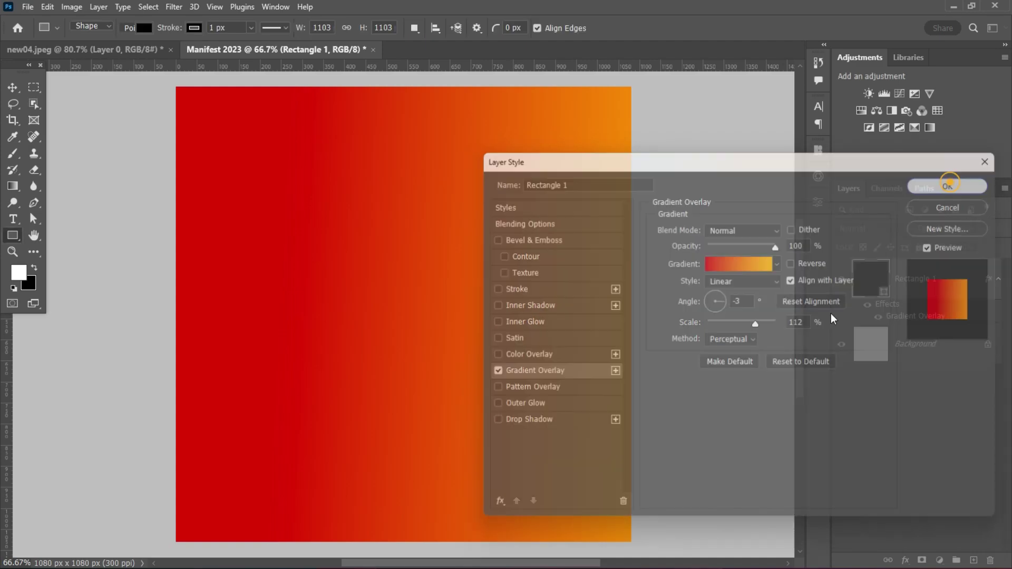
left_click(513, 278)
- Add a new Layer 1 and set the brush colour to deep purple #77008c
left_click(540, 242)
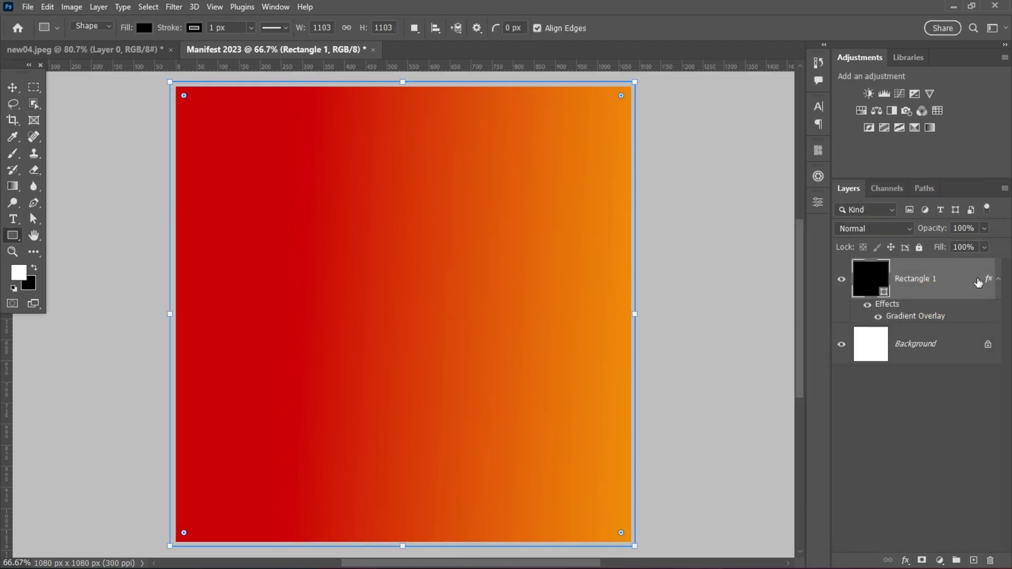
left_click(974, 561)
left_click(944, 274)
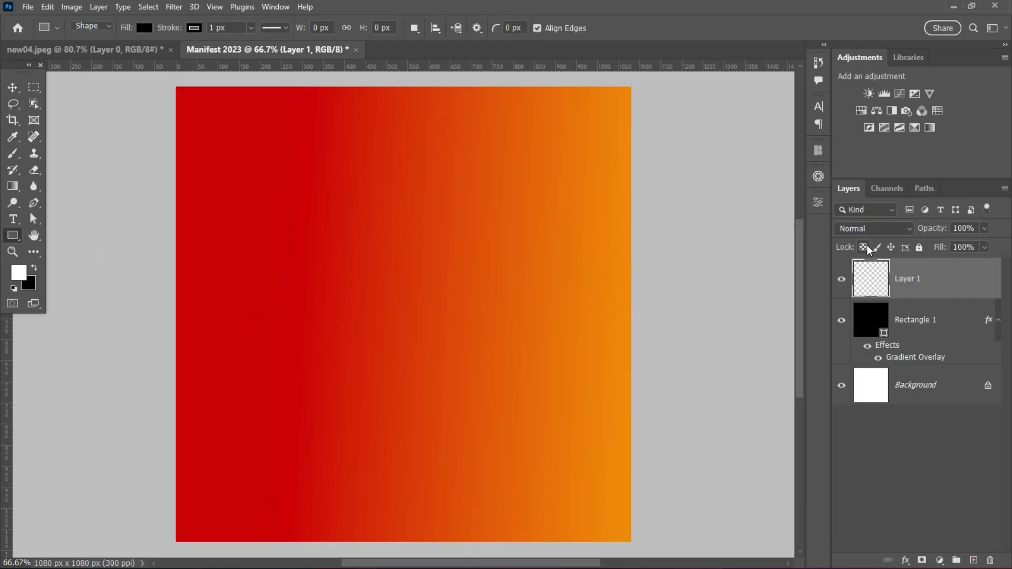
left_click(13, 154)
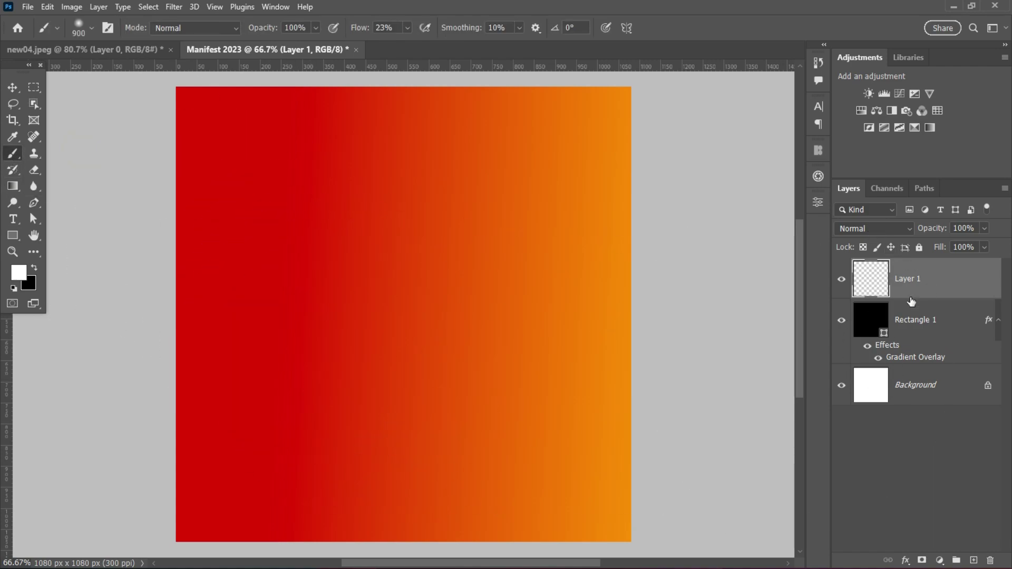
left_click(17, 272)
left_click_drag(852, 319, 852, 300)
left_click(839, 345)
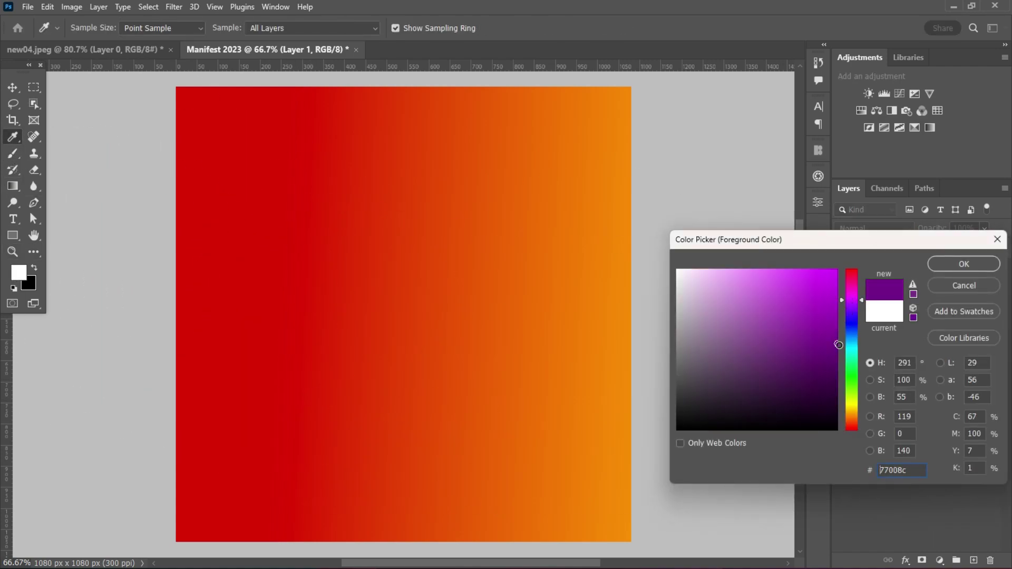
left_click(964, 263)
- Paint soft purple strokes over the bottom-left, top corners, right side and bottom-right of the square
mouse_move(401, 490)
left_mouse_down()
mouse_move(313, 493)
mouse_move(212, 534)
mouse_move(238, 475)
left_mouse_up()
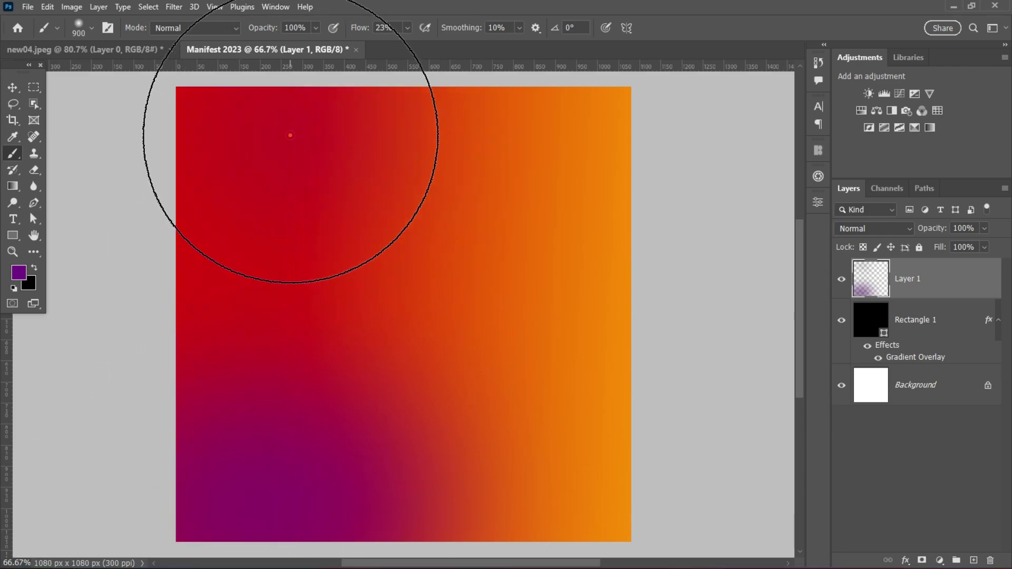
mouse_move(290, 136)
left_mouse_down()
mouse_move(517, 142)
mouse_move(554, 159)
mouse_move(600, 293)
mouse_move(311, 125)
left_mouse_up()
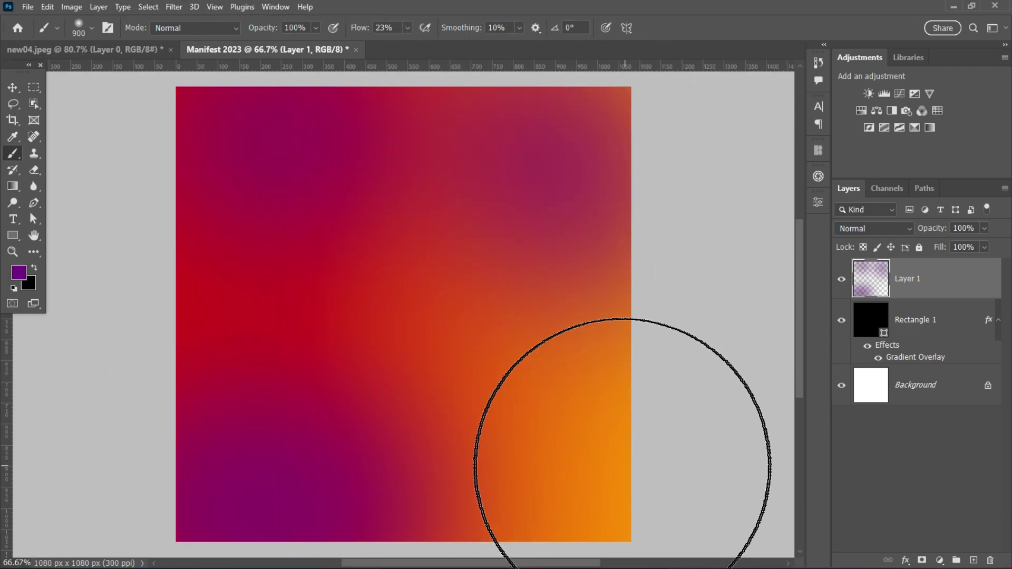
mouse_move(622, 467)
left_mouse_down()
mouse_move(611, 484)
mouse_move(535, 520)
mouse_move(603, 492)
mouse_move(673, 318)
mouse_move(672, 399)
mouse_move(524, 492)
mouse_move(217, 519)
left_mouse_up()
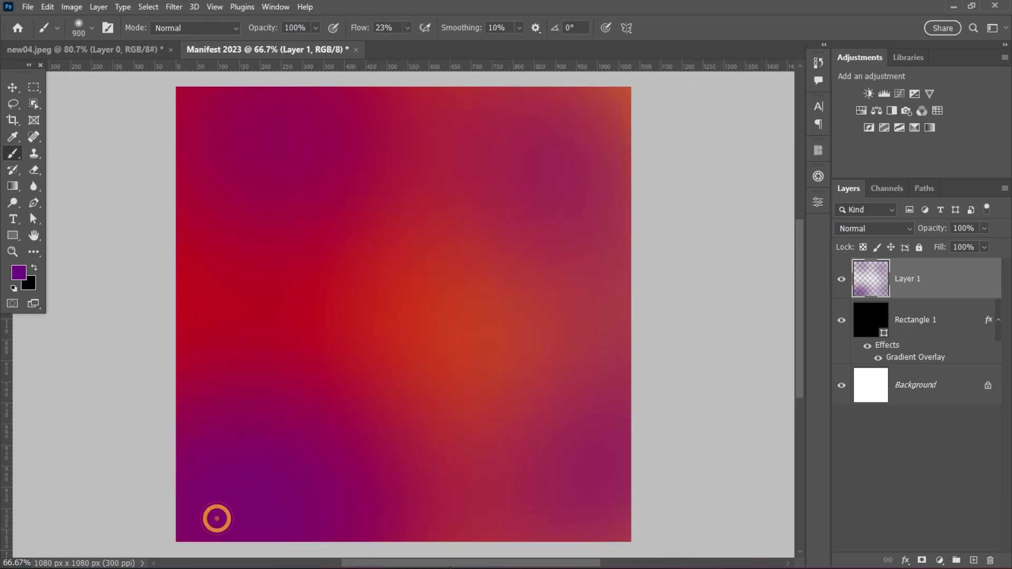
left_click(20, 99)
- Add a Gradient Overlay to Layer 1 and set its left stop to dark purple #4e0091
double_click(950, 272)
left_click(565, 369)
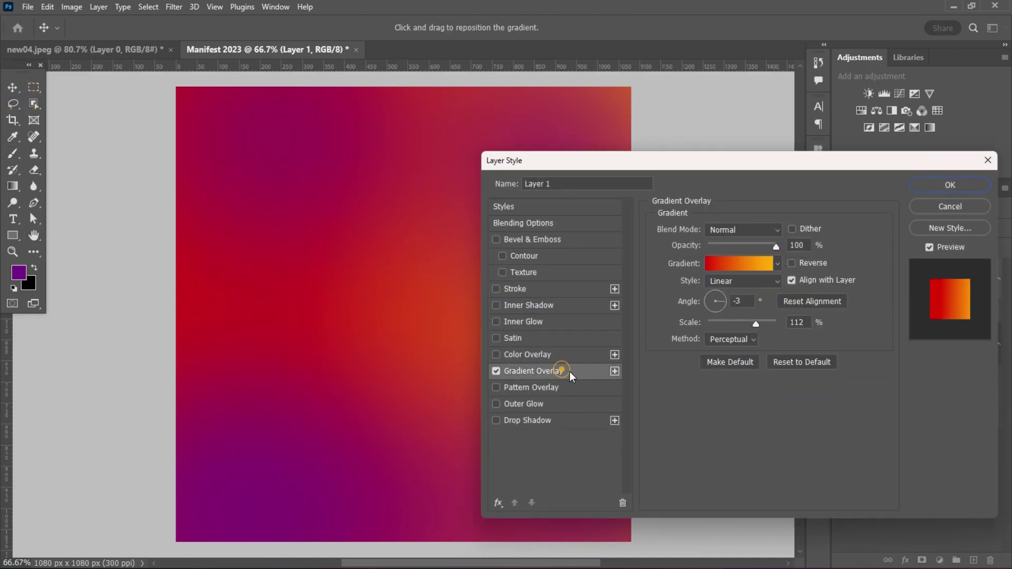
left_click(779, 264)
left_click(739, 264)
double_click(716, 354)
left_click(965, 263)
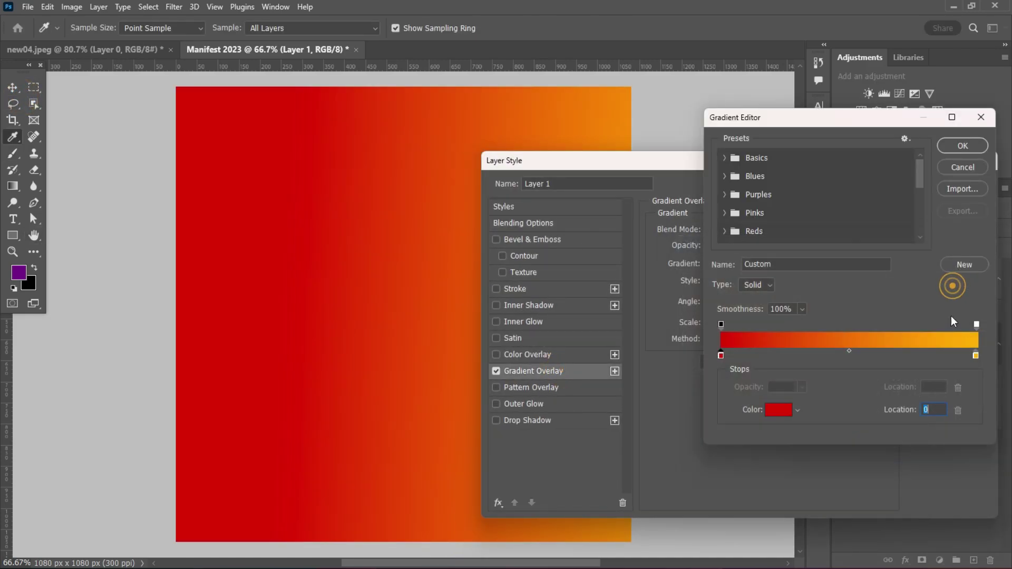
double_click(721, 357)
left_click(853, 317)
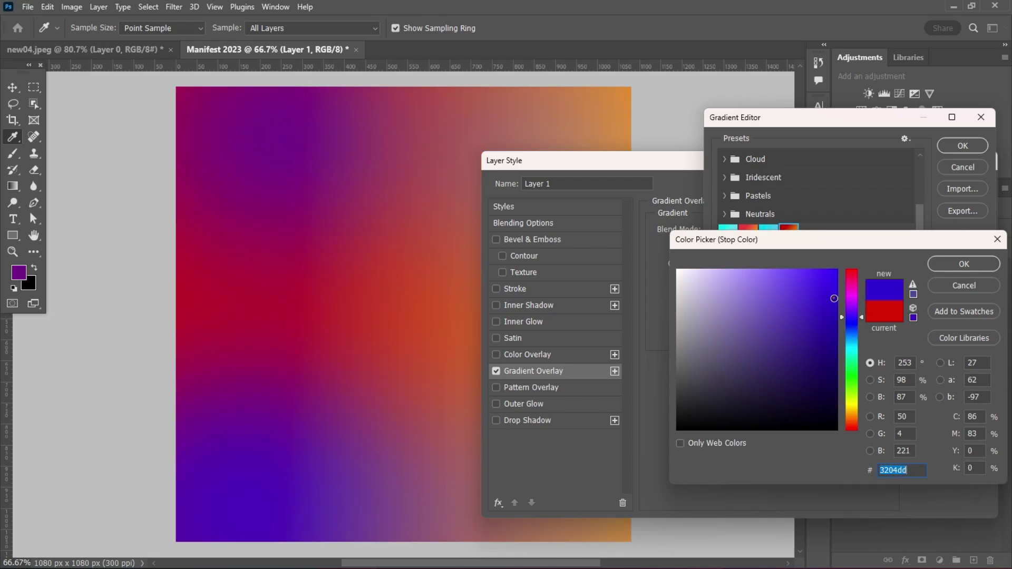
left_click(852, 309)
left_click(838, 339)
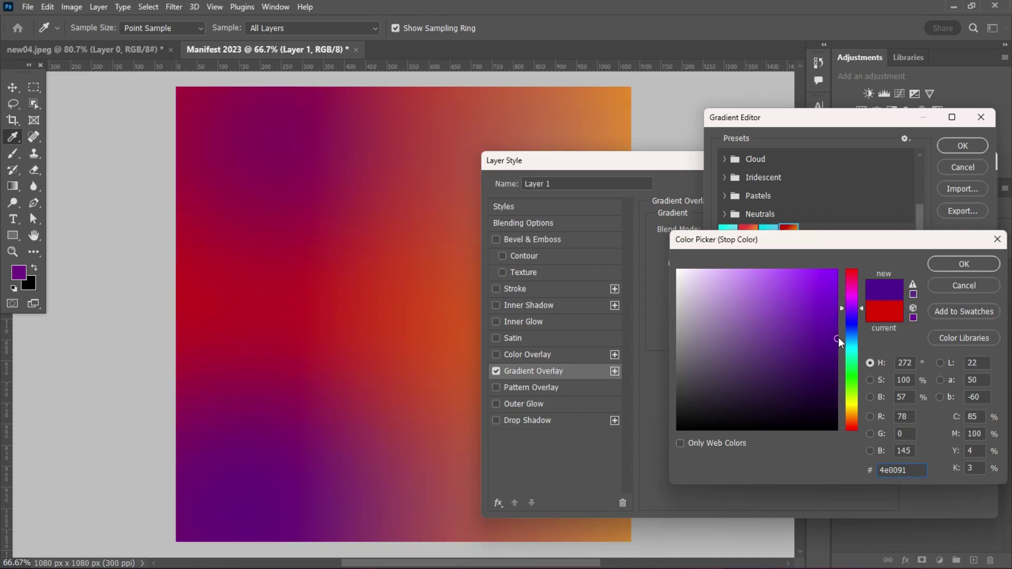
left_click(958, 268)
- Set the right stop to a deep magenta and apply the purple-to-magenta overlay
double_click(975, 357)
left_click(853, 300)
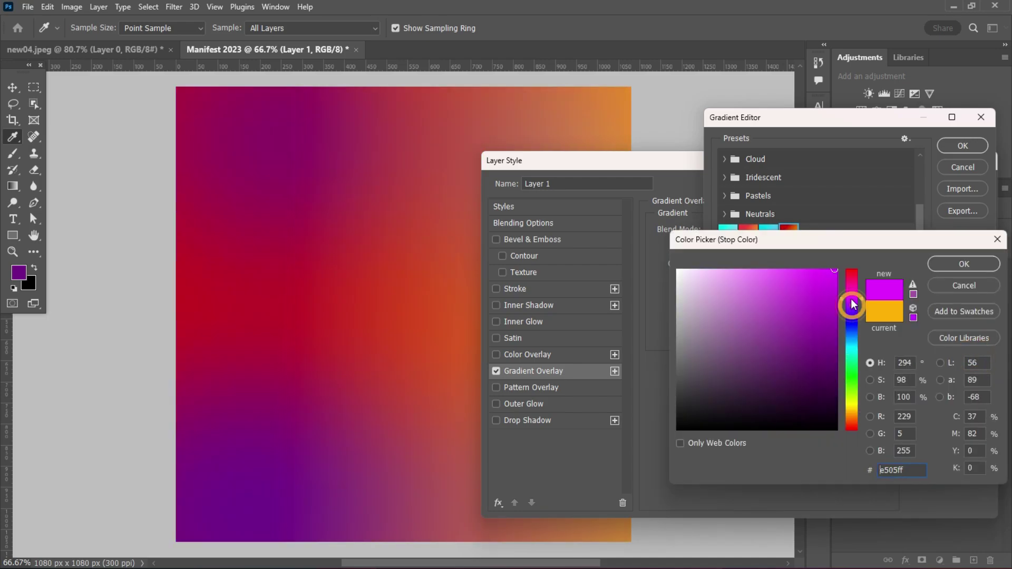
left_click(825, 313)
left_click_drag(825, 313, 839, 354)
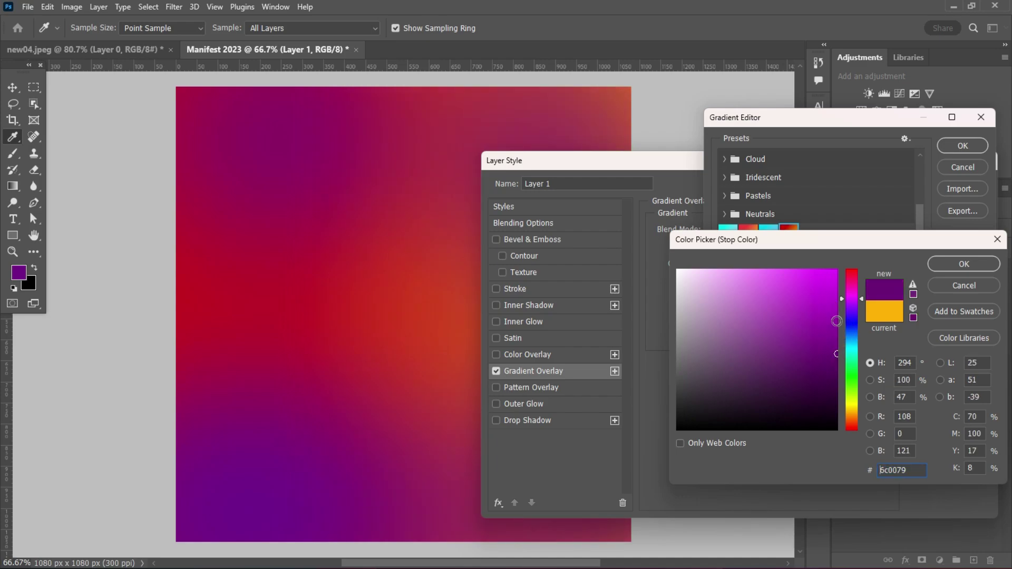
left_click(837, 321)
left_click(964, 264)
left_click(963, 146)
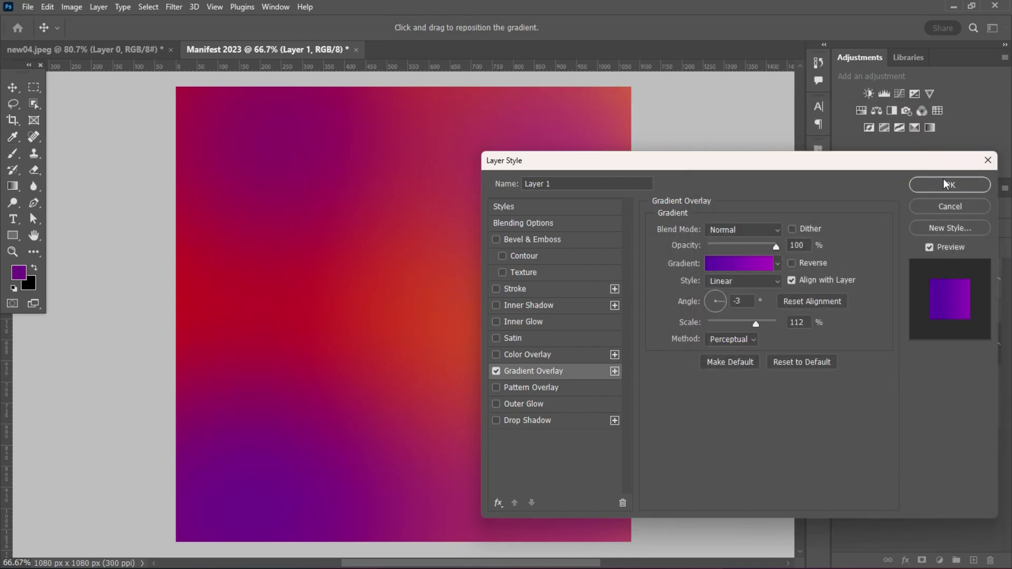
left_click(946, 185)
right_click(966, 281)
key("Escape")
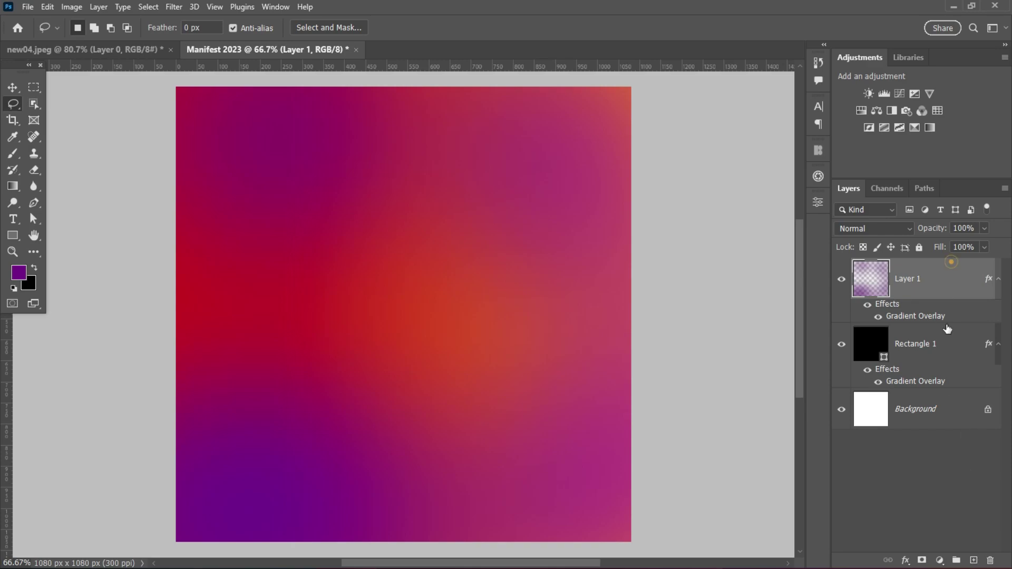
- Paint extra purple across the top and right on a new layer, then merge both paint layers into smart object Layer 2
key("ctrl+shift+alt+n")
key("b")
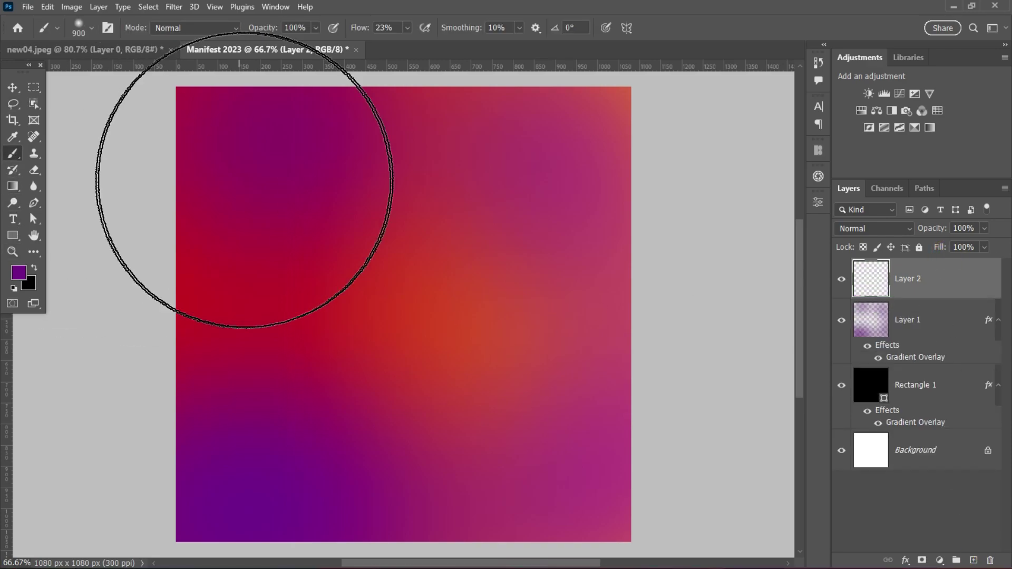
mouse_move(599, 89)
left_mouse_down()
mouse_move(440, 83)
mouse_move(631, 304)
mouse_move(353, 232)
mouse_move(193, 155)
mouse_move(242, 215)
left_mouse_up()
left_click(937, 273)
left_click(956, 322, "ctrl")
right_click(942, 280)
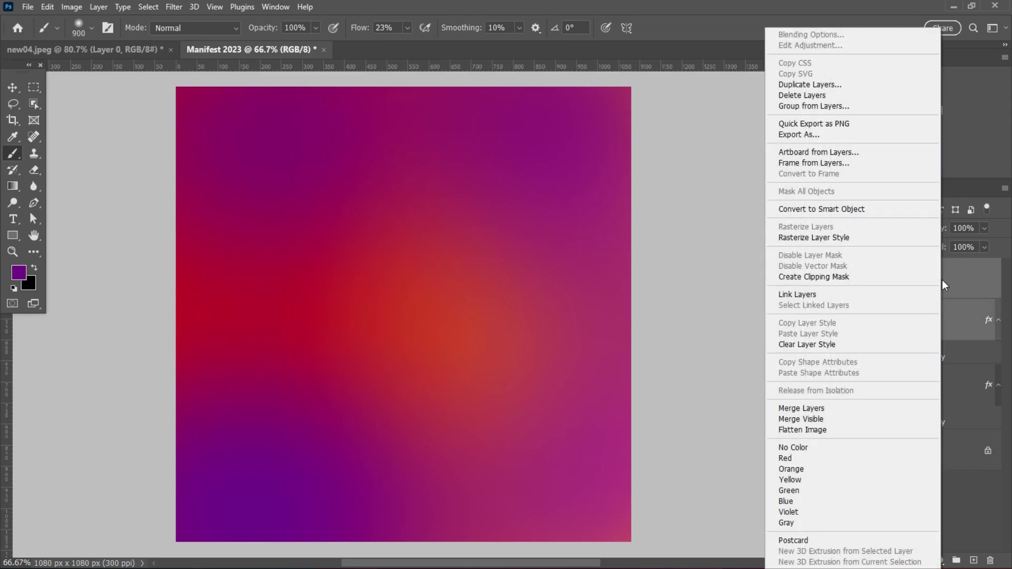
left_click(886, 217)
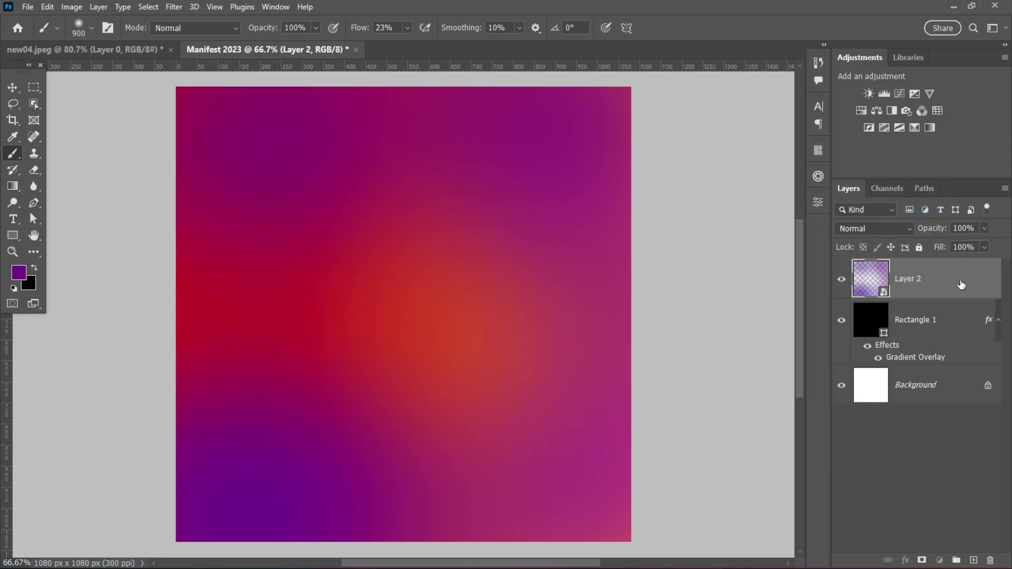
- Convert Rectangle 1 into a smart object
left_click(187, 6)
left_click(947, 314)
left_click(947, 315)
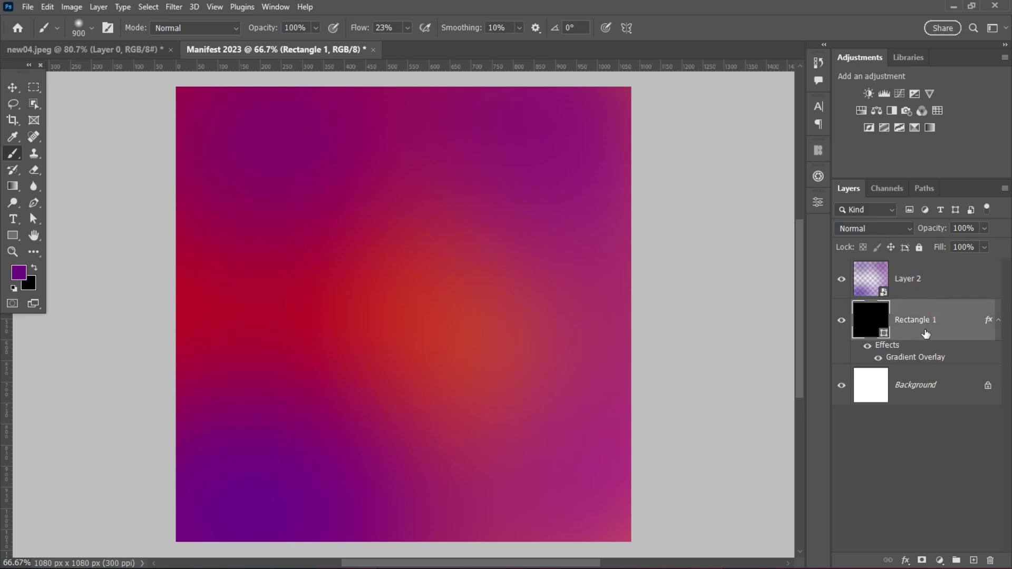
right_click(928, 333)
left_click(832, 210)
left_click(174, 7)
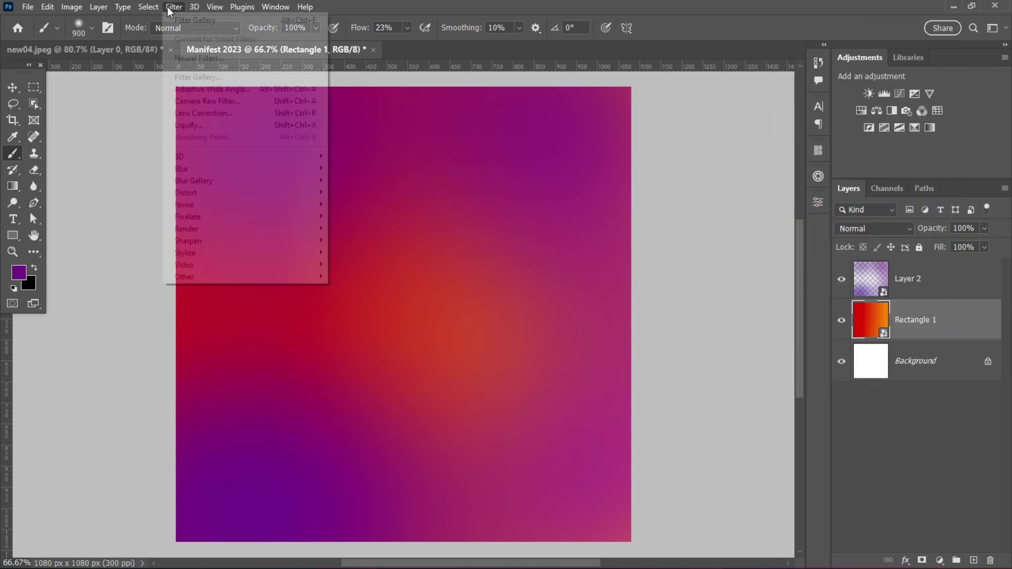
- Apply a Rough Pastels Filter Gallery smart filter to the Rectangle 1 gradient
left_click(198, 77)
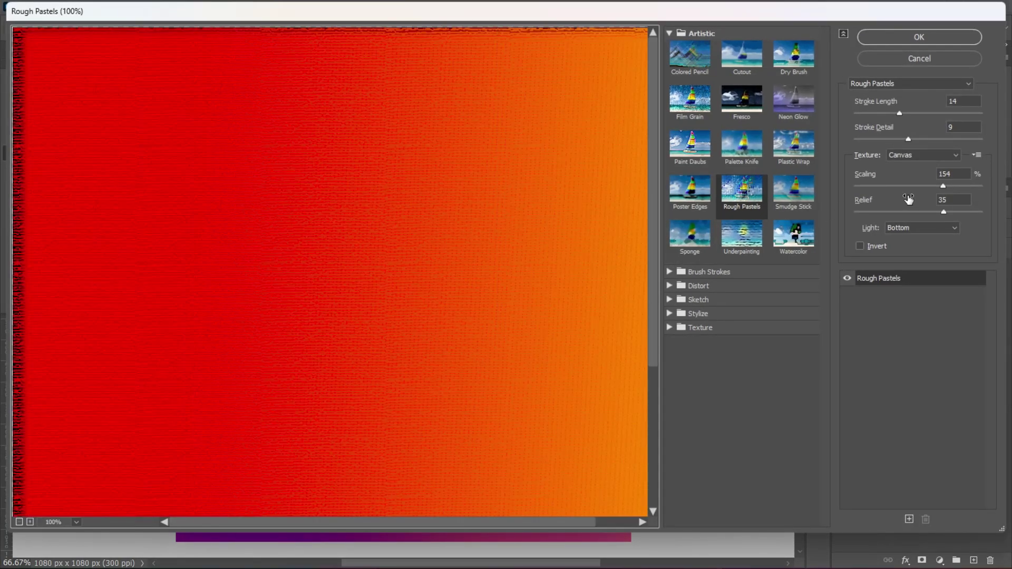
left_click(908, 138)
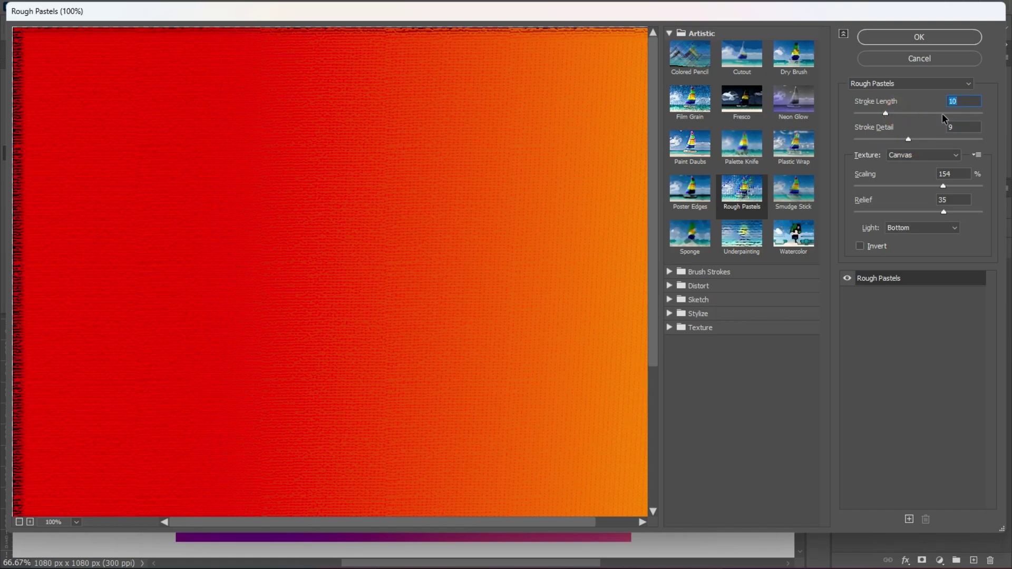
left_click(922, 38)
- Apply the same Rough Pastels filter to Layer 2 and collapse both smart filter lists
left_click(943, 279)
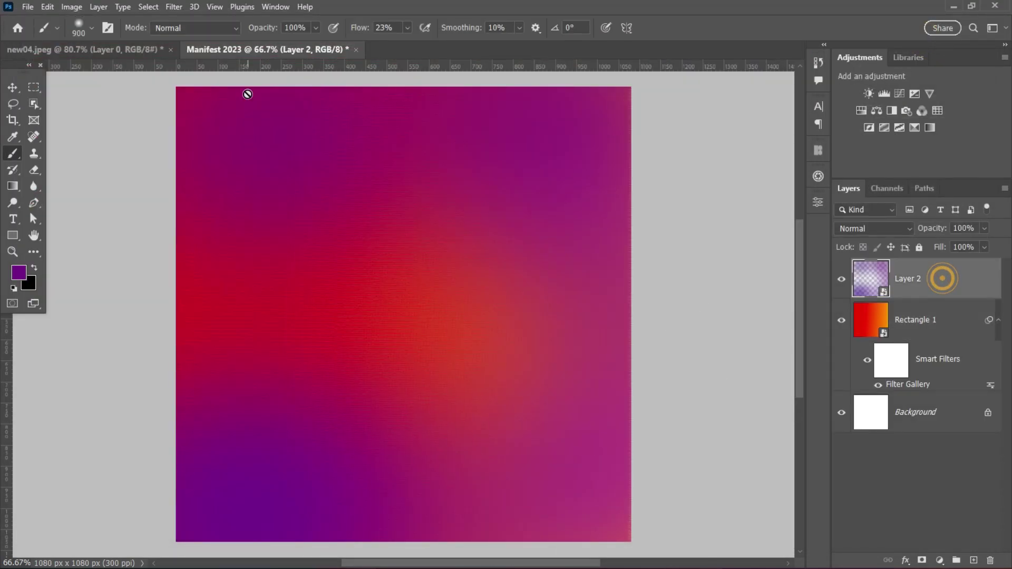
left_click(163, 8)
left_click(179, 18)
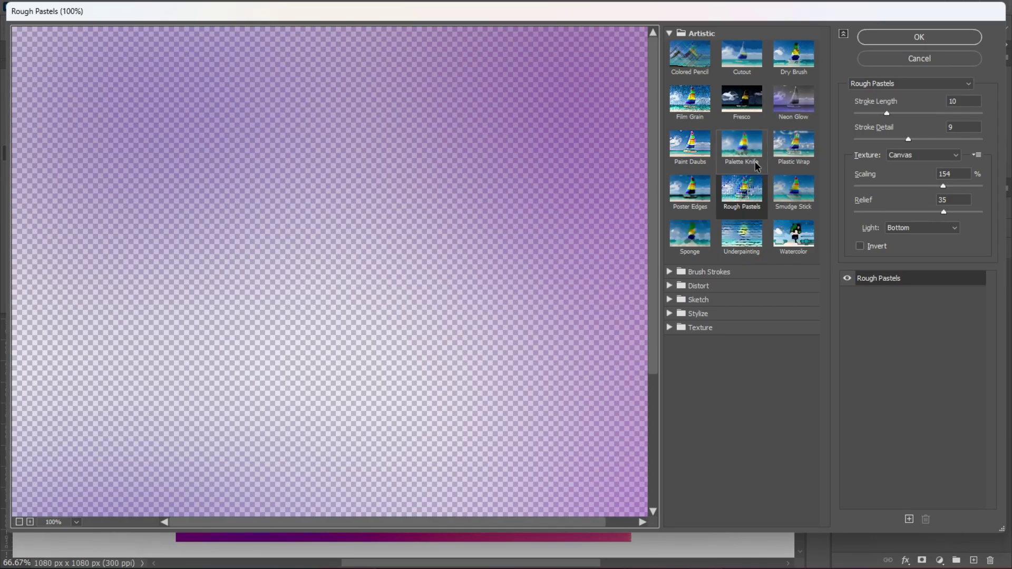
left_click(920, 37)
scroll(580, 305, "up", 1)
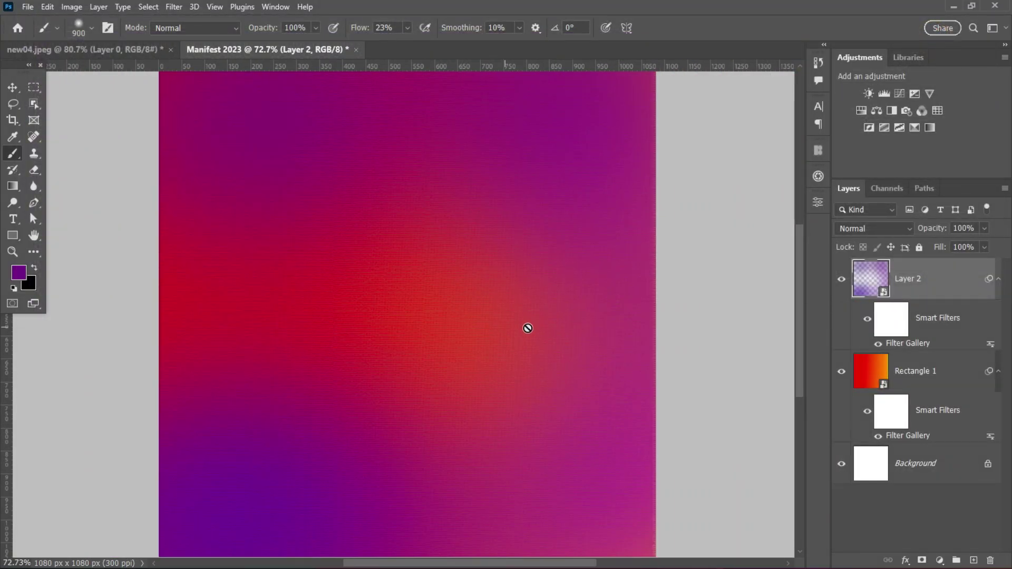
scroll(474, 268, "down", 1)
left_click(999, 279)
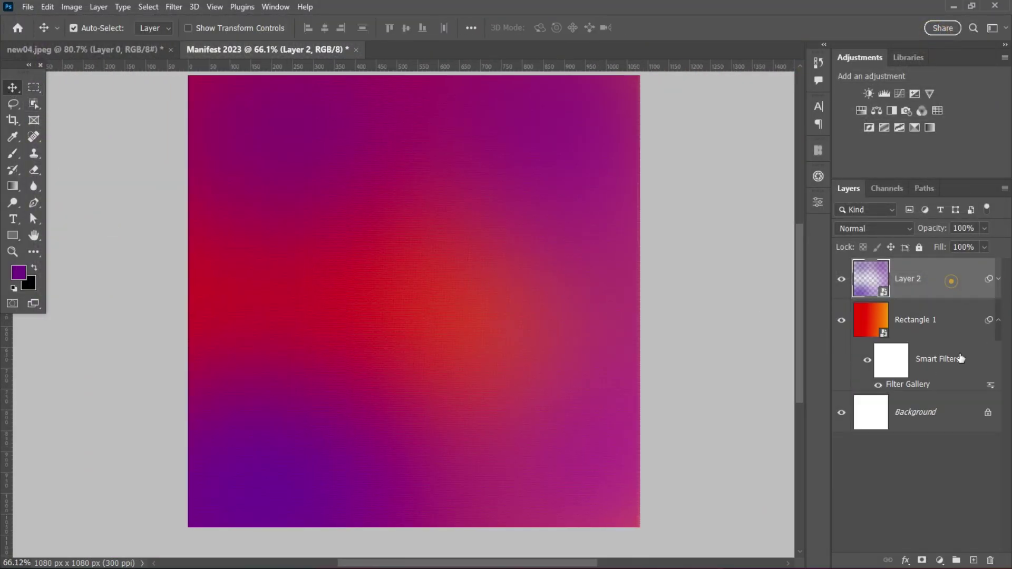
left_click(999, 320)
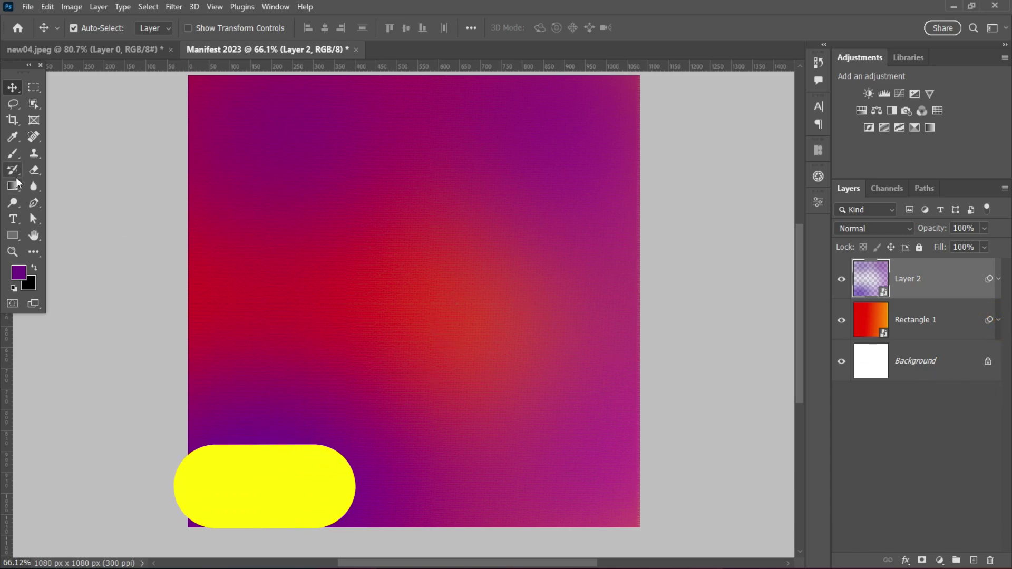
- Create a 295 × 556 px rectangle with no stroke, moved toward the upper right
key("u")
left_click(316, 224)
type("295")
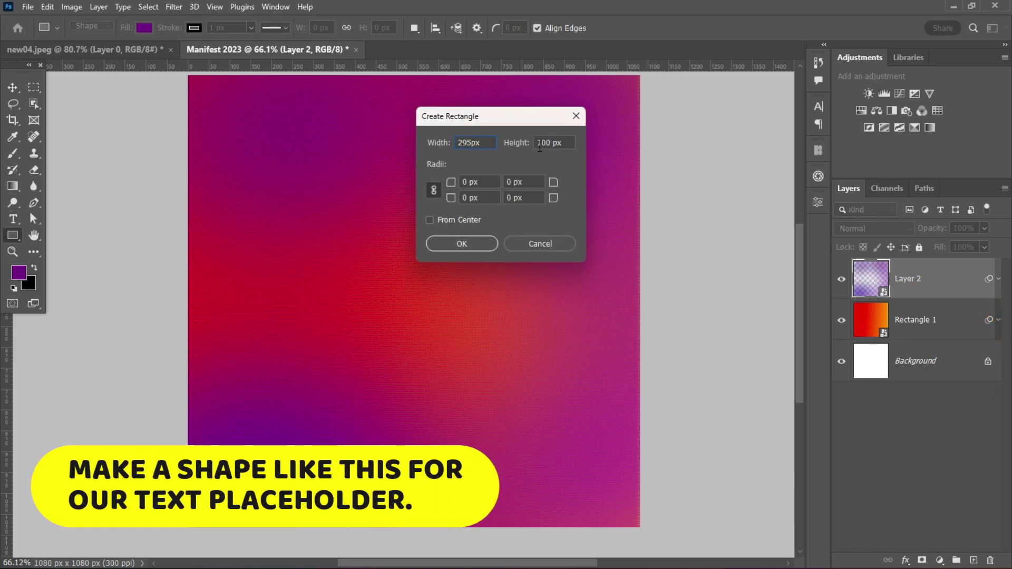
double_click(539, 144)
type("556")
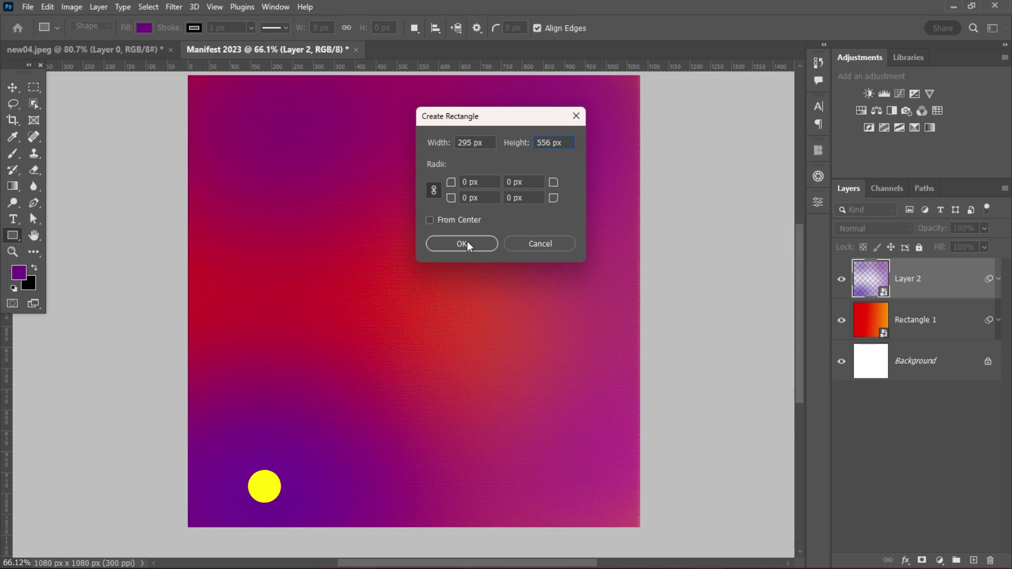
left_click(467, 244)
key("v")
left_click_drag(439, 374, 530, 316)
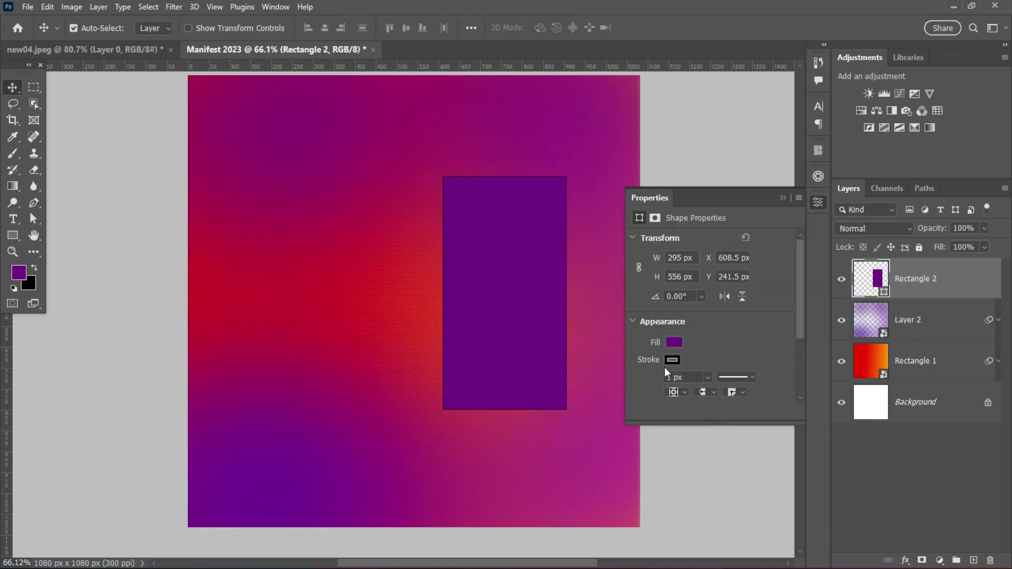
left_click(670, 335)
left_click(648, 351)
left_click(493, 302)
- Add a Gradient Overlay to the rectangle with a dark green first stop
double_click(970, 286)
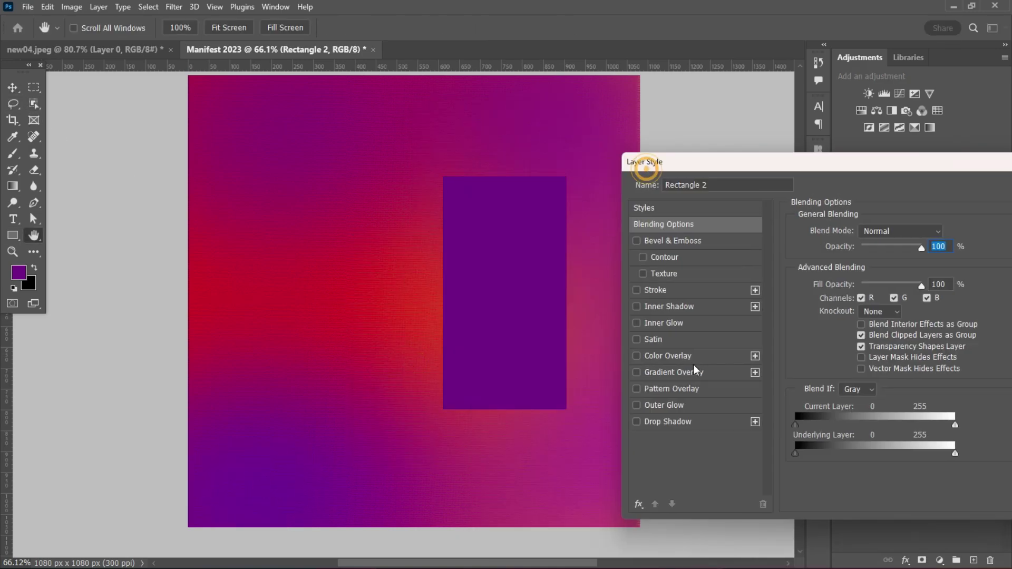
left_click(664, 372)
left_click(867, 264)
double_click(719, 352)
left_click_drag(854, 369, 857, 379)
left_click(837, 400)
left_click(964, 264)
- Make the second stop bright green 12bd01, apply the style, and move the panel further up-right
double_click(858, 357)
left_click(837, 311)
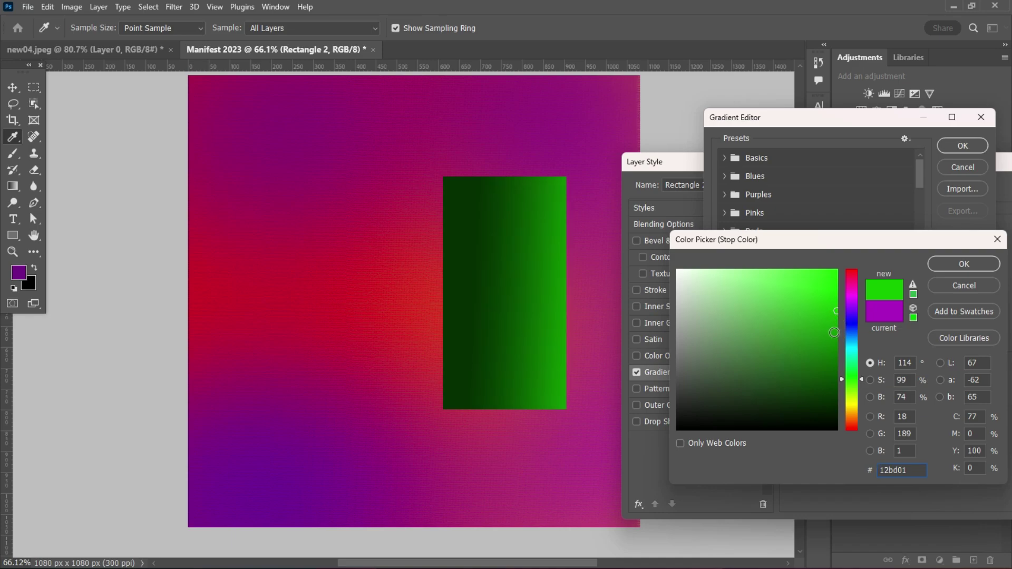
left_click(965, 264)
left_click(963, 145)
key("Return")
key("v")
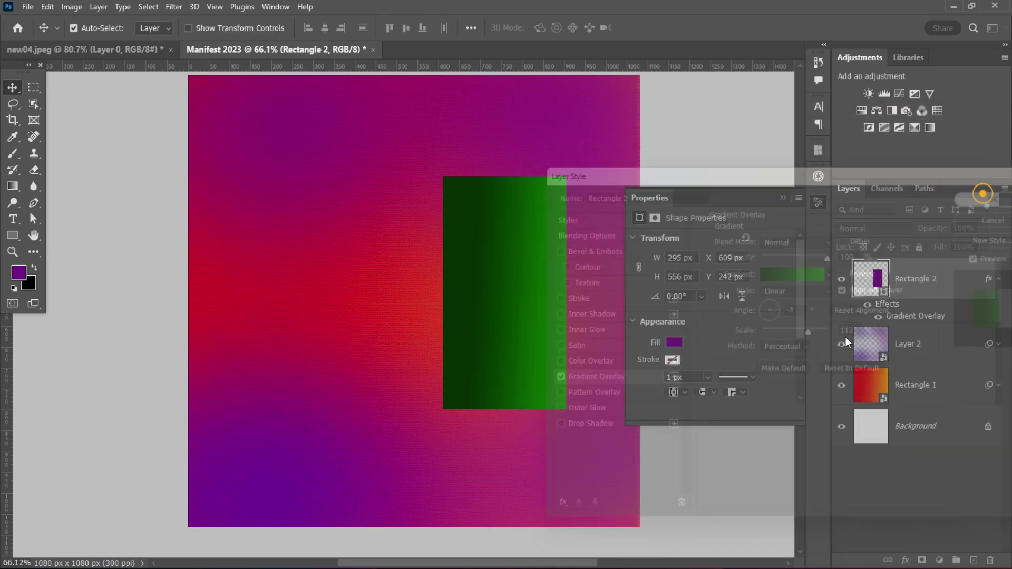
left_click_drag(510, 313, 529, 277)
left_click(783, 198)
- Add a Levels adjustment above Layer 2 with the black input level raised to 55
left_click(999, 278)
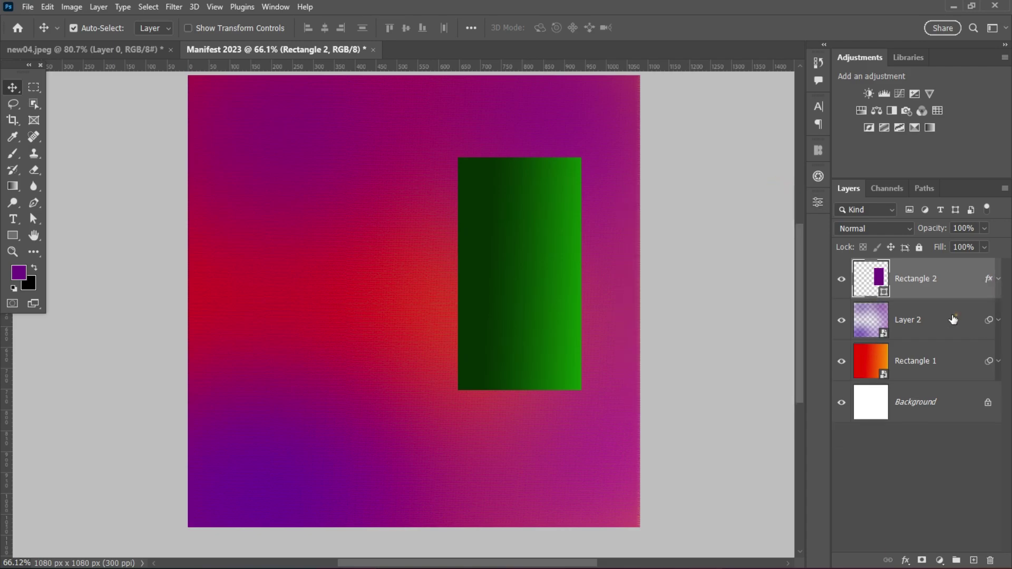
left_click(928, 320)
left_click(941, 562)
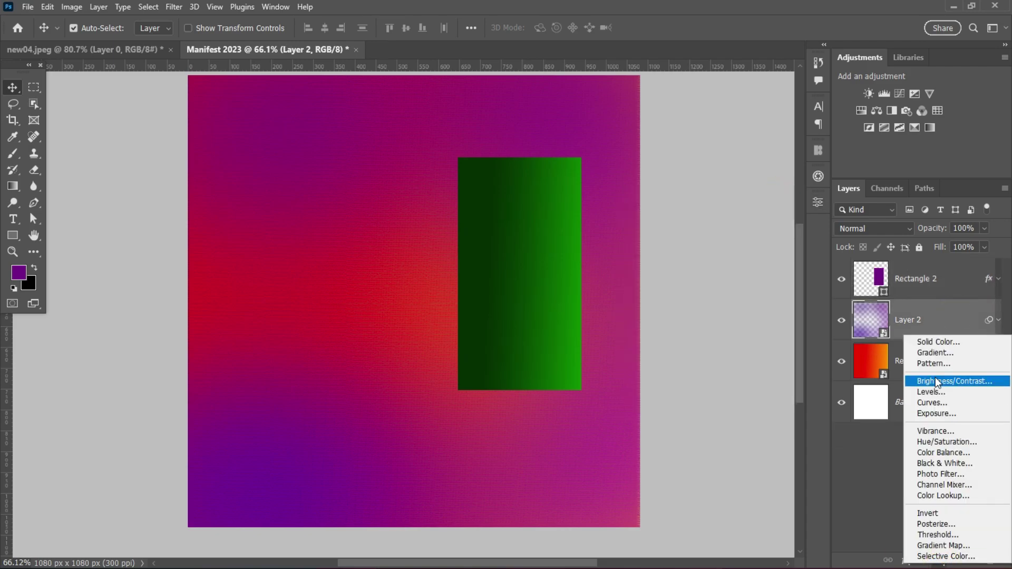
left_click(941, 391)
left_click_drag(651, 336, 684, 334)
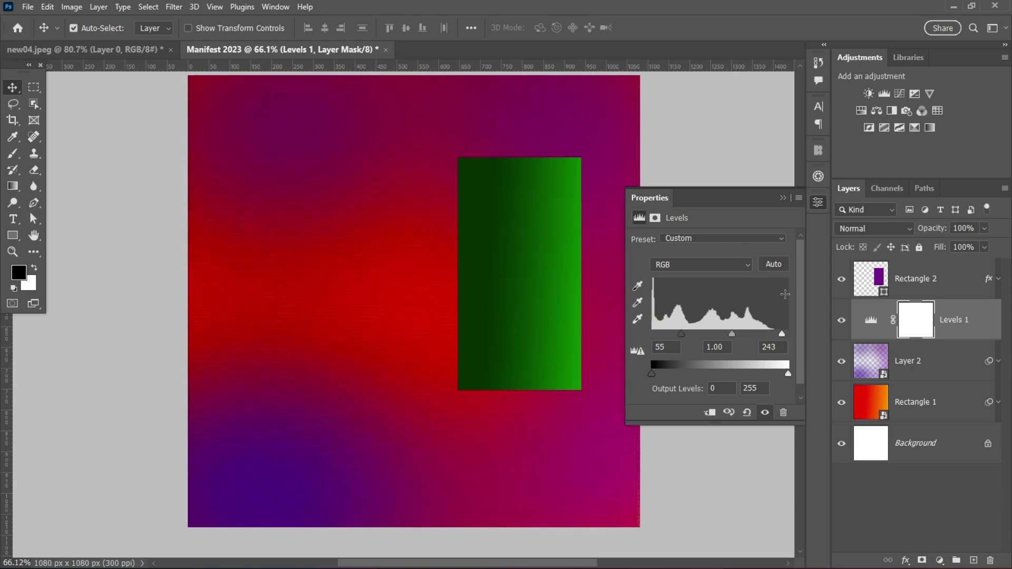
left_click(979, 311)
- Bring the model photo from new04.jpeg into the poster document
left_click(958, 319)
left_click(515, 260)
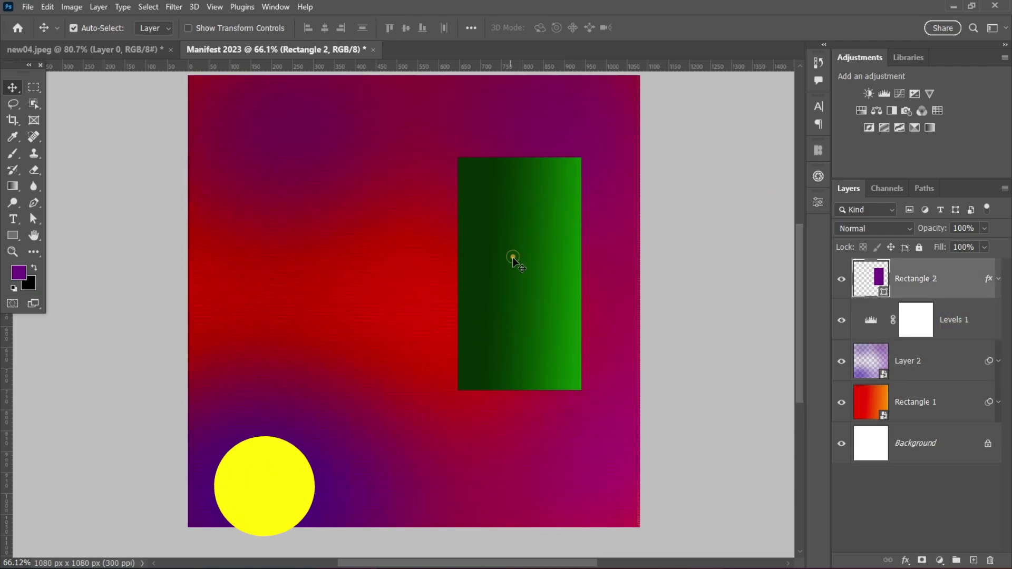
left_click(118, 49)
left_click_drag(391, 324, 351, 351)
- Scale the model photo (Layer 3) down and place it at the left beside the green panel
key("ctrl+t")
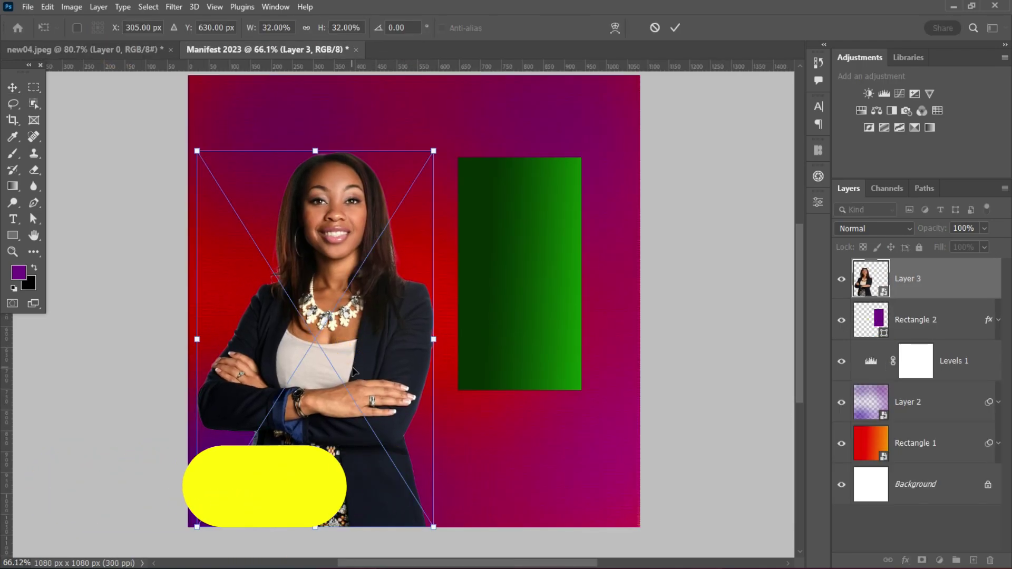
left_click_drag(434, 340, 434, 340)
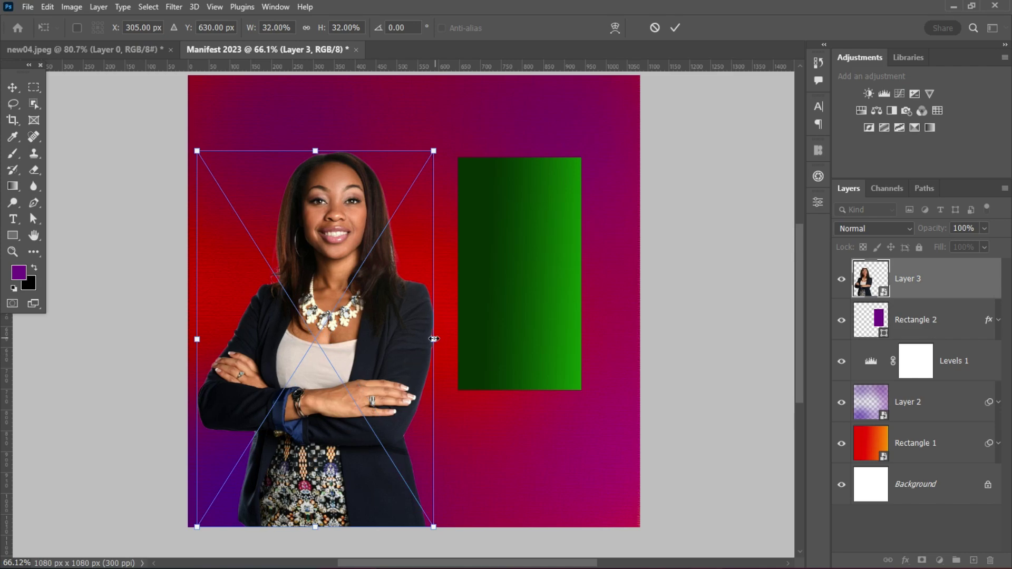
left_click_drag(196, 150, 206, 179)
left_click_drag(318, 350, 330, 329)
left_click(675, 27)
scroll(325, 322, "up", 1)
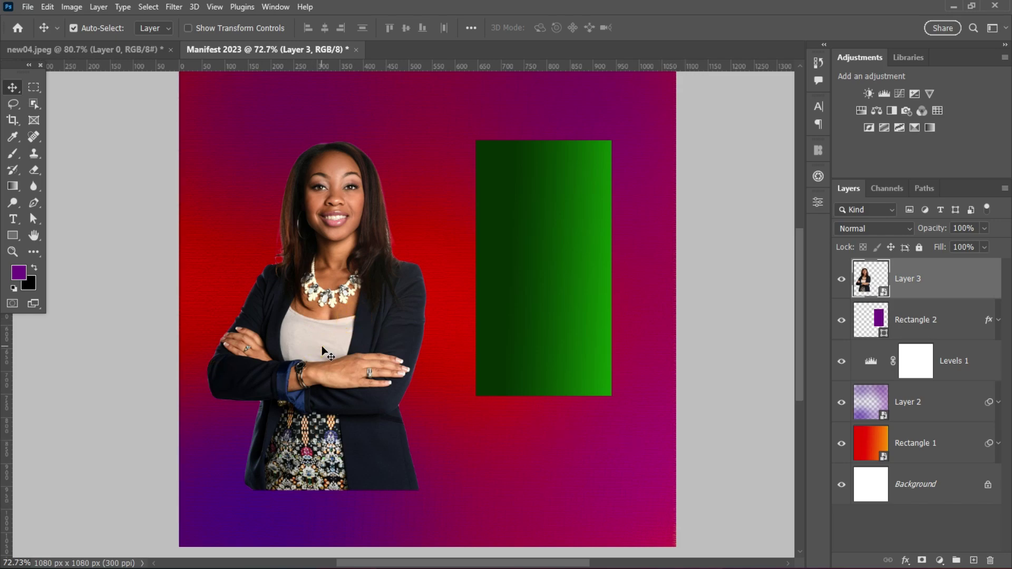
scroll(417, 372, "up", 1)
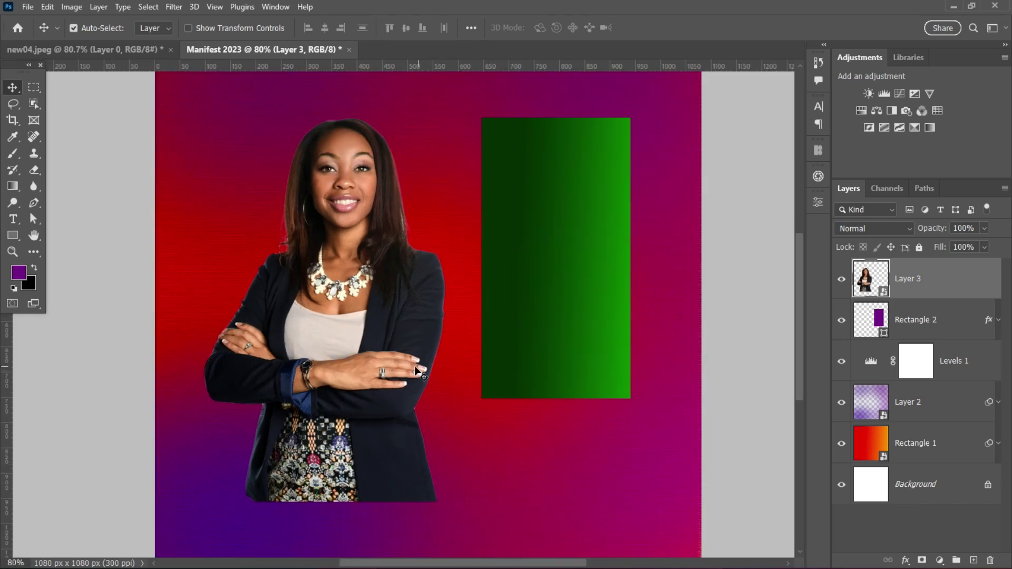
scroll(371, 297, "up", 1)
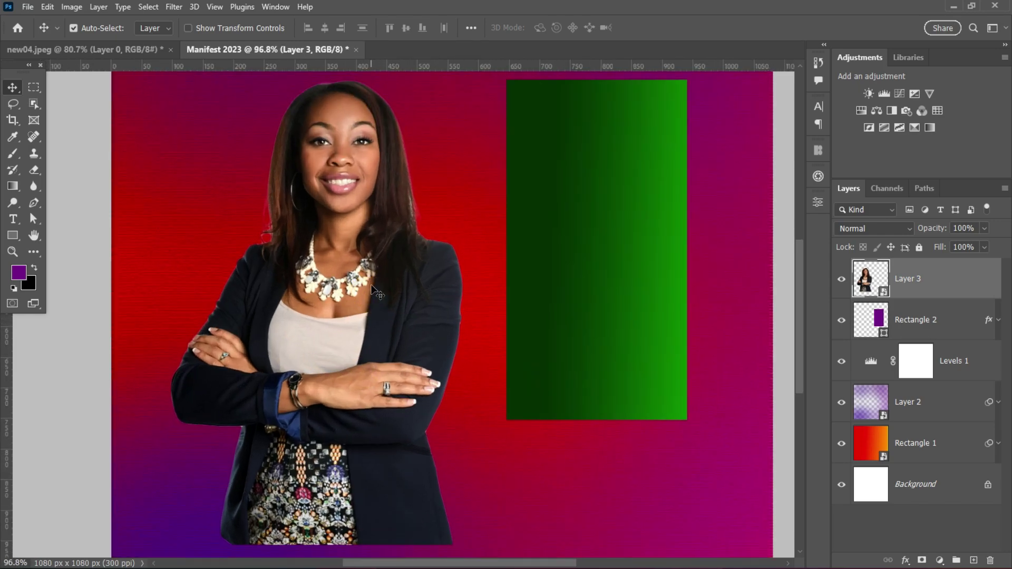
left_click(179, 6)
- In the Filter Gallery, preview artistic effects, trying Poster Edges with edge thickness and posterization at 0
left_click(200, 77)
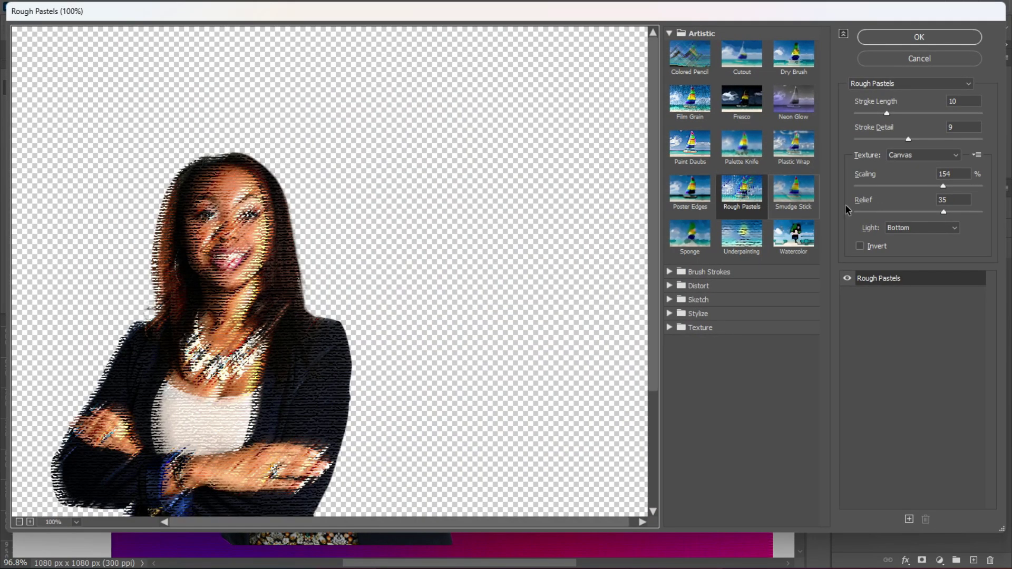
left_click(742, 234)
left_click(742, 189)
left_click(690, 143)
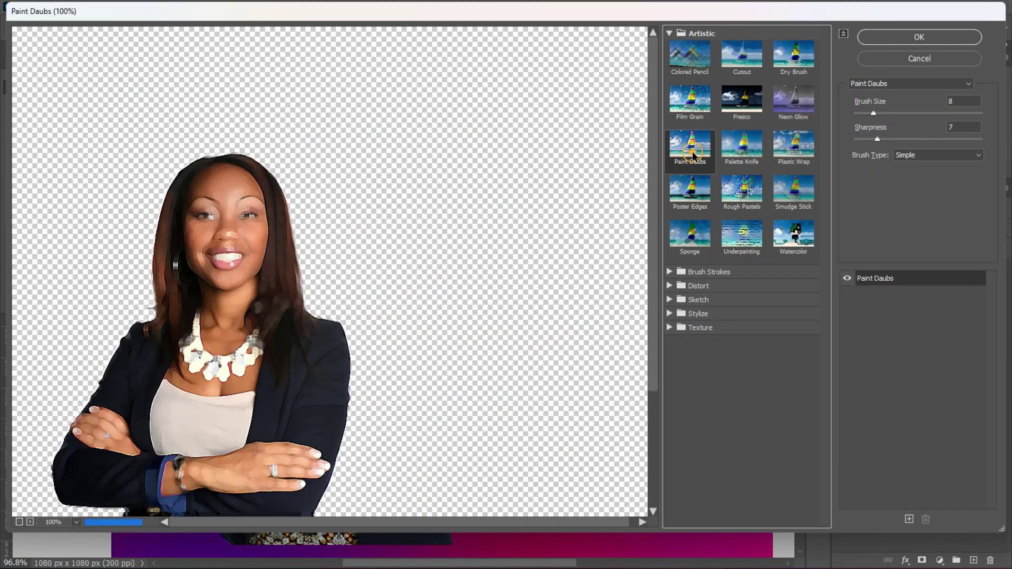
left_click(686, 185)
left_click_drag(879, 113, 855, 113)
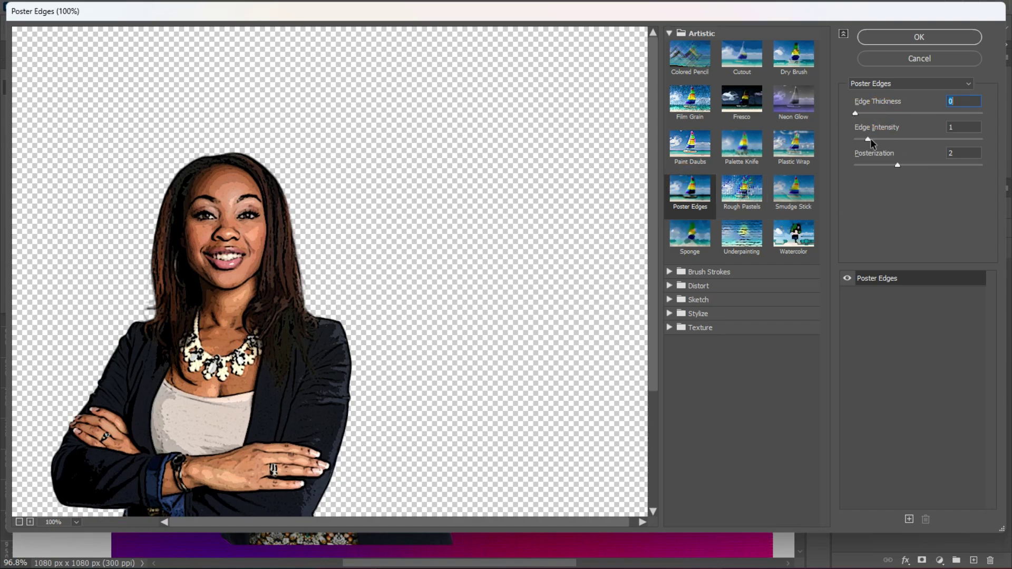
left_click(872, 165)
- Preview Colored Pencil, Cutout, Dry Brush, Neon Glow, Plastic Wrap, Smudge Stick, Watercolor, Underpainting and Sponge
left_click(689, 54)
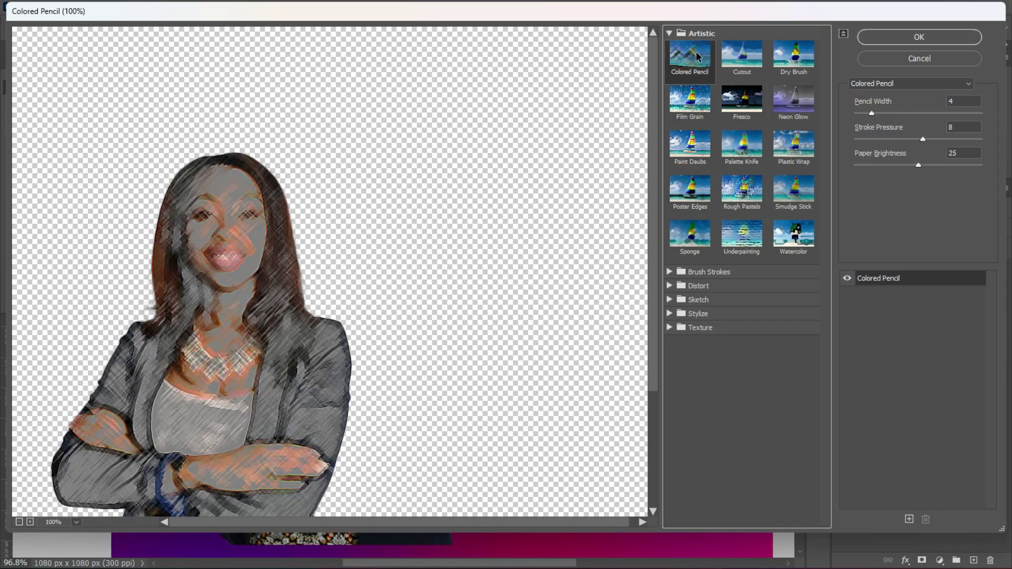
left_click(742, 54)
left_click(794, 54)
left_click(793, 99)
left_click(785, 154)
left_click(793, 188)
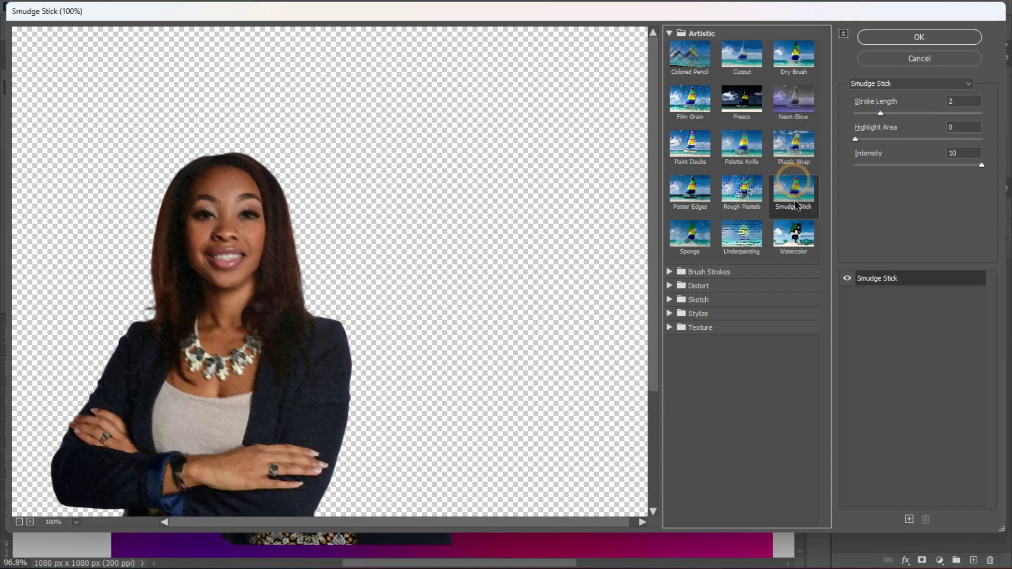
left_click(793, 233)
left_click(742, 233)
left_click(689, 234)
- Pick Texture > Grain, with contrast about 66 and intensity lowered to 9
left_click(671, 327)
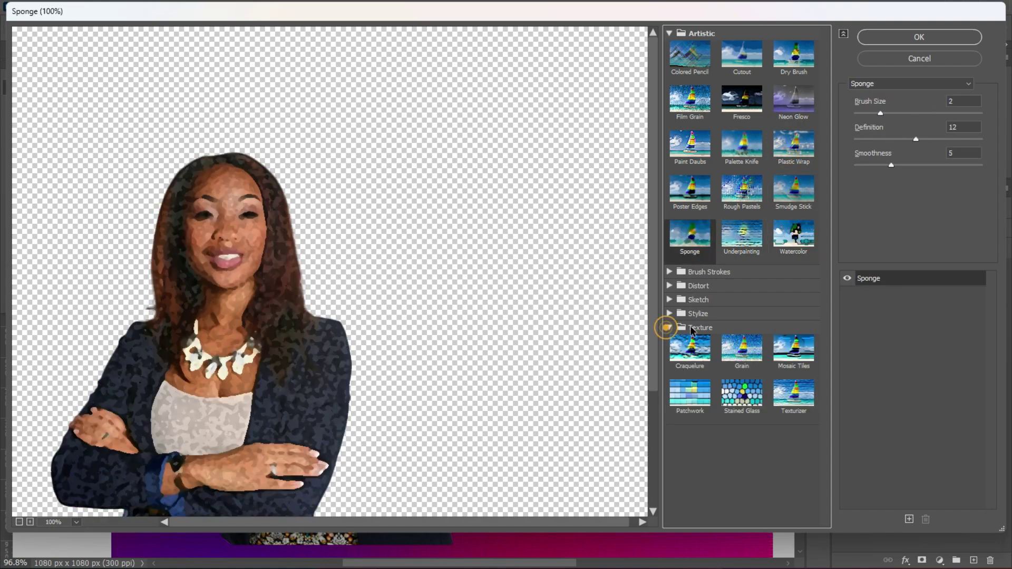
left_click(690, 348)
left_click(742, 348)
left_click(799, 355)
left_click(742, 348)
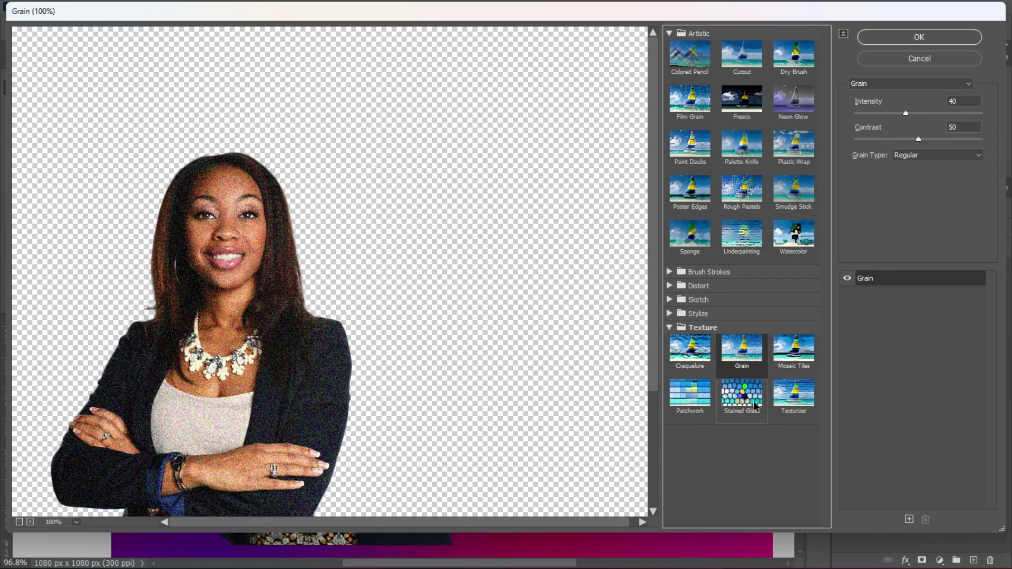
left_click(793, 393)
left_click(742, 348)
left_click_drag(919, 139, 940, 138)
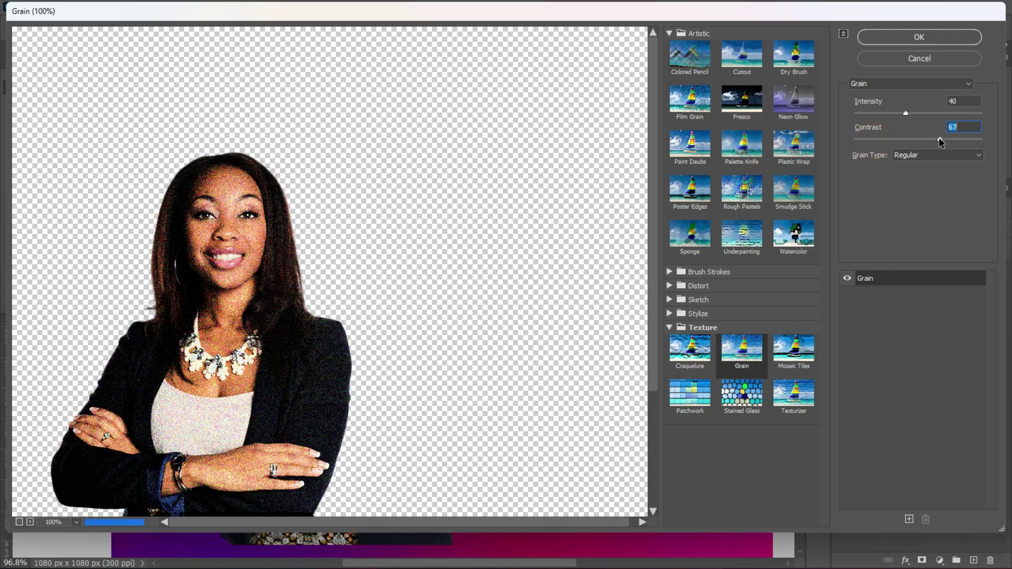
left_click_drag(890, 115, 857, 115)
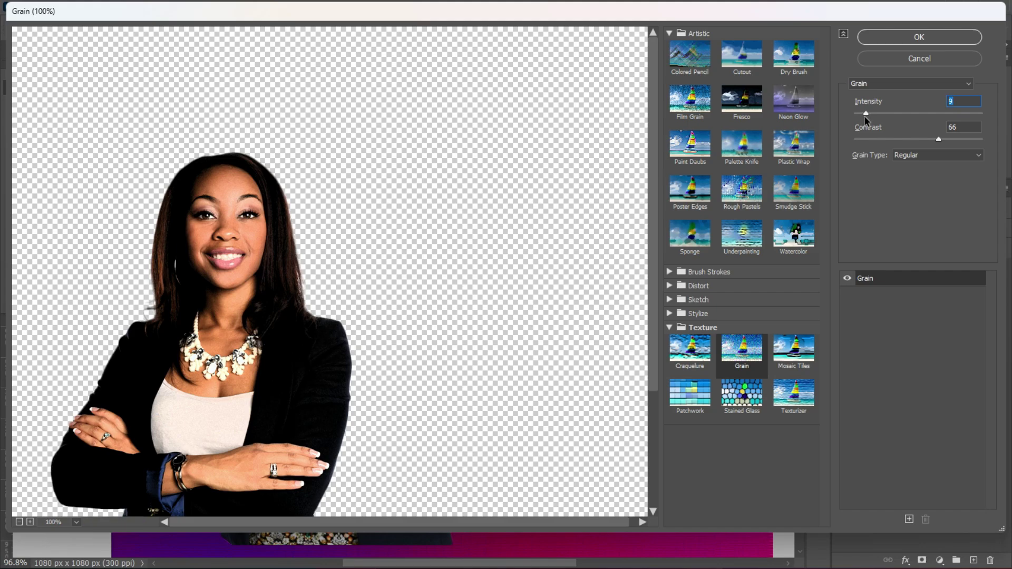
- Apply the Grain filter to the model photo and collapse its smart filter list
left_click(919, 37)
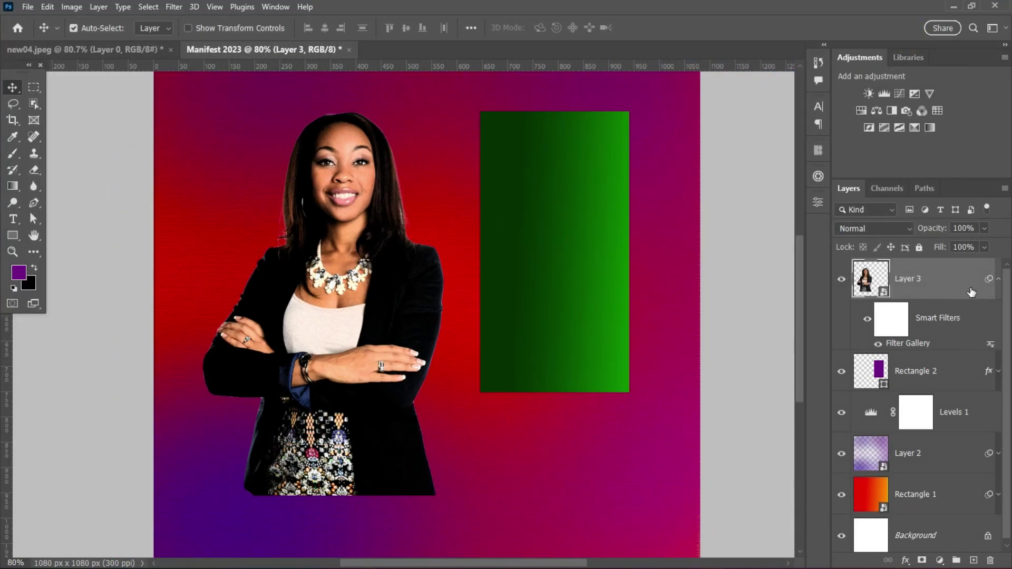
left_click(998, 279)
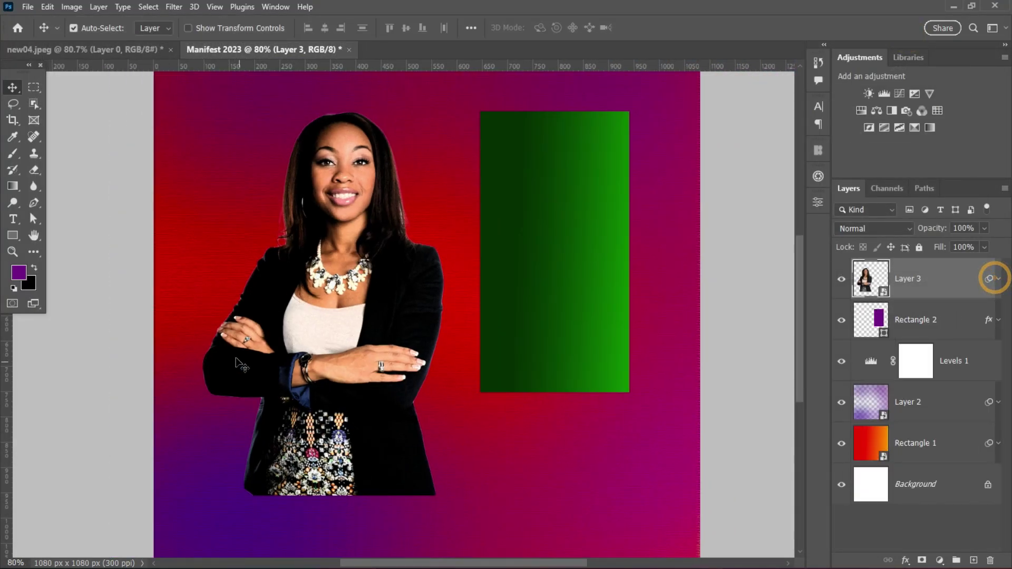
left_click_drag(292, 303, 303, 297)
scroll(332, 304, "down", 2)
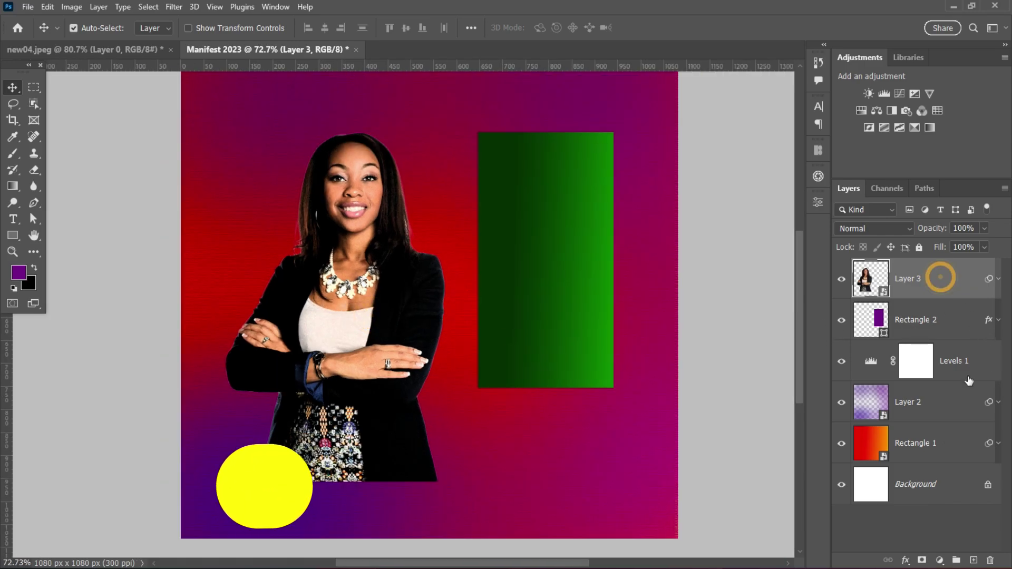
- Duplicate Rectangle 1 to the top, clip it to the photo, and set Soft Light at 38% opacity
left_click(960, 443)
key("ctrl+j")
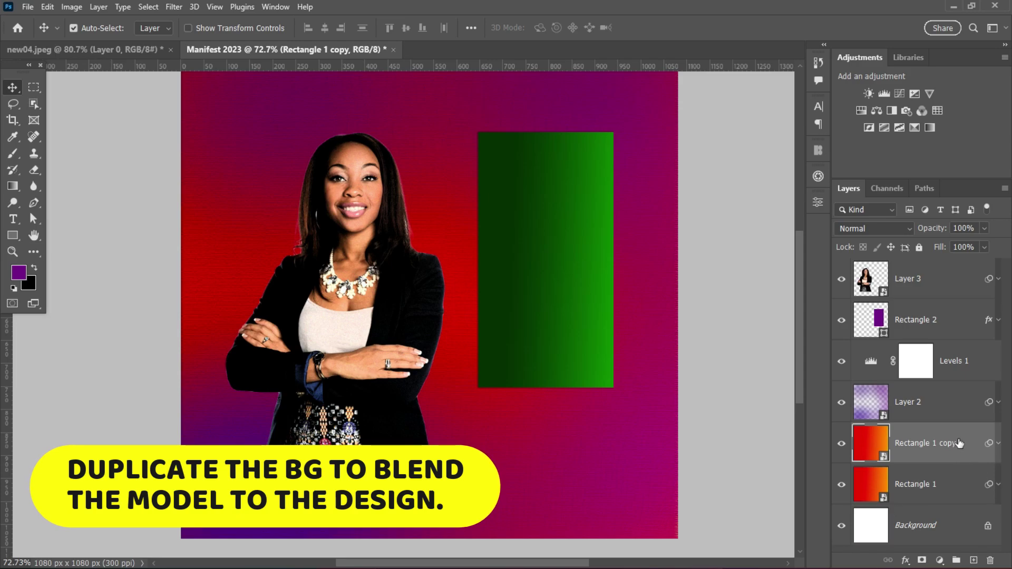
left_click_drag(960, 452, 949, 267)
left_click(897, 229)
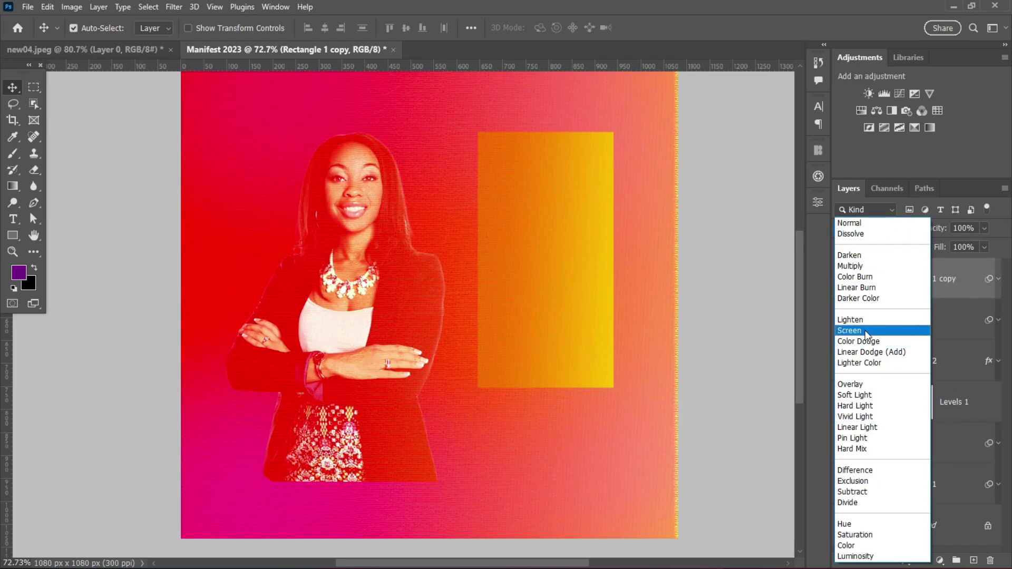
left_click(880, 332)
left_click(928, 299, "alt")
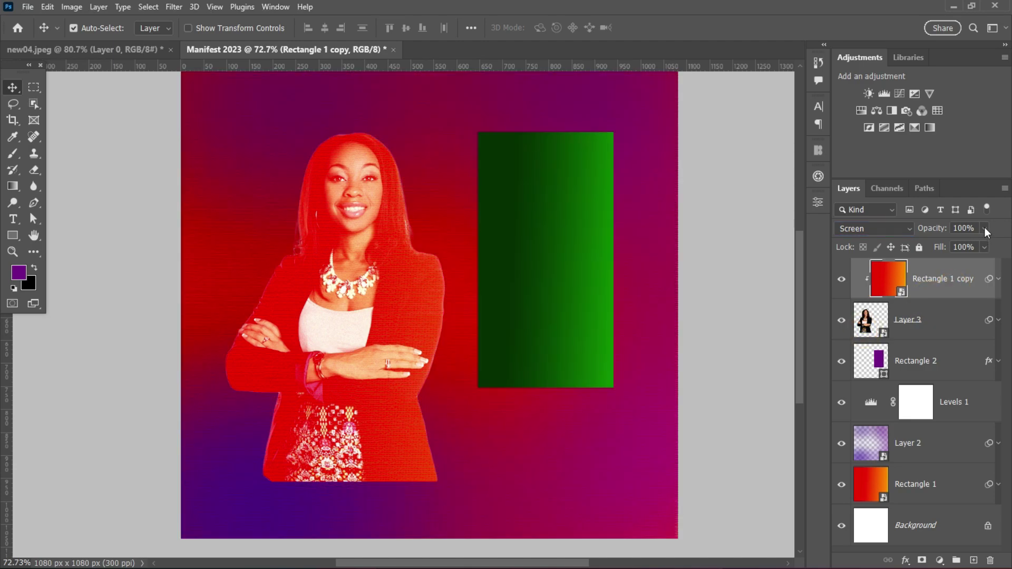
mouse_move(986, 232)
left_mouse_down()
mouse_move(939, 243)
mouse_move(948, 243)
left_mouse_up()
left_click(905, 229)
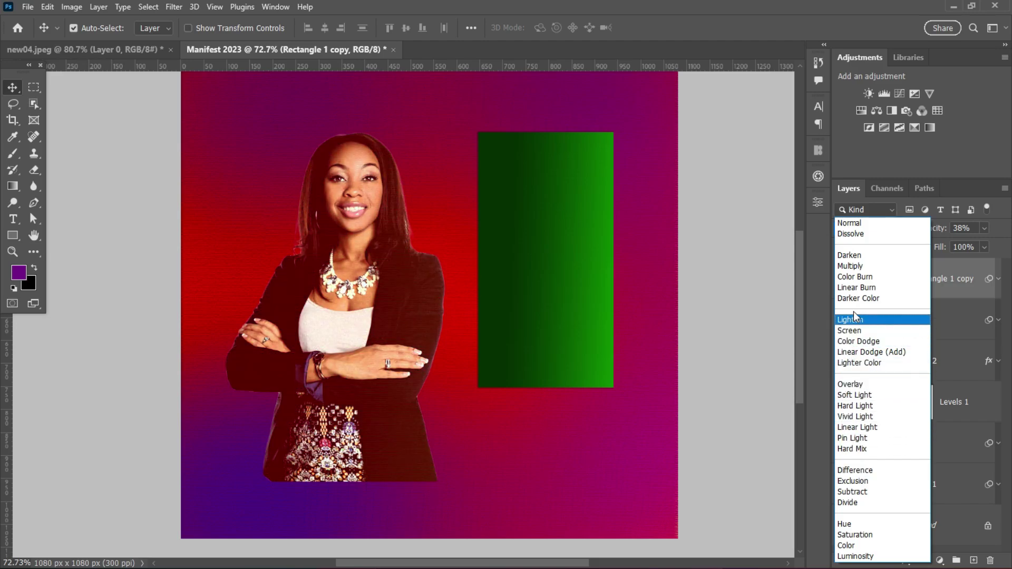
left_click(858, 395)
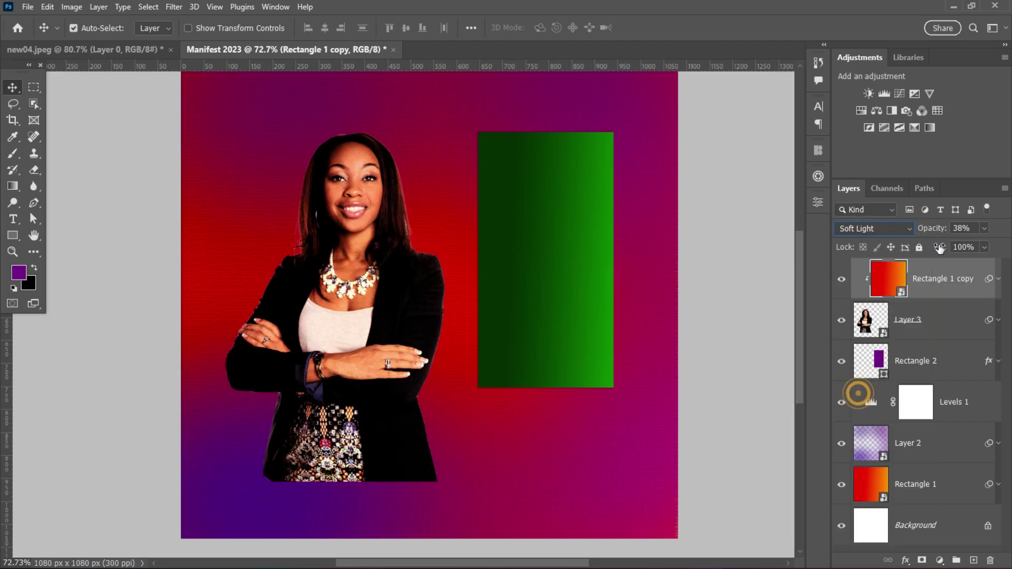
- Add a layer mask to the model photo and fade its lower part with a black-white linear gradient
left_click(726, 312)
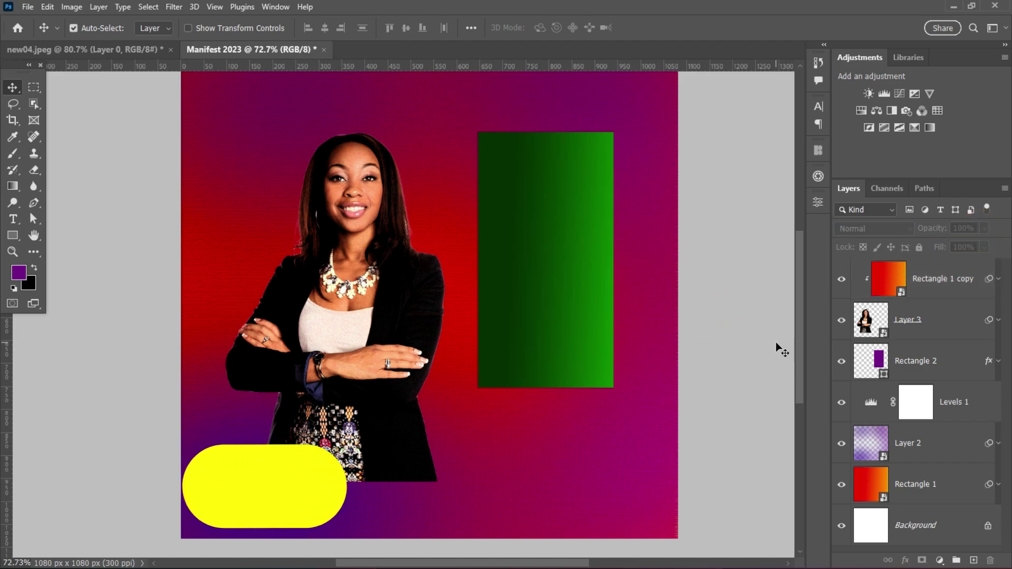
left_click(923, 327)
left_click(922, 560)
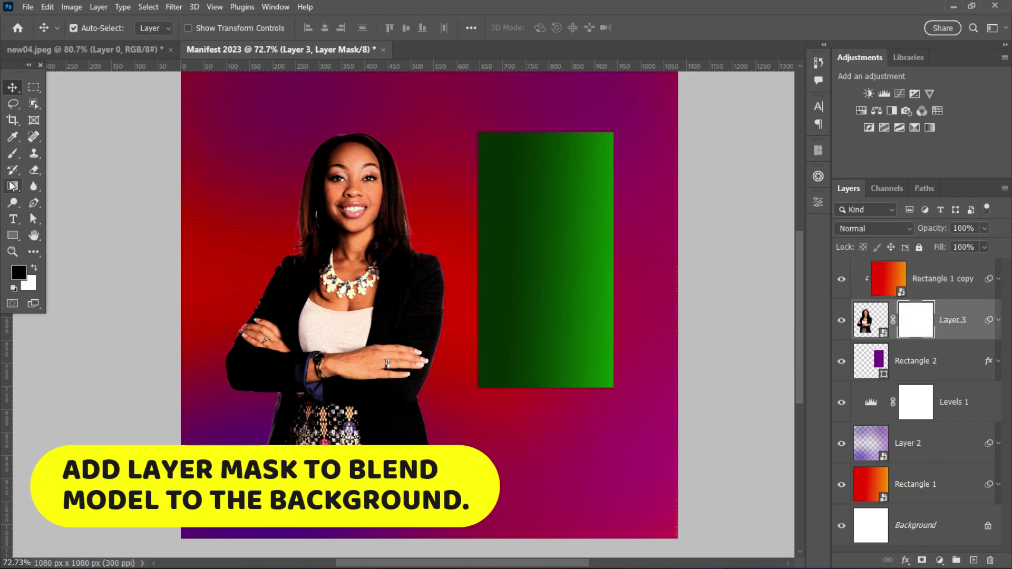
left_click(13, 186)
left_click(122, 28)
left_click(25, 50)
left_click(149, 27)
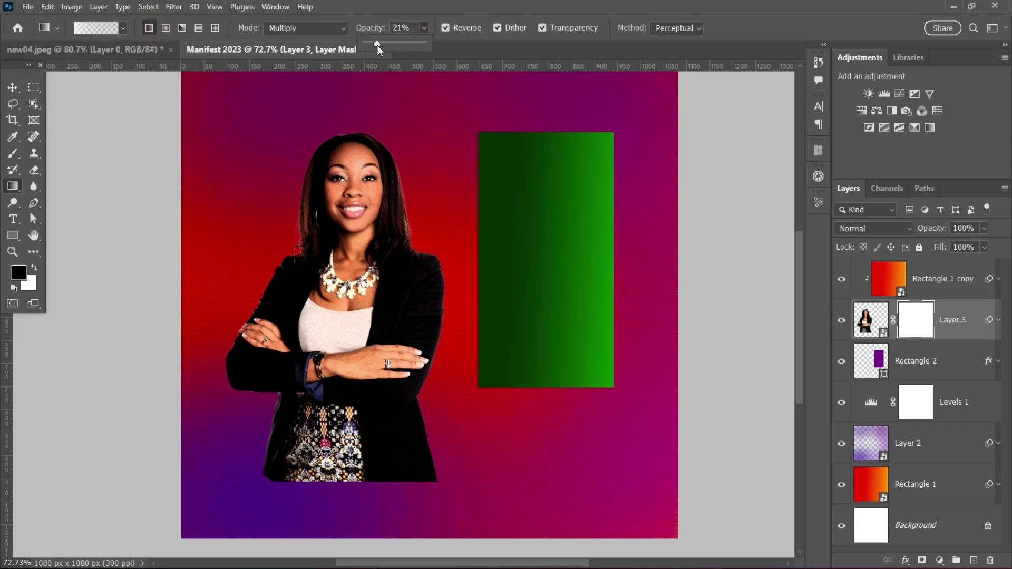
left_click(446, 28)
left_click_drag(350, 490, 343, 478)
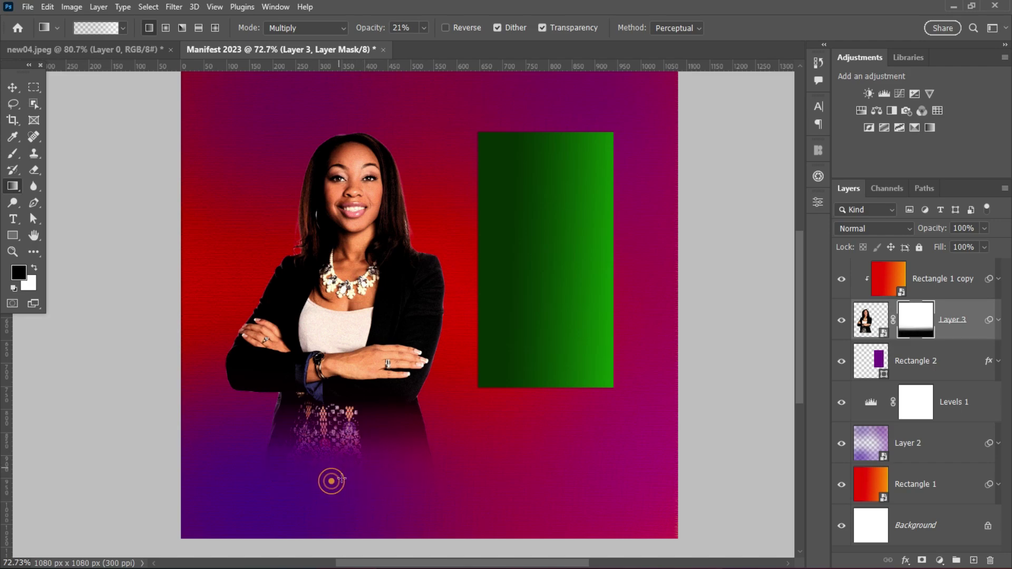
- Move the Rectangle 2 layer to the top of the layer stack
scroll(419, 435, "down", 2)
key("v")
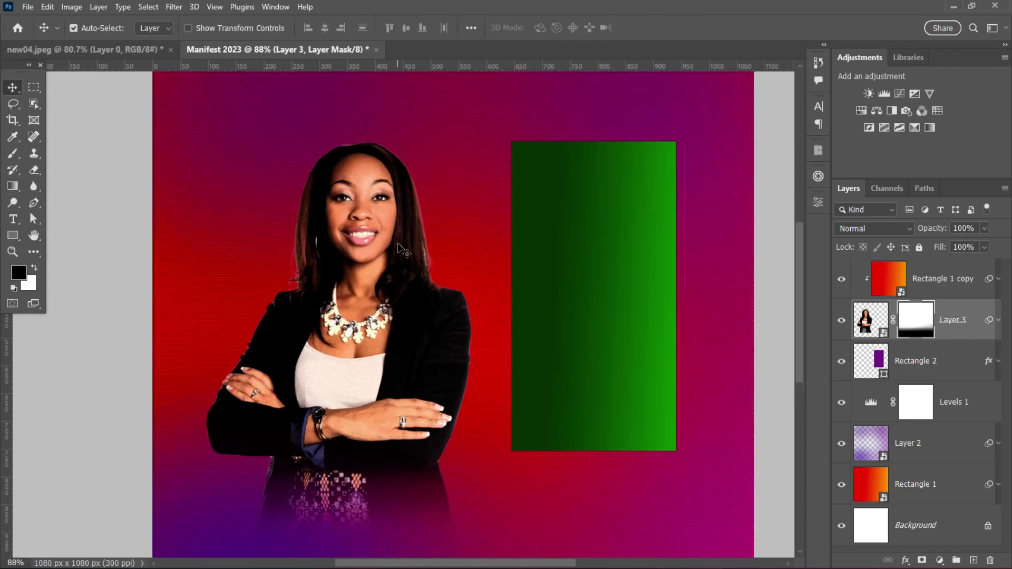
scroll(303, 289, "up", 1)
left_click(944, 362)
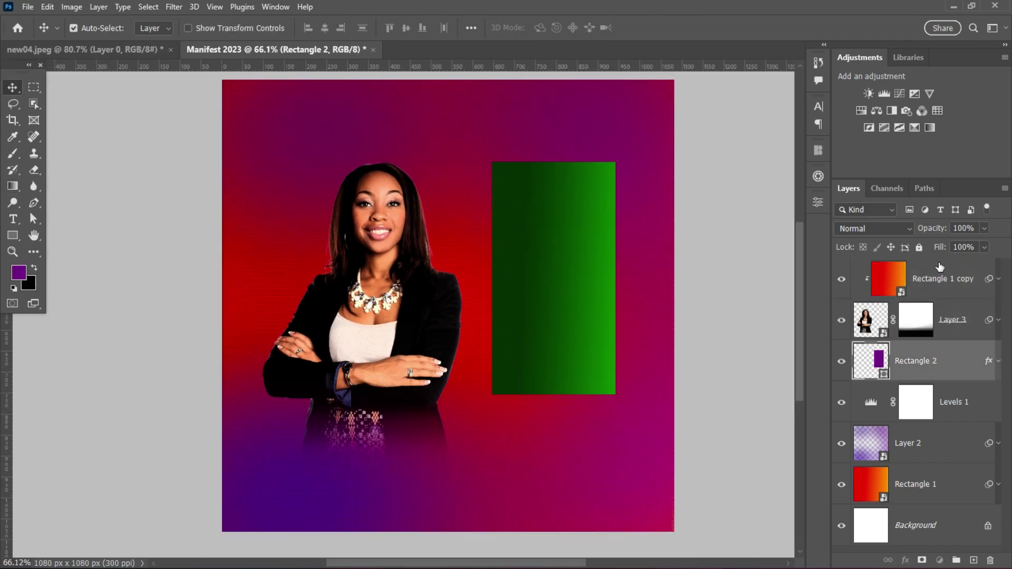
left_click_drag(933, 258, 932, 259)
- Redraw the gradient on the photo's layer mask to fade the model's lower body
scroll(558, 292, "up", 1)
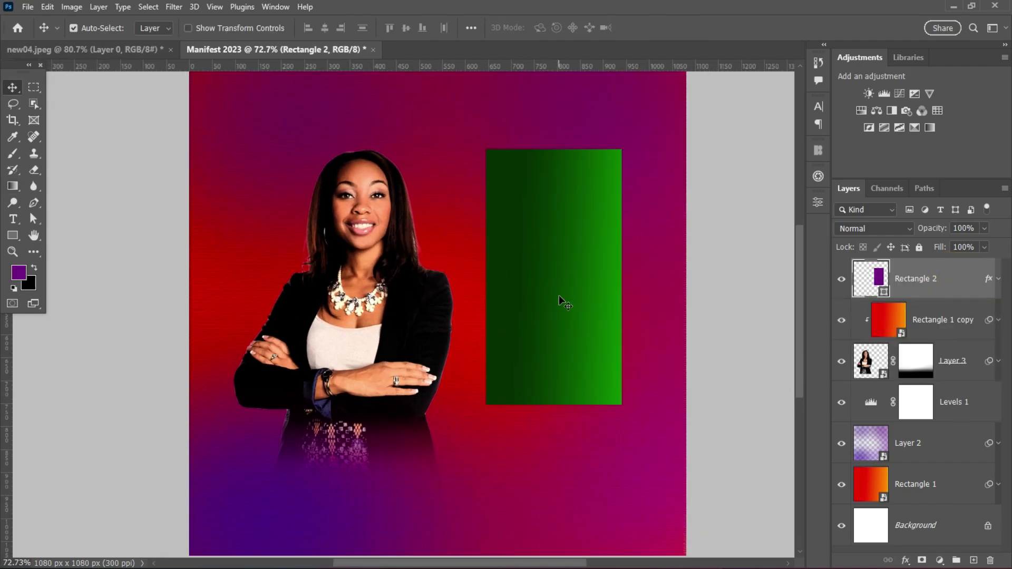
left_click(359, 272)
scroll(399, 307, "down", 1)
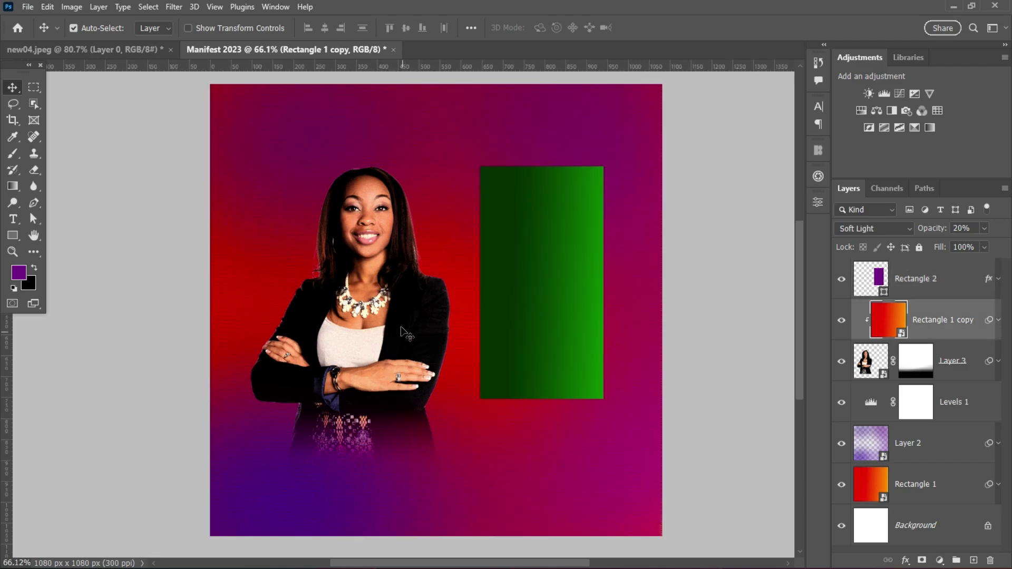
left_click(916, 361)
key("g")
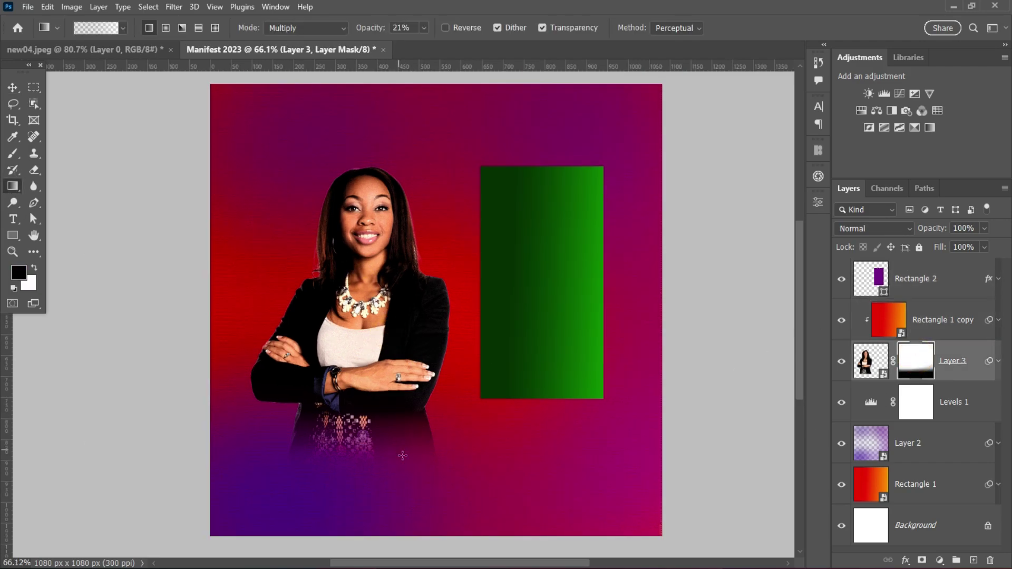
left_click_drag(352, 377, 351, 377)
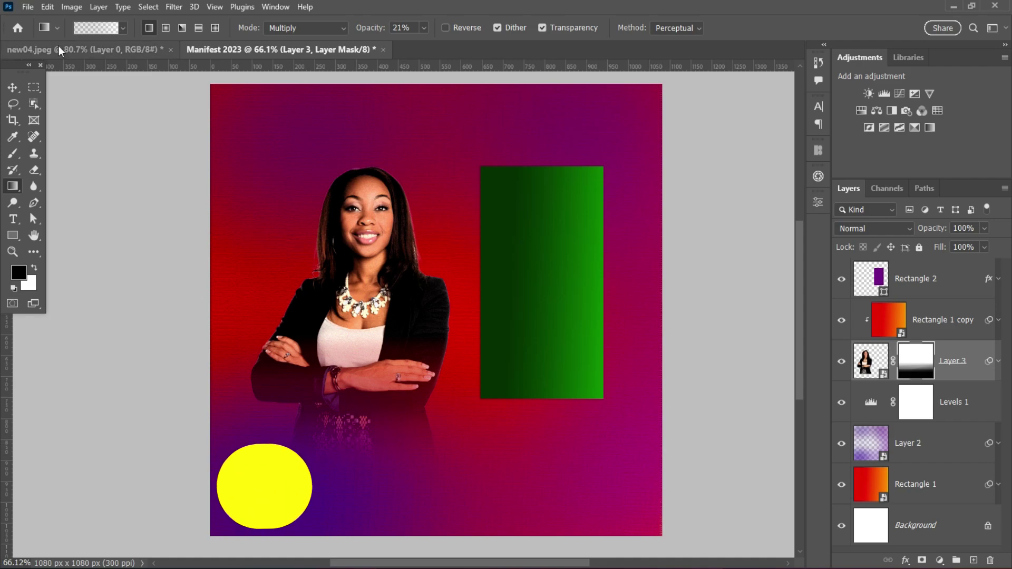
- Add a 'thanks' text line near the poster bottom, move it to the top layer, and colour it white
key("v")
key("t")
left_click(505, 469)
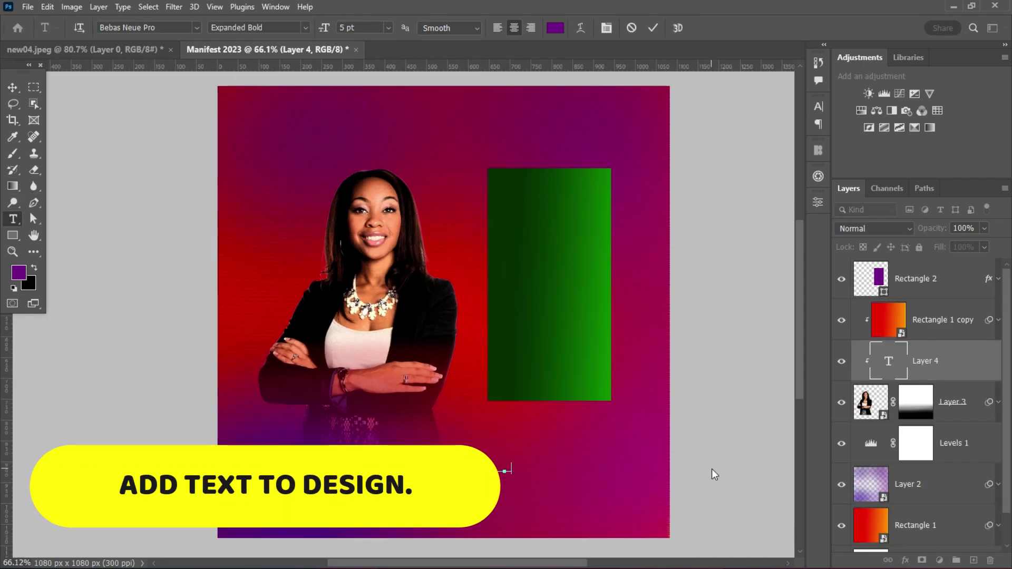
type("thanks")
left_click_drag(928, 361, 944, 271)
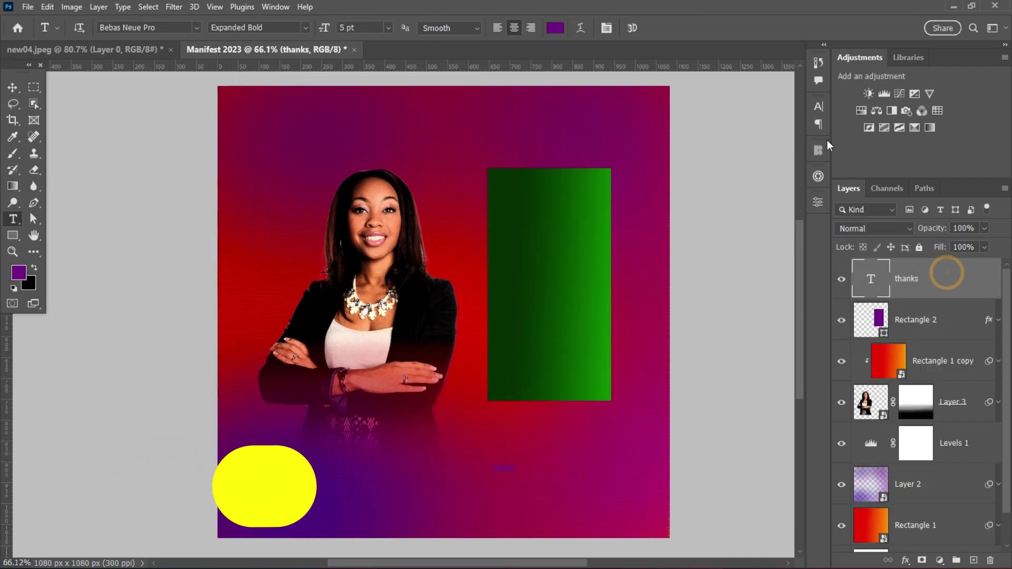
left_click(818, 106)
left_click(780, 189)
left_click(679, 270)
left_click(933, 269)
- Capitalise the text to THANKS, then enlarge it greatly and move it lower right
key("v")
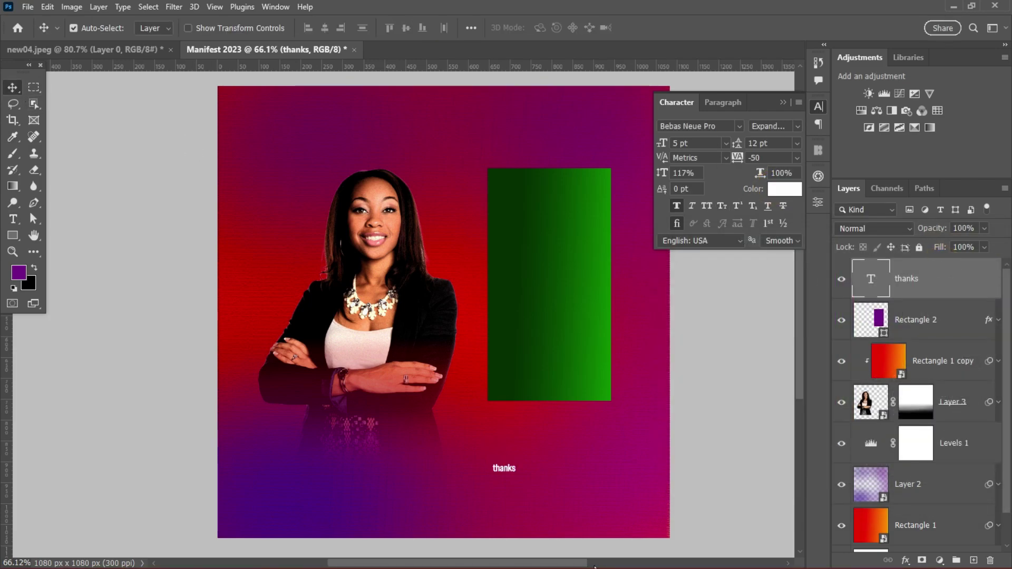
double_click(503, 468)
key("ctrl+Return")
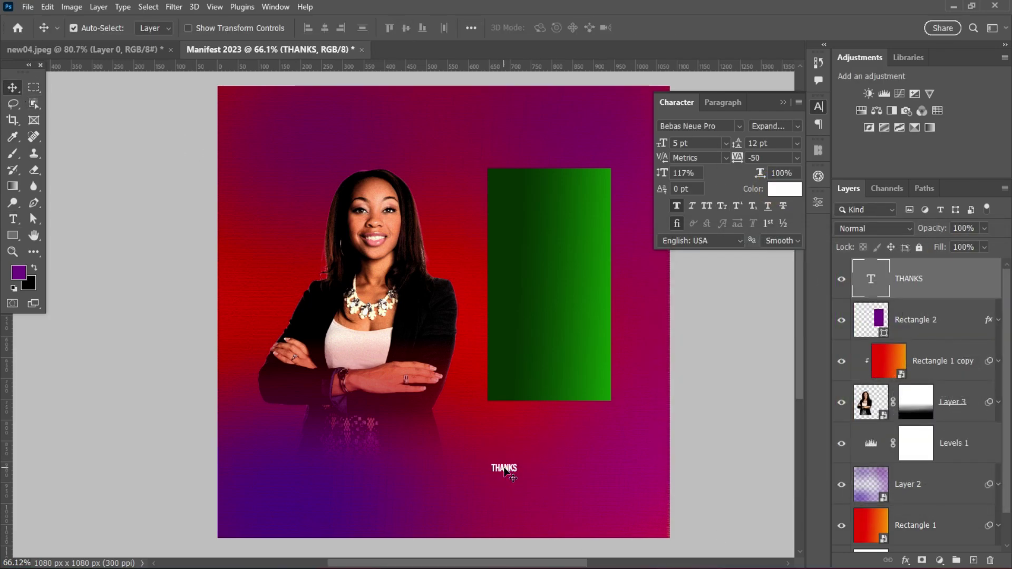
key("ctrl+t")
left_click_drag(518, 468, 616, 468)
left_click_drag(391, 428, 421, 439)
left_click(711, 28)
- Set THANKS in Monument Extended Bold, shrink it to about 70%, and place it under the green panel
left_click(696, 126)
type("MONU")
left_click(769, 204)
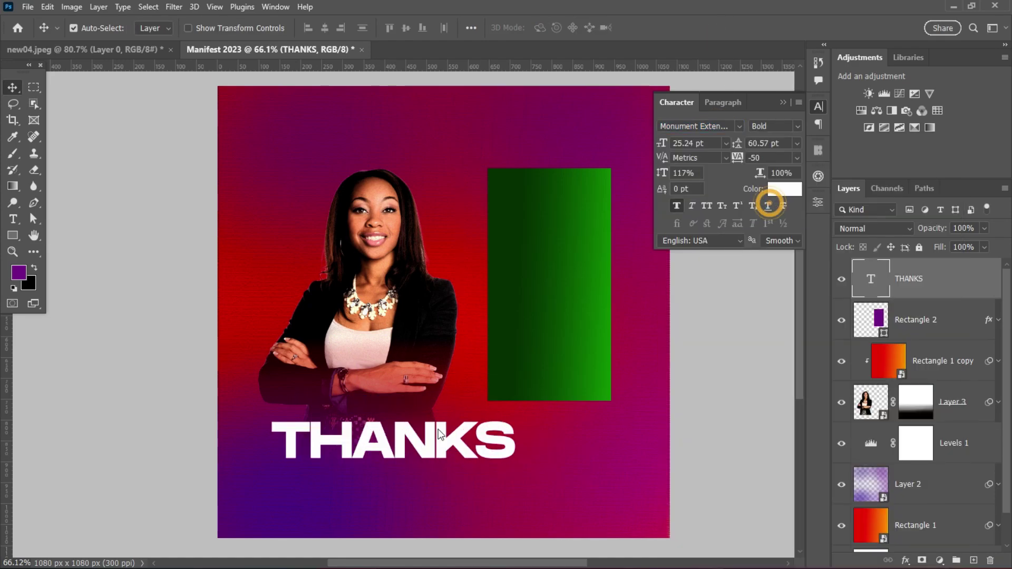
key("ctrl+t")
left_click_drag(515, 474, 443, 458)
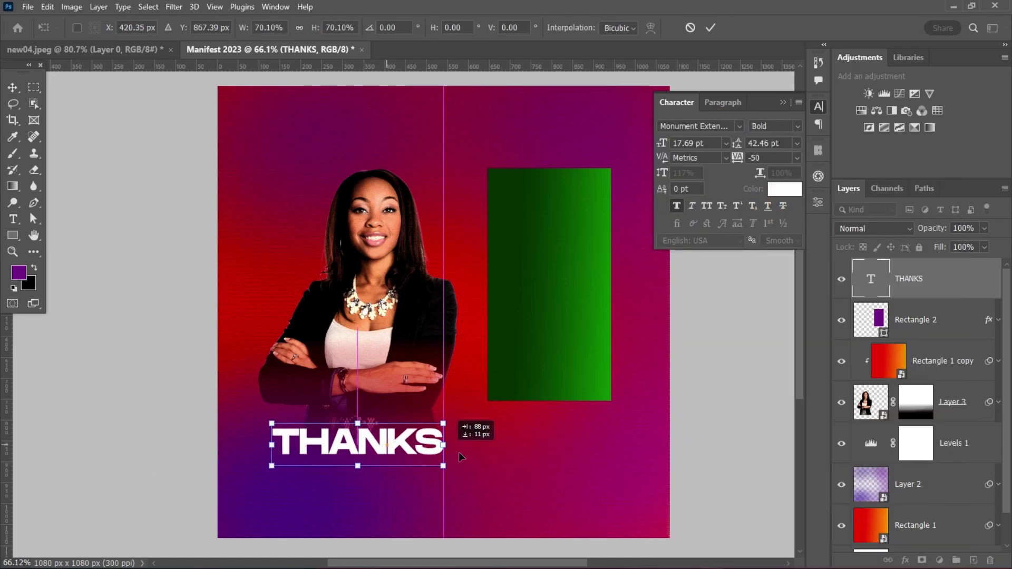
left_click_drag(361, 436, 505, 468)
key("Return")
- Change the copied text line to GIVING and widen it to match THANKS
double_click(546, 464)
type("GIVING")
key("ctrl+Return")
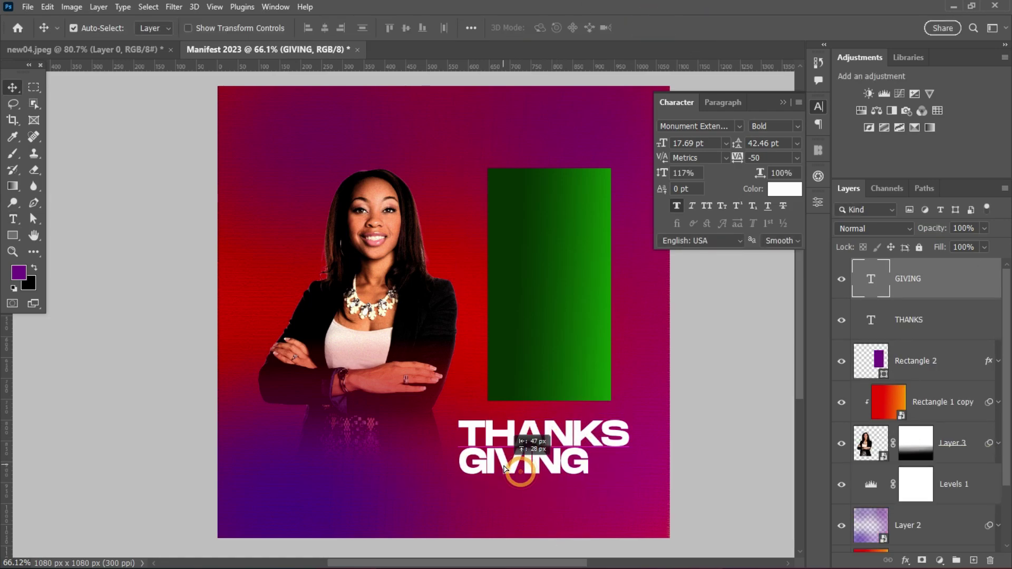
key("ctrl+t")
left_click_drag(588, 474, 630, 488)
left_click(705, 29)
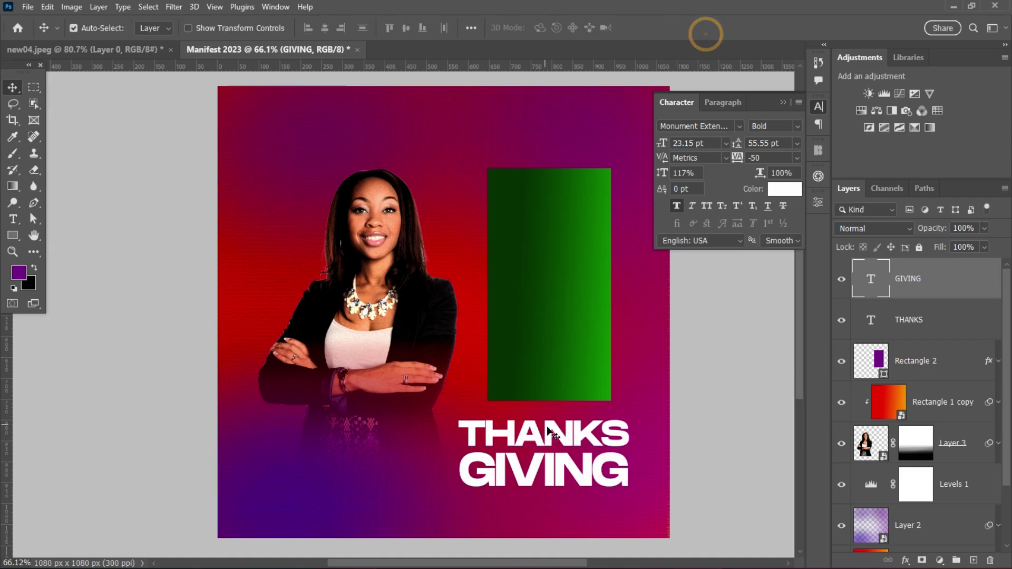
- Duplicate the headline text below GIVING and change it to SERVICE
left_click_drag(551, 427, 552, 504)
double_click(548, 505)
type("SERVICE")
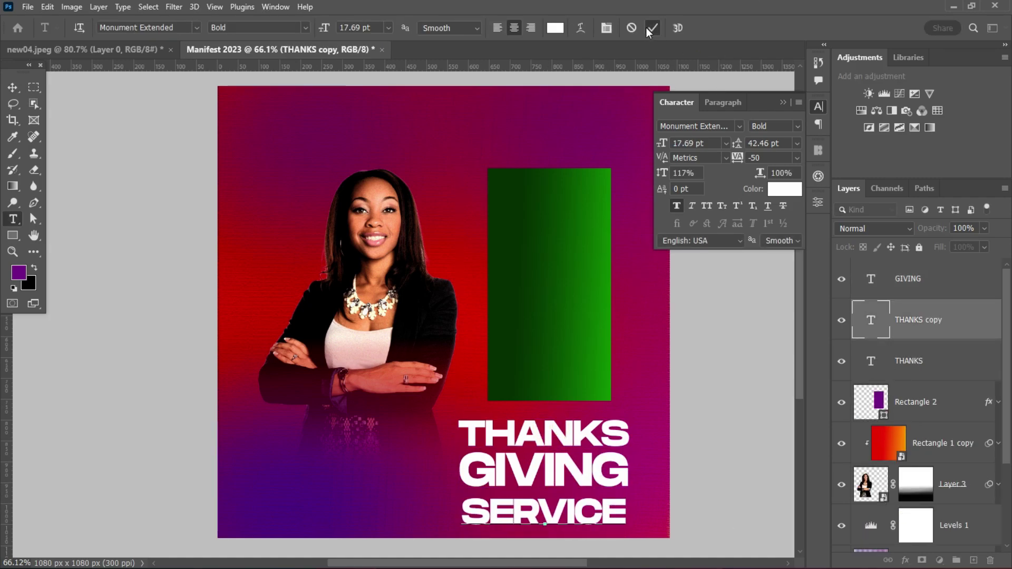
left_click(650, 30)
- Gather the photo and background artwork layers into Group 1
key("v")
scroll(540, 492, "down", 2)
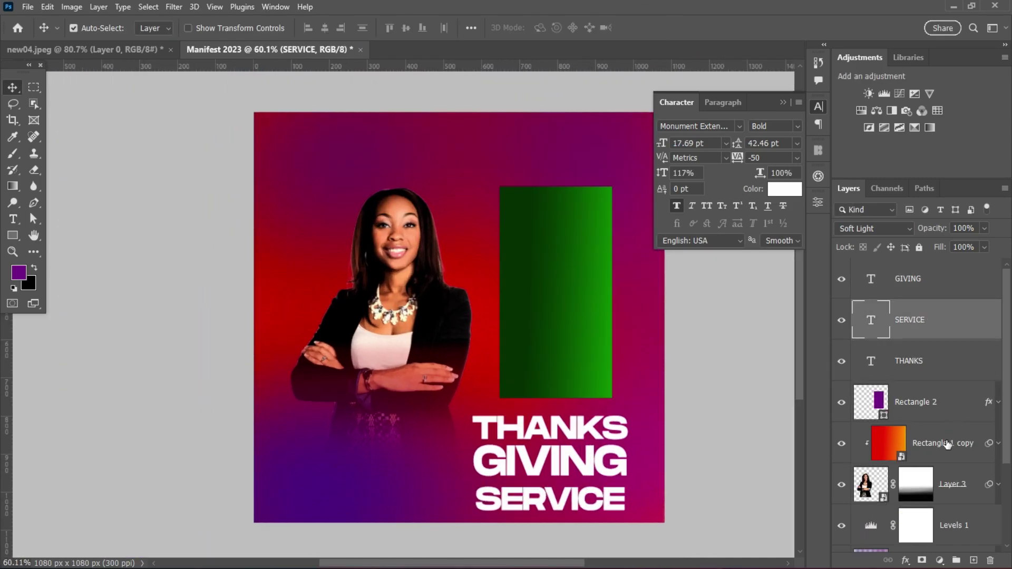
left_click(947, 445)
scroll(948, 445, "down", 3)
left_click(941, 492, "shift")
left_click(956, 559)
- Set vertical scale to 142% for THANKS, 140% for GIVING and 138% for SERVICE
left_click(509, 442)
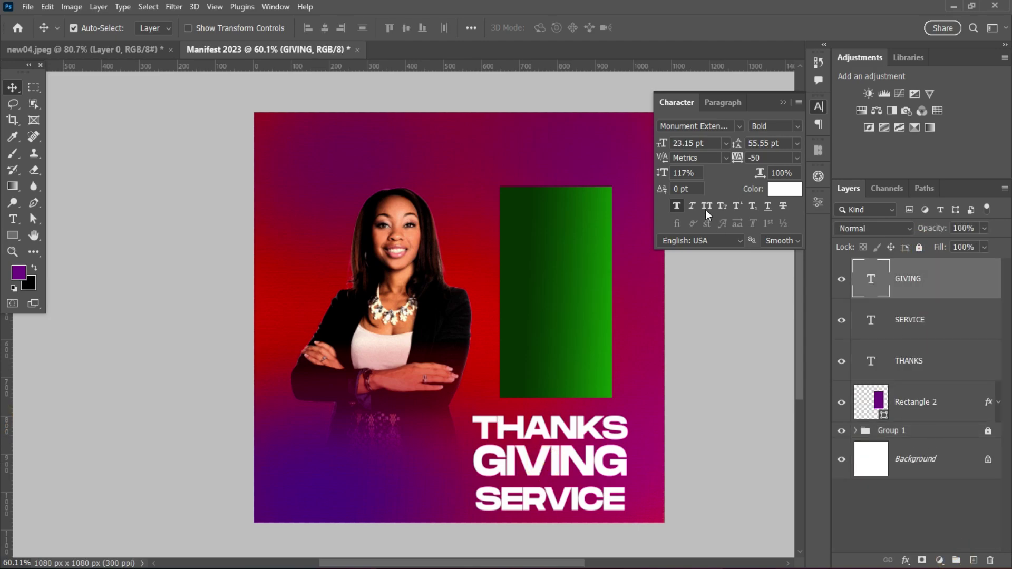
left_click(611, 423)
key("Return")
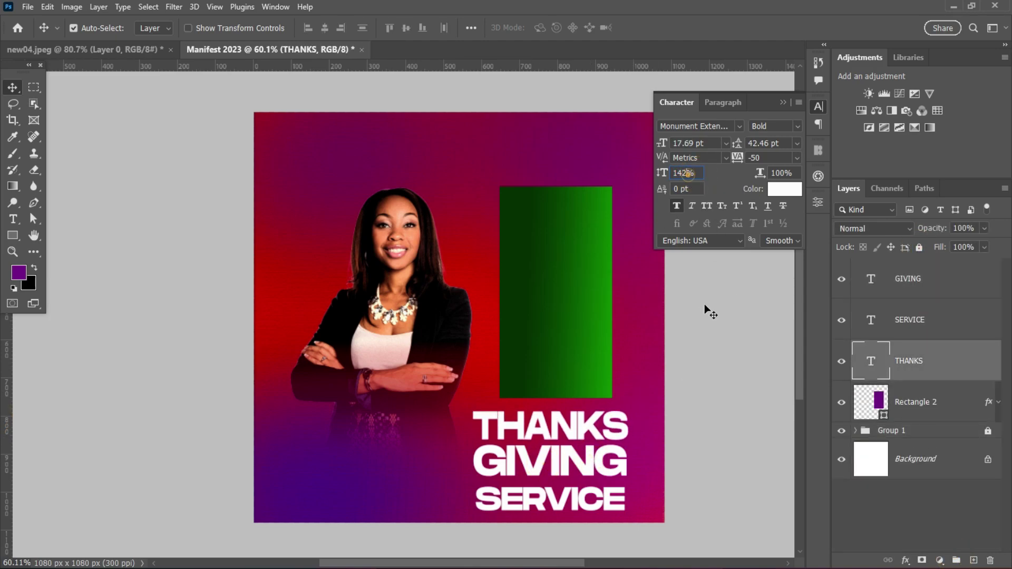
left_click(548, 459)
left_click(695, 172)
type("140")
key("Return")
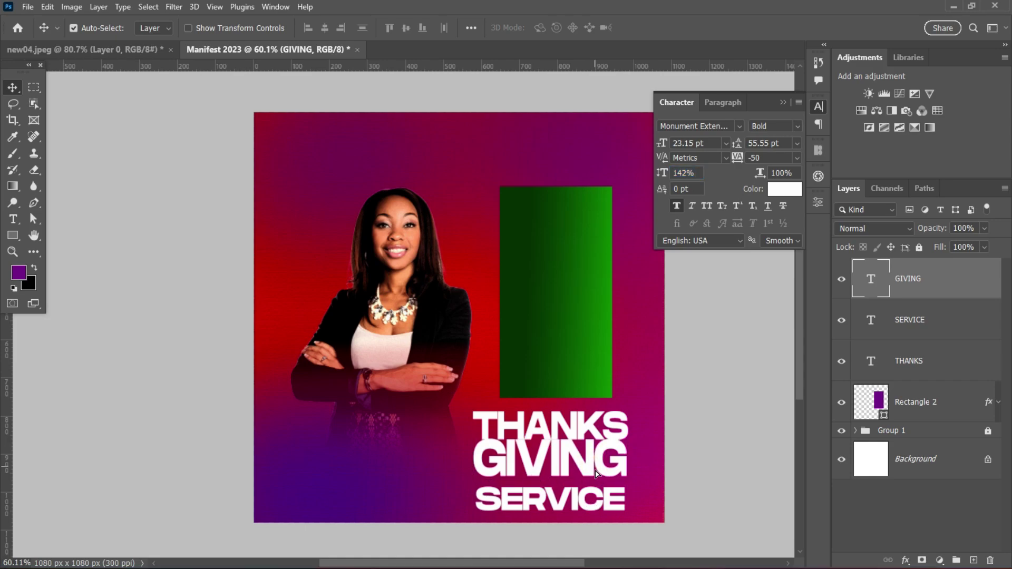
left_click(548, 498)
left_click(685, 173)
type("138")
key("Return")
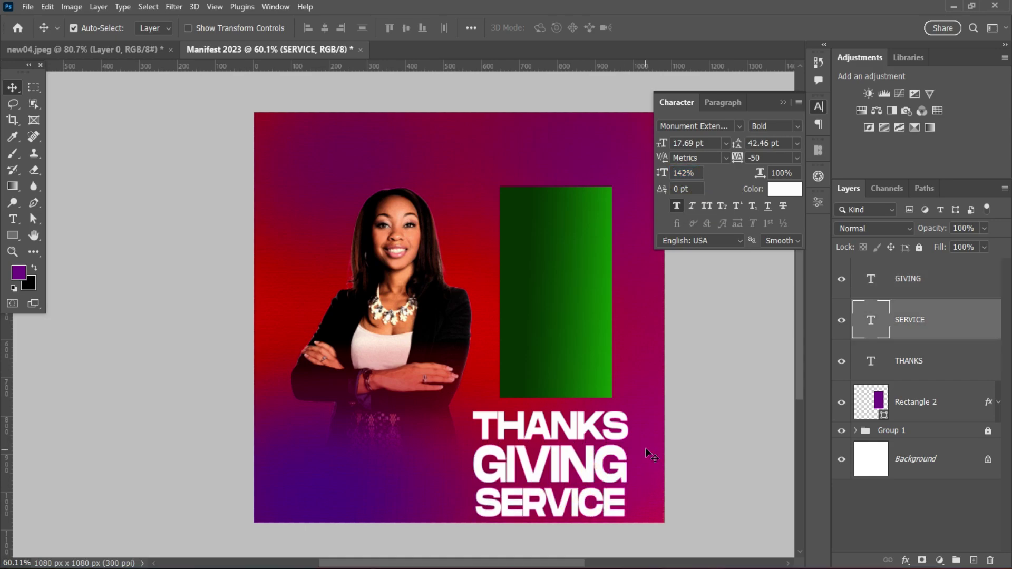
- Move the three THANKS GIVING SERVICE lines left onto the photo and shrink them to about 79%
left_click_drag(647, 416, 628, 542)
key("ctrl+t")
left_click_drag(575, 468, 465, 468)
left_click_drag(516, 410, 452, 425)
left_click_drag(464, 462, 448, 460)
scroll(577, 293, "up", 2)
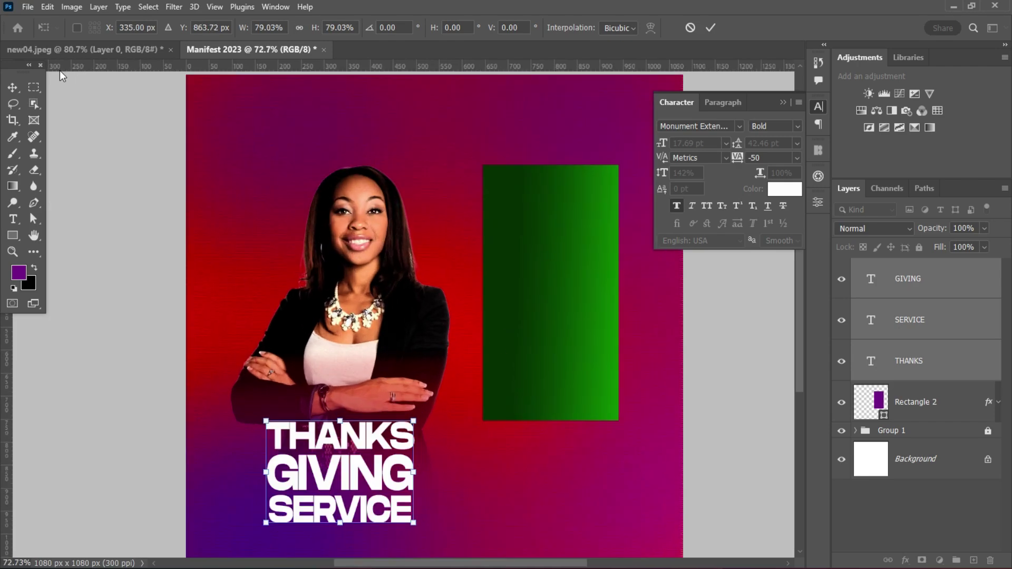
left_click(710, 26)
scroll(259, 484, "up", 1)
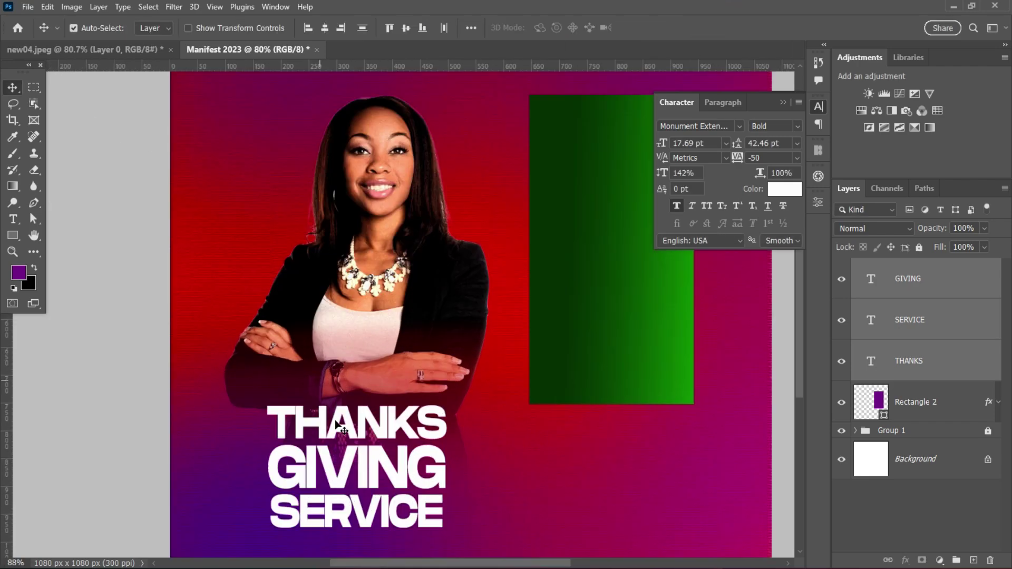
left_click(380, 425)
left_click(348, 512)
scroll(522, 410, "down", 3)
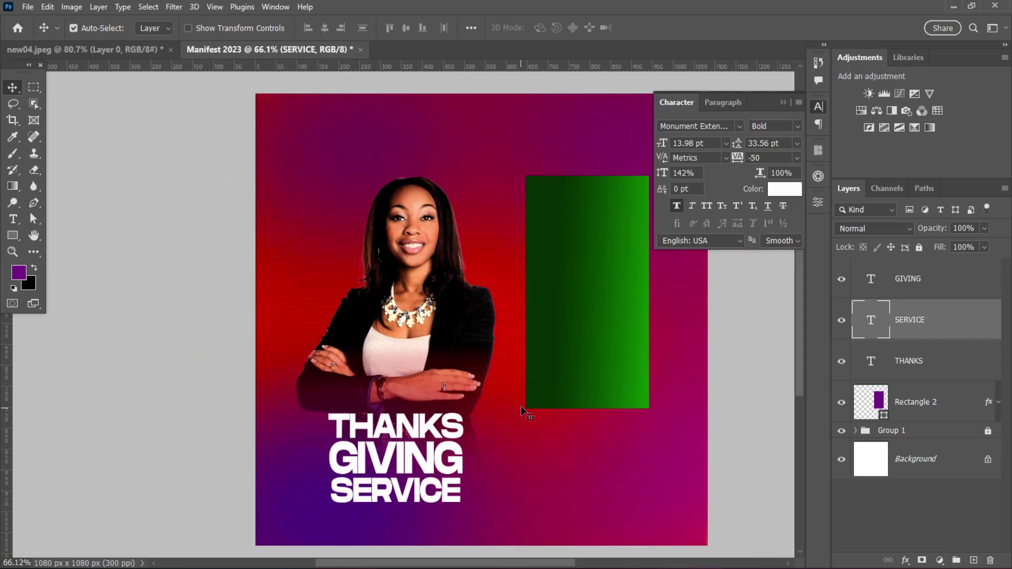
- Add a Light-weight SPECIAL text line and centre it just above THANKS
scroll(663, 414, "up", 1)
key("t")
left_click(531, 474)
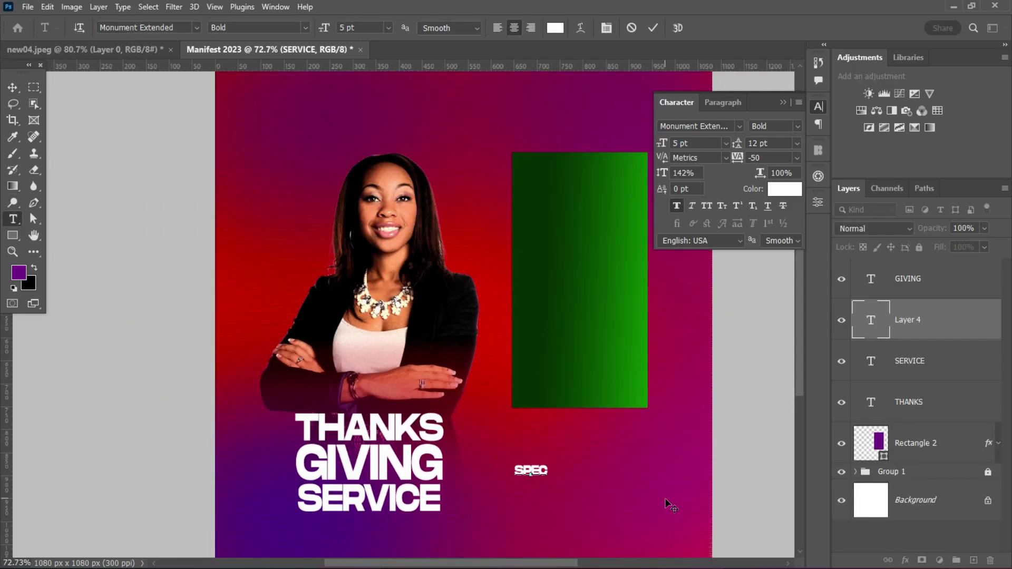
left_click(13, 87)
left_click(775, 323)
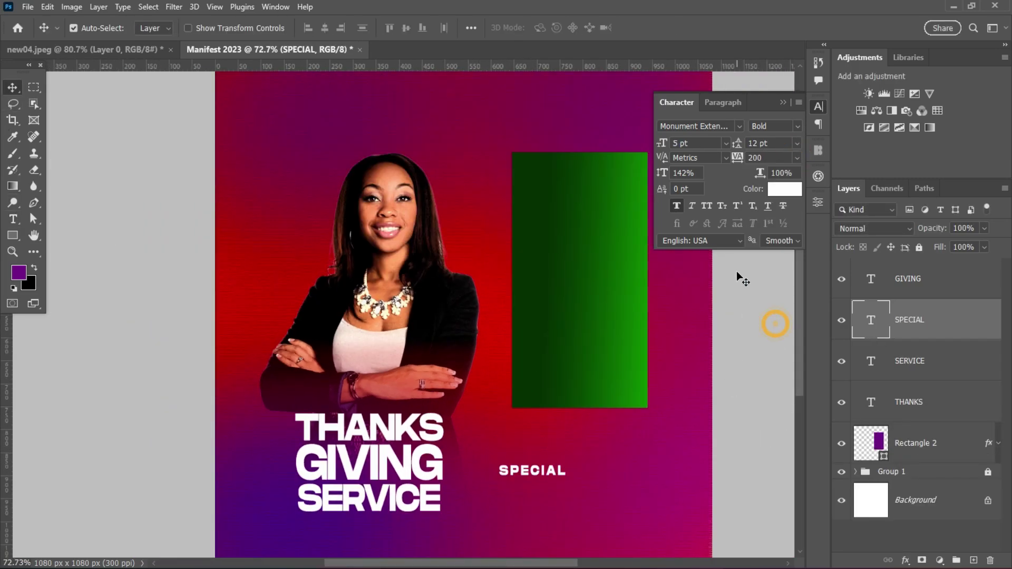
left_click(774, 126)
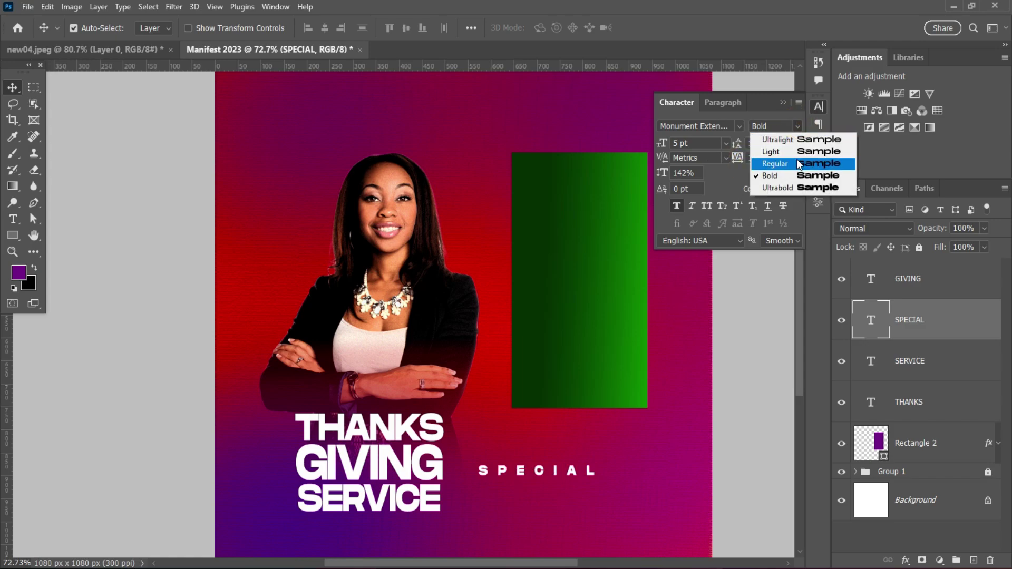
left_click(765, 152)
left_click_drag(575, 470, 444, 417)
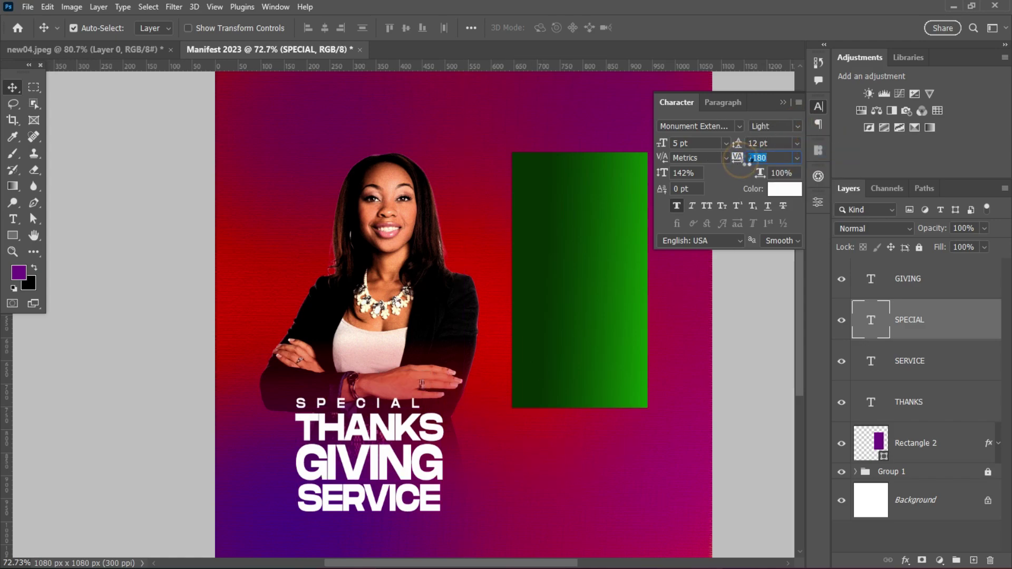
mouse_move(342, 406)
left_mouse_down()
mouse_move(376, 409)
mouse_move(362, 405)
mouse_move(386, 354)
left_mouse_up()
- Fade out the woman's arms with a black-to-white gradient on the photo layer's mask
scroll(437, 335, "up", 1)
left_click(891, 538)
left_click(856, 472)
left_click(934, 538)
key("g")
key("d")
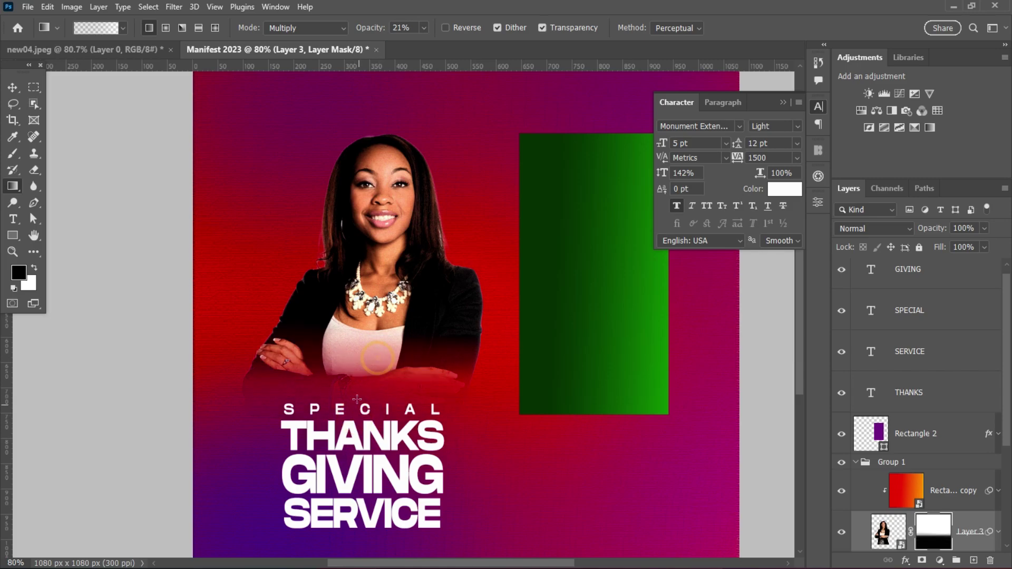
key("v")
key("ctrl+0")
- Move the four-line headline slightly higher on the poster
left_click(852, 462)
left_click(908, 278)
left_click(909, 402, "shift")
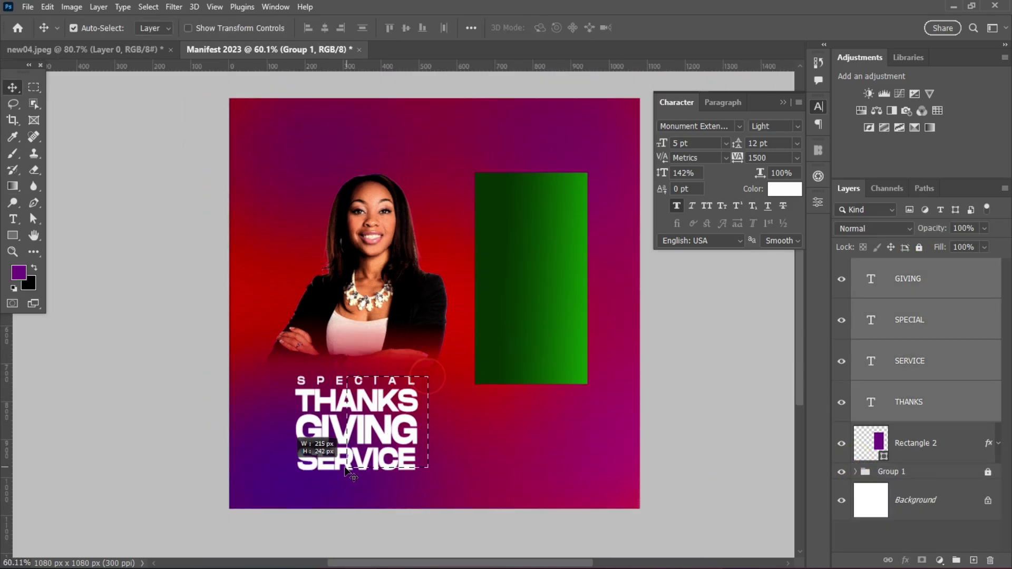
left_click_drag(401, 432, 400, 407)
left_click(683, 460)
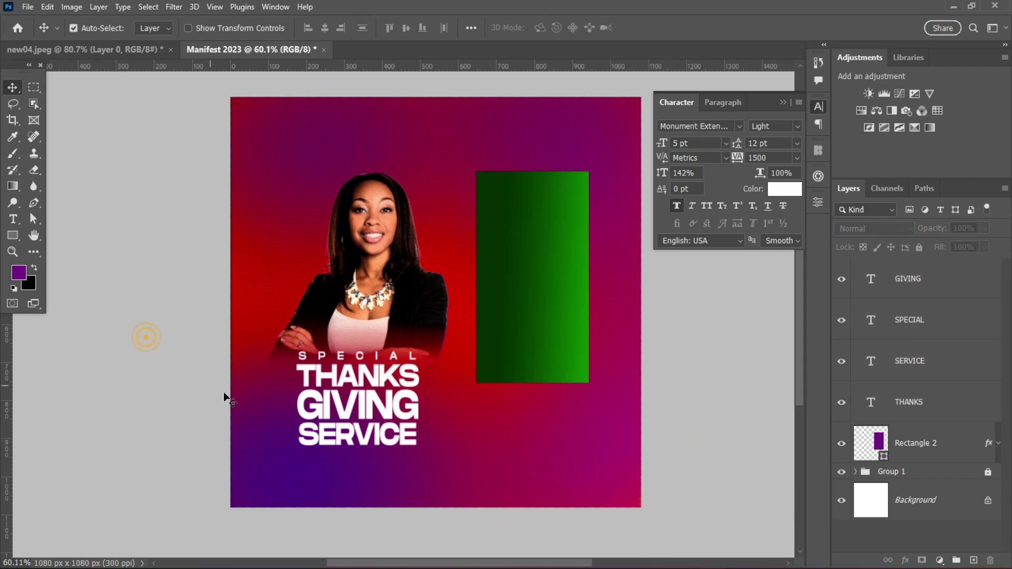
scroll(448, 345, "up", 2)
key("ctrl+z")
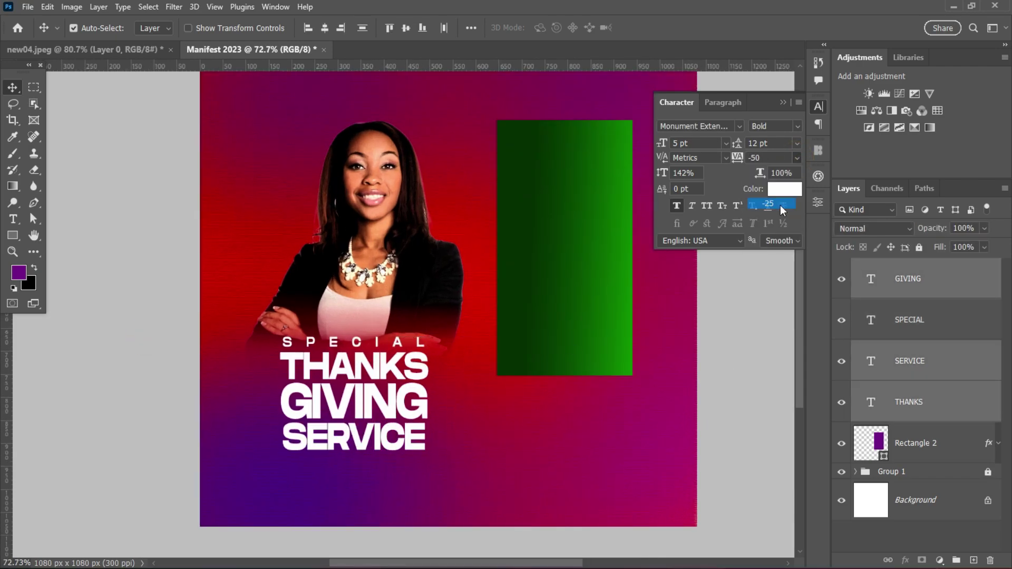
left_click(585, 423)
scroll(524, 389, "down", 2)
scroll(660, 326, "up", 1)
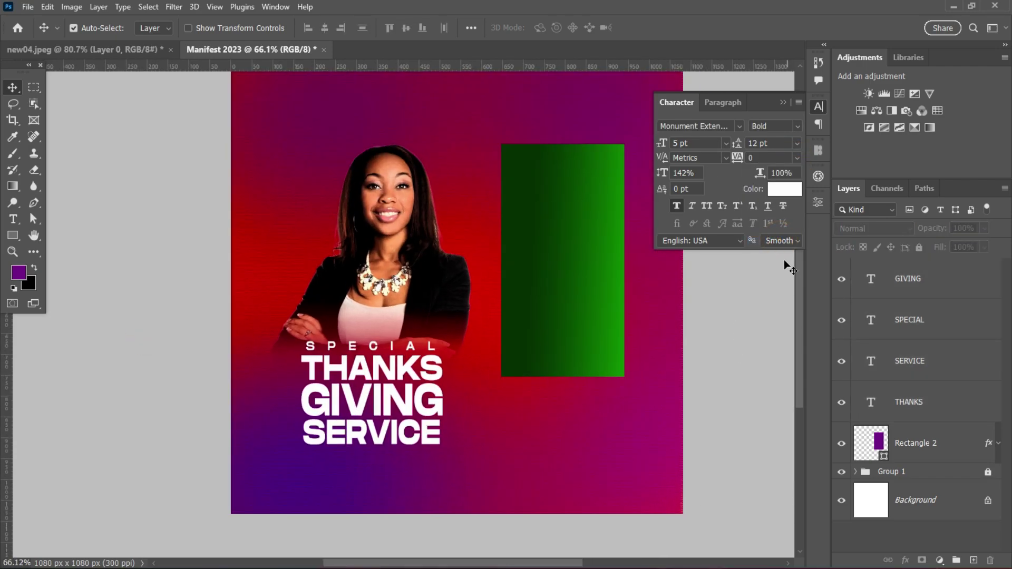
- Duplicate the green panel and reshape the copy into a horizontal bar under the headline
key("ctrl+j")
left_click_drag(586, 219, 575, 331)
key("ctrl+t")
left_click_drag(550, 262, 648, 475)
left_click_drag(571, 474, 332, 473)
left_click_drag(385, 454, 384, 456)
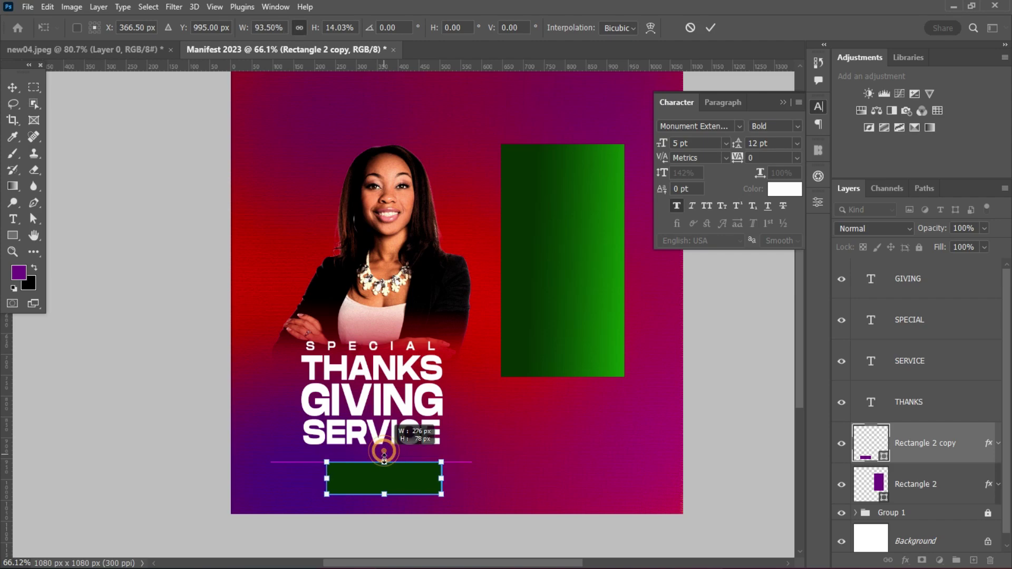
left_click_drag(442, 477, 515, 477)
left_click_drag(407, 479, 389, 479)
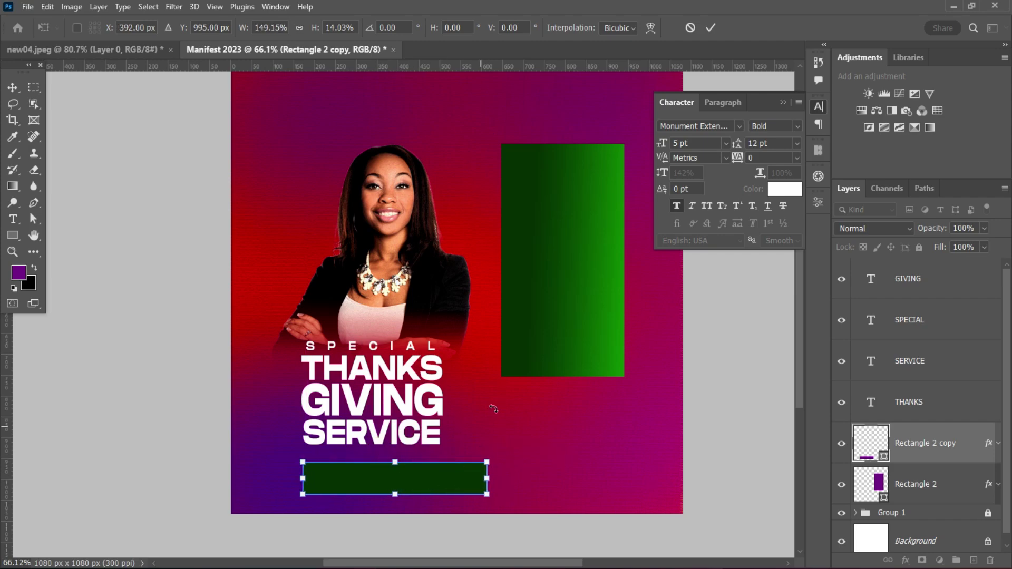
key("Return")
- Make the bar thinner and narrow it to match the headline width
scroll(384, 473, "up", 2)
key("ctrl+t")
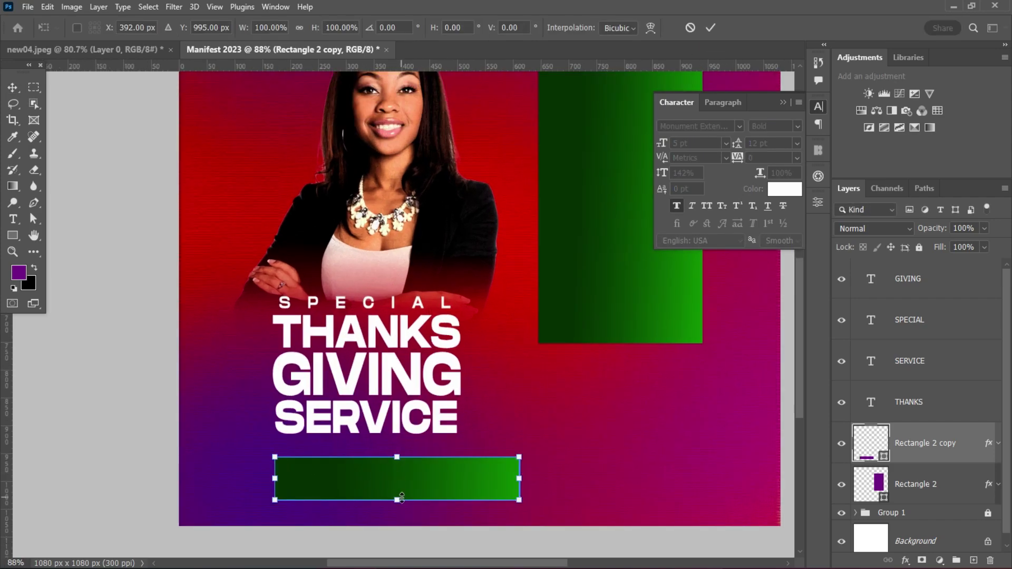
left_click_drag(401, 498, 401, 488)
key("Return")
scroll(482, 490, "down", 2)
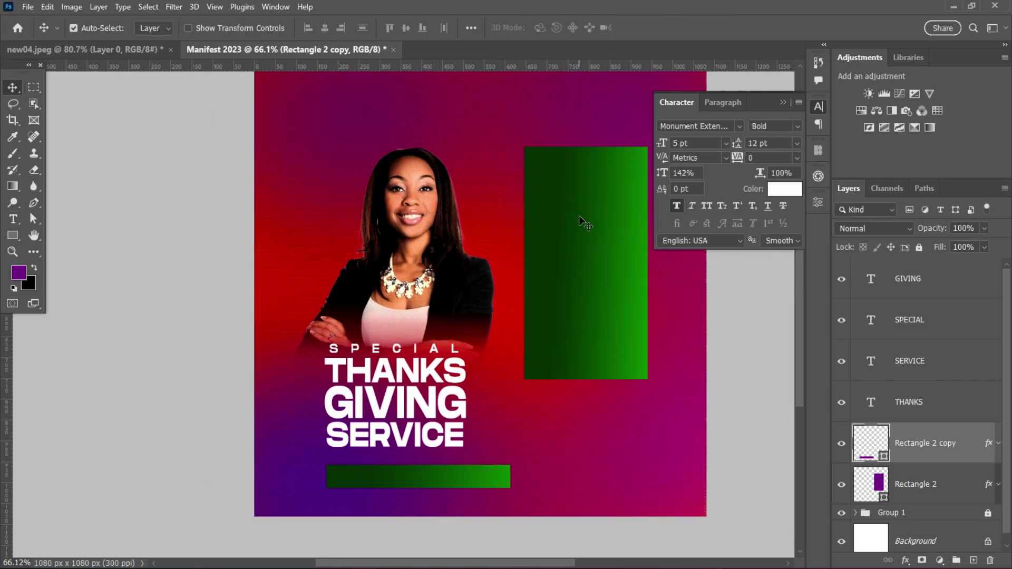
key("ctrl+t")
left_click_drag(508, 481, 406, 481)
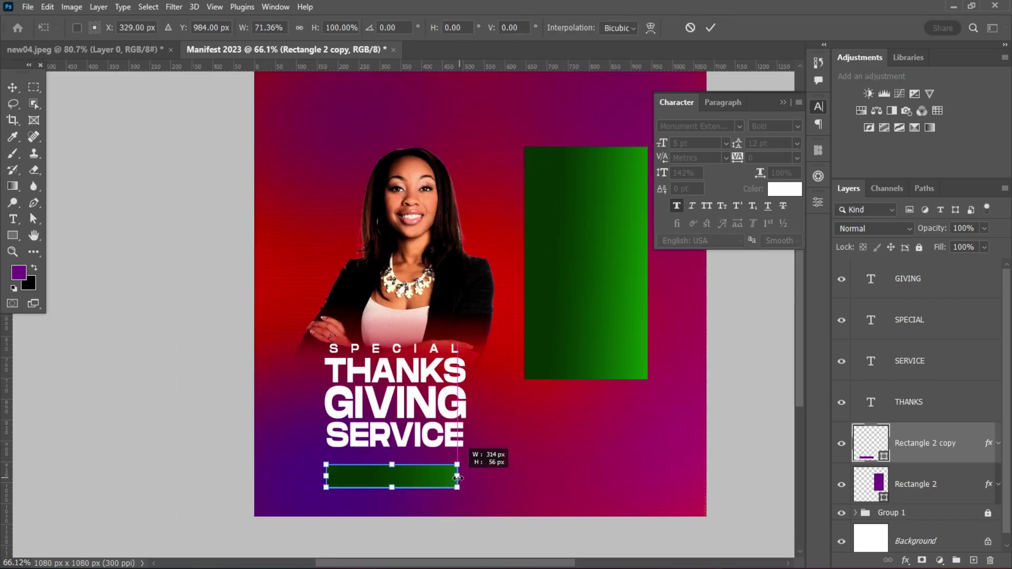
left_click(710, 28)
scroll(585, 235, "down", 1)
- Add a 25TH text line set in an Expanded Bebas Neue Pro style
key("t")
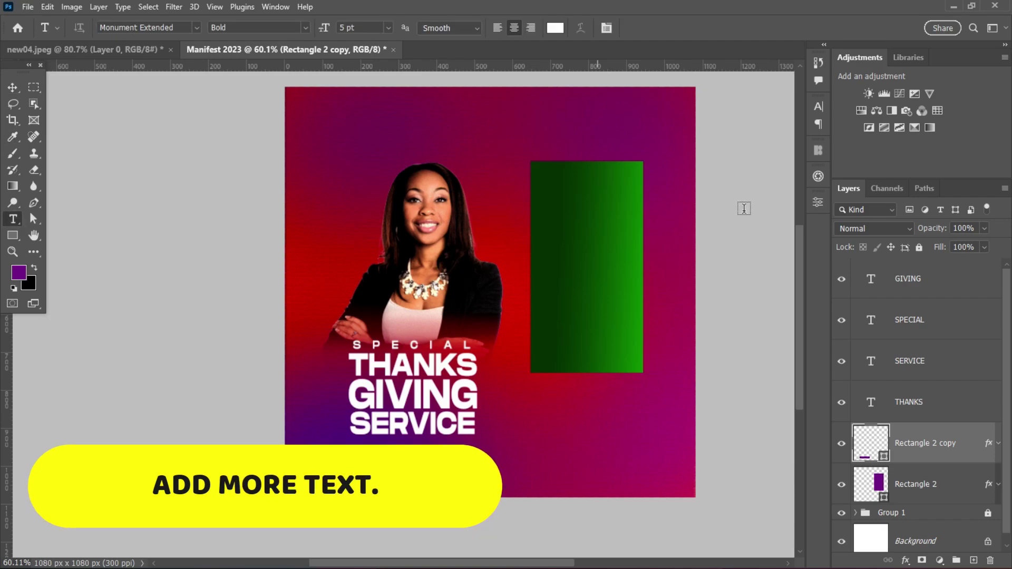
left_click(967, 277)
left_click(479, 127)
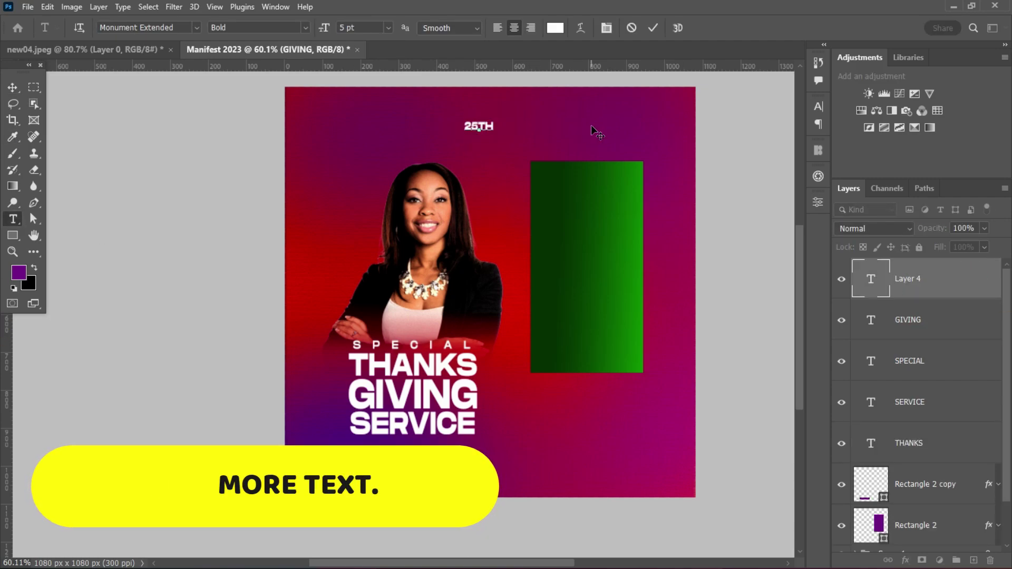
key("ctrl+Return")
key("v")
left_click(819, 108)
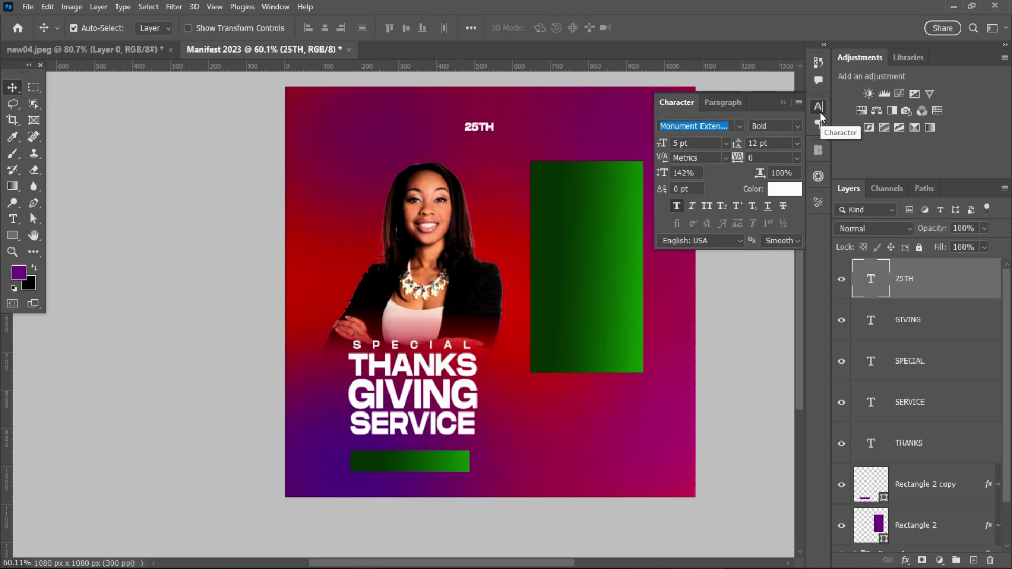
type("Bebas Neue Pro")
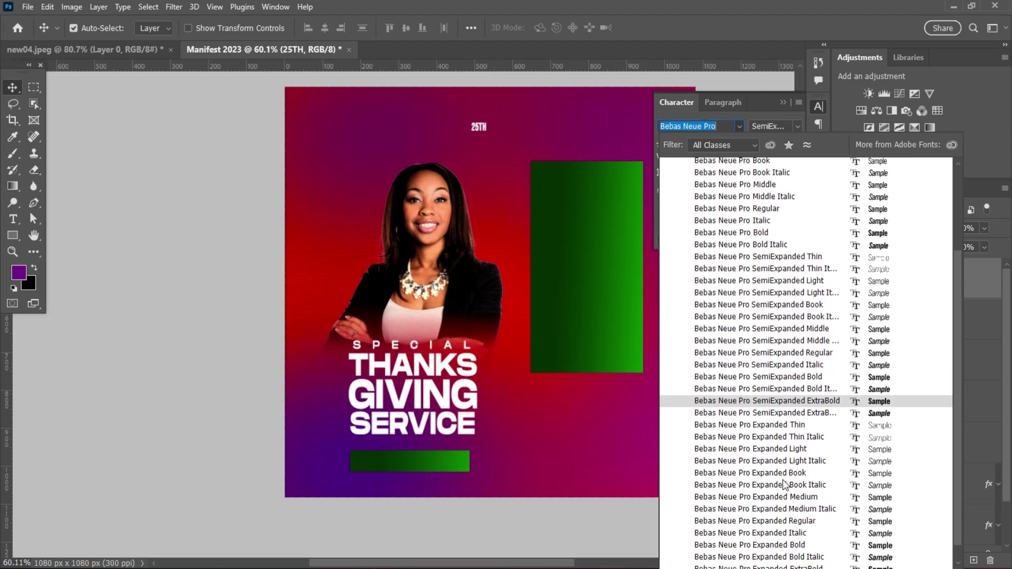
scroll(791, 528, "down", 1)
left_click(796, 554)
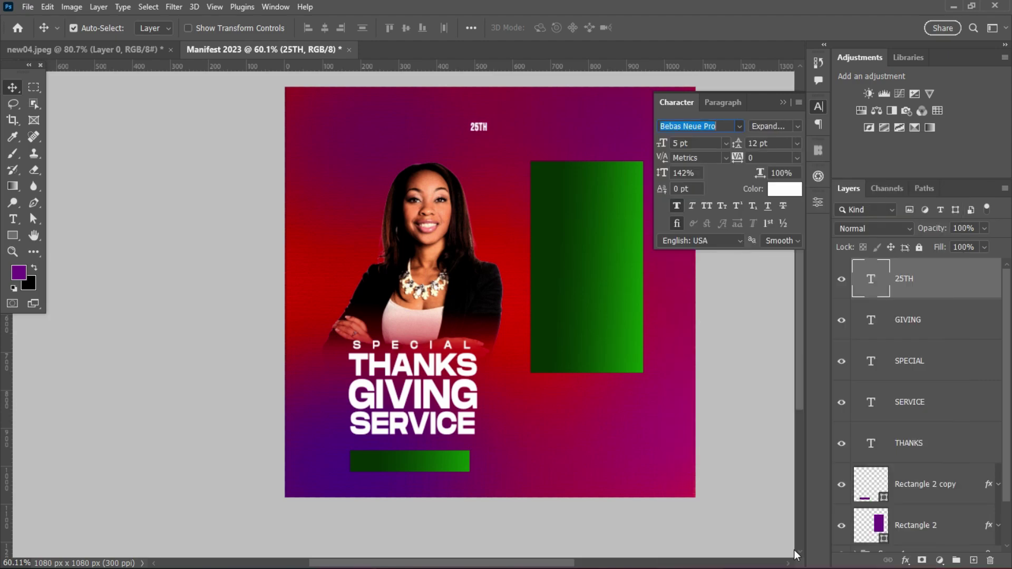
- Move 25TH onto the green panel and scale it to size
left_click_drag(476, 132, 594, 209)
key("ctrl+t")
key("Return")
scroll(594, 200, "up", 2)
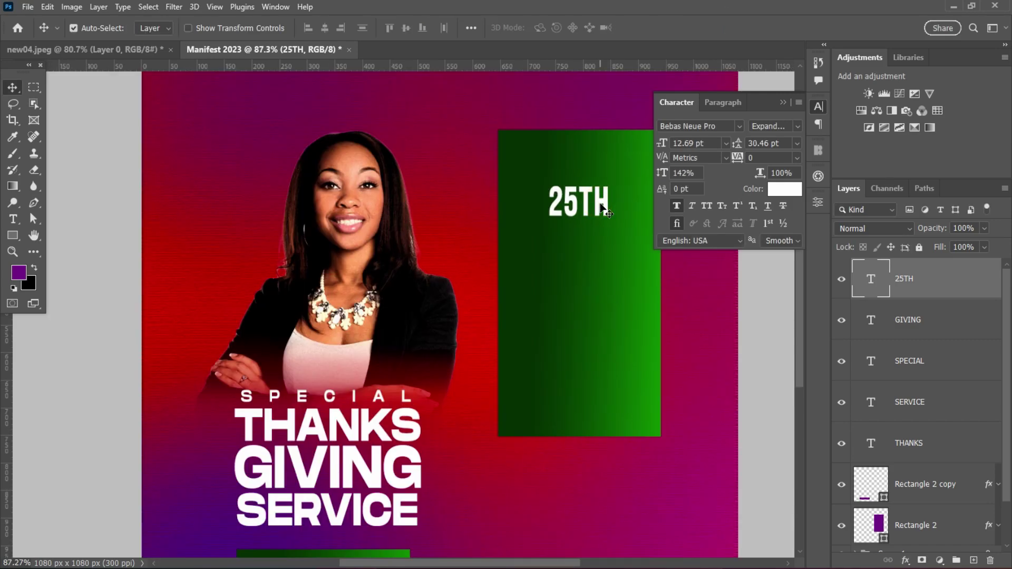
key("ctrl+t")
left_click_drag(614, 203, 583, 255)
key("Return")
scroll(590, 200, "down", 3)
scroll(591, 200, "up", 3)
- Turn copies of the date line into SEPT. and 2023
double_click(592, 214)
type("SEPT.")
key("ctrl+Return")
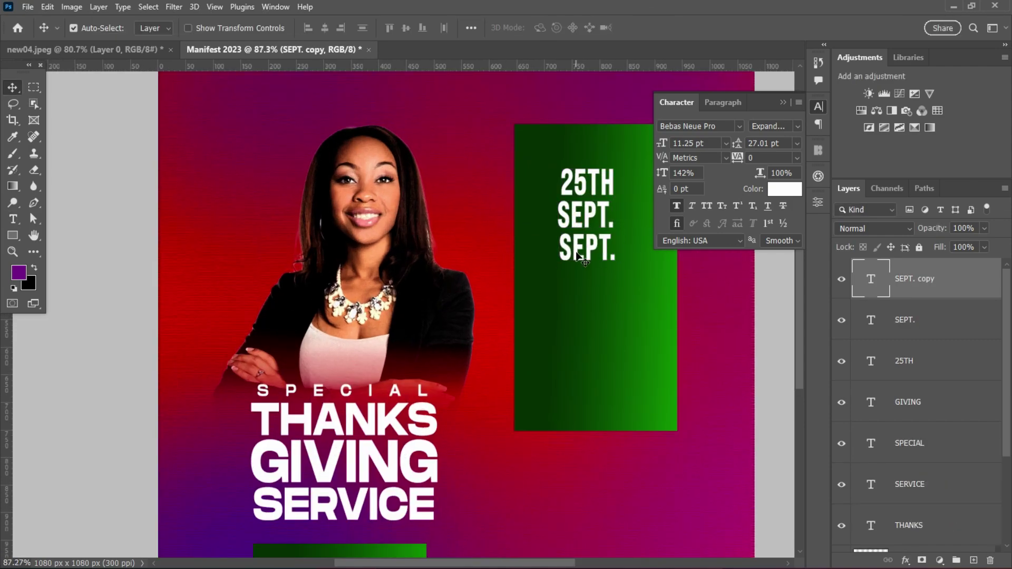
double_click(584, 248)
type("2")
left_click(655, 29)
- Fine-tune the positions of the date lines and the green panel
left_click_drag(585, 214, 588, 213)
left_click(596, 247)
left_click_drag(632, 260, 624, 265)
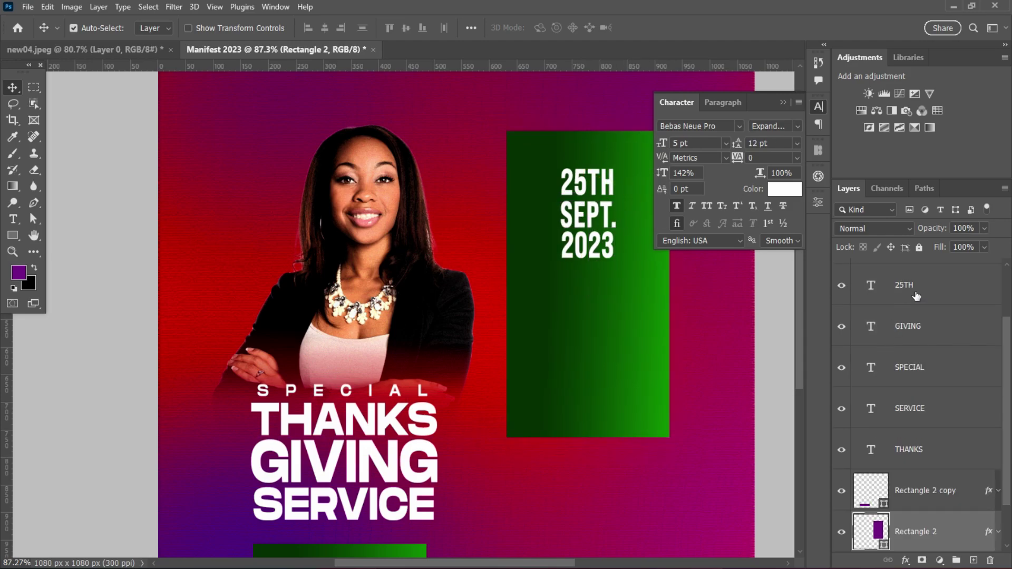
left_click(587, 182)
left_click(588, 214, "shift")
left_click(587, 245, "shift")
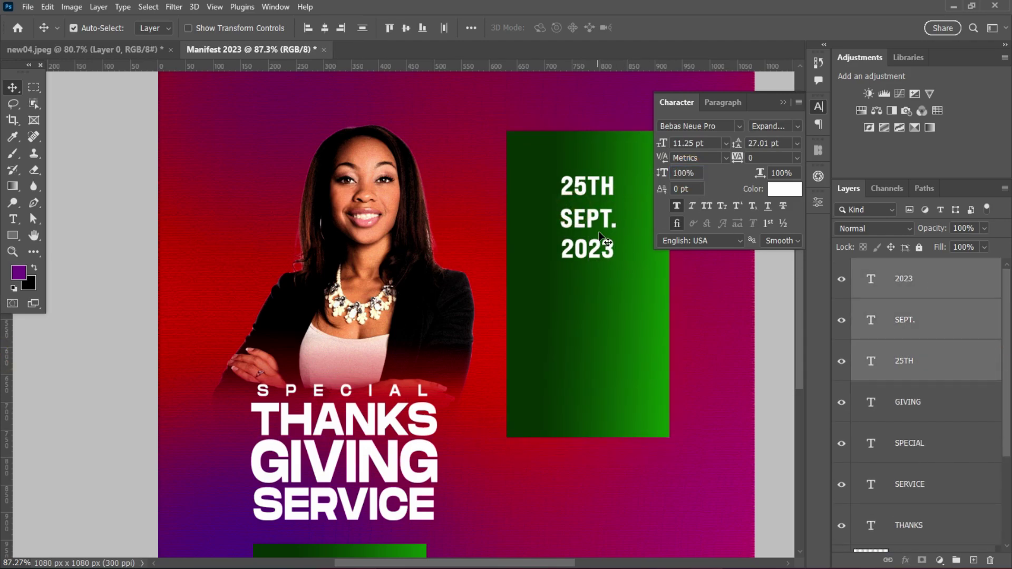
scroll(605, 232, "up", 2)
scroll(601, 211, "down", 3)
left_click(604, 270)
- Stack SEPT. and 2023 tightly beneath 25TH
left_click_drag(580, 201, 580, 190)
left_click(583, 232)
left_click_drag(585, 232, 585, 217)
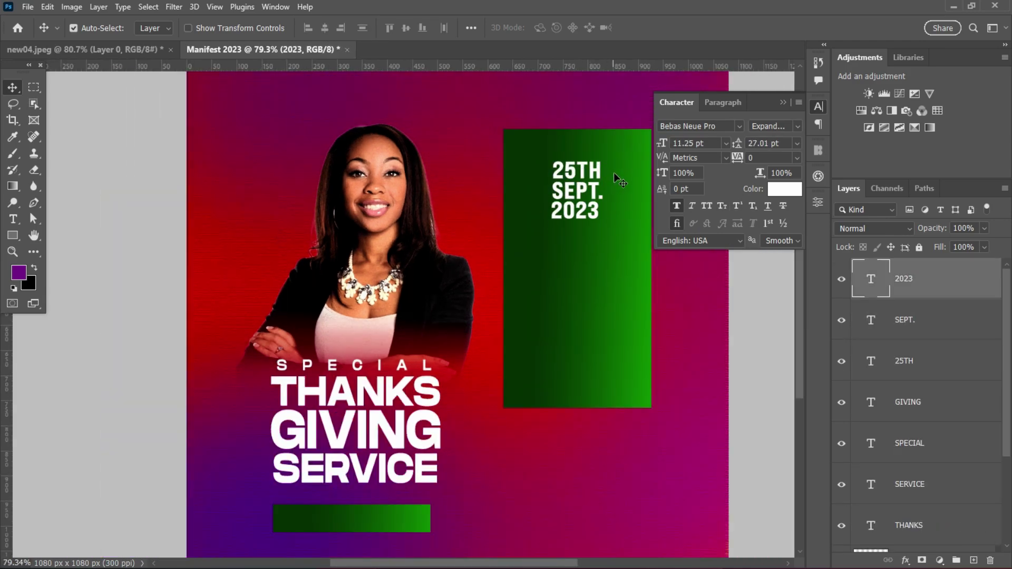
left_click(931, 365, "shift")
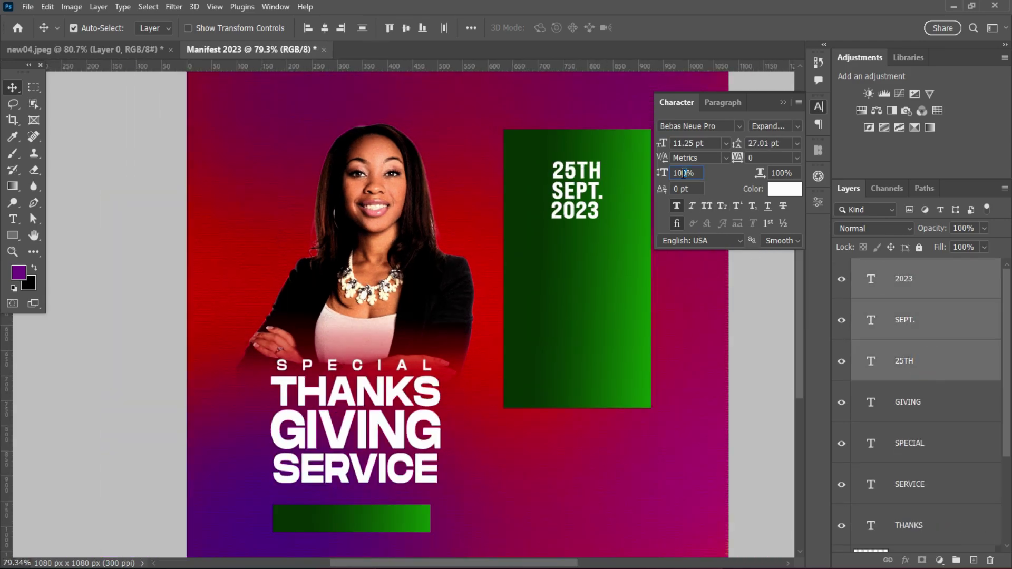
scroll(586, 214, "up", 1)
left_click(581, 215)
left_click(584, 187)
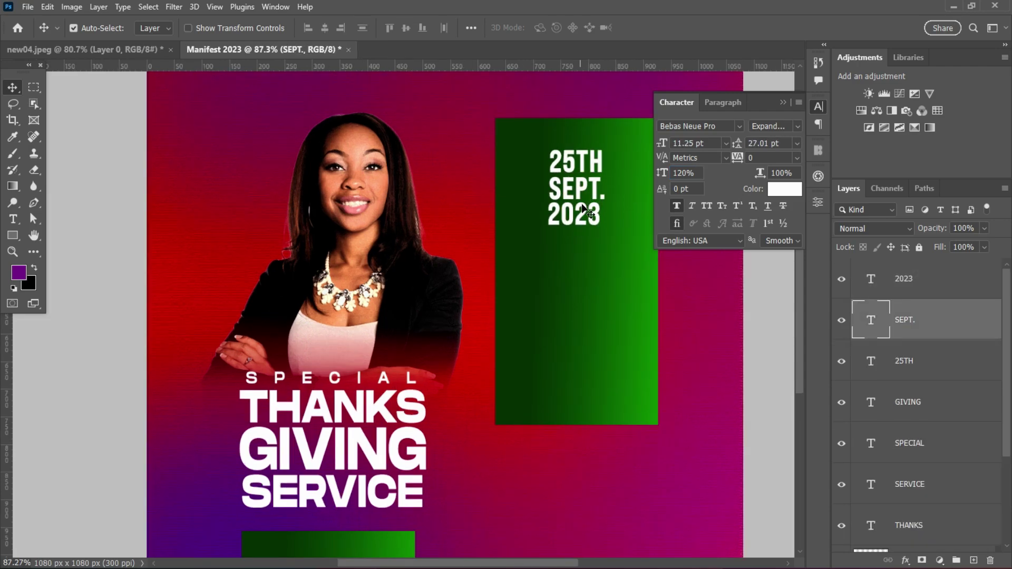
scroll(596, 270, "down", 2)
- Type MANIFES as a new text line inside the green panel
key("t")
left_click(575, 319)
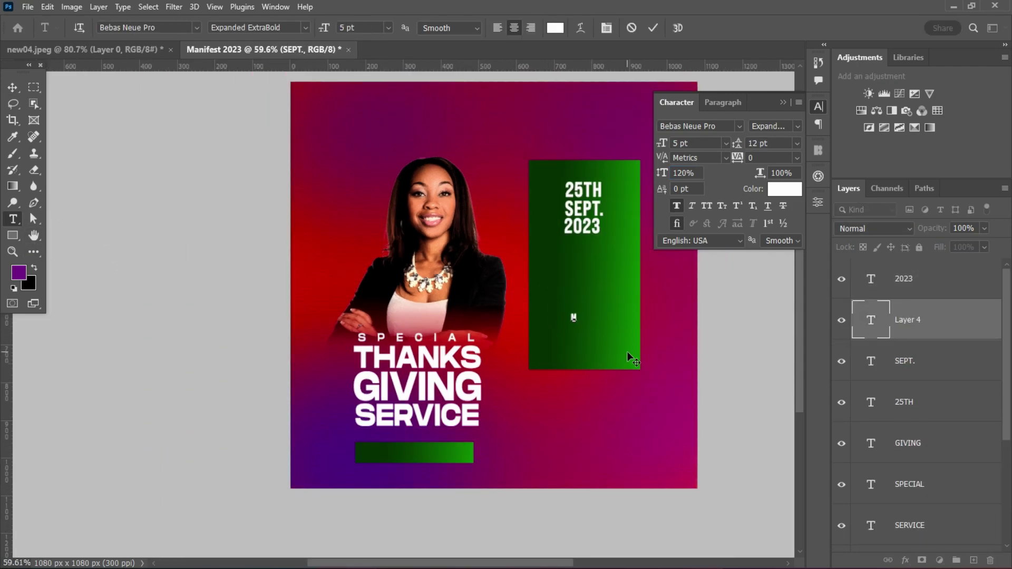
type("MANI")
left_click(653, 27)
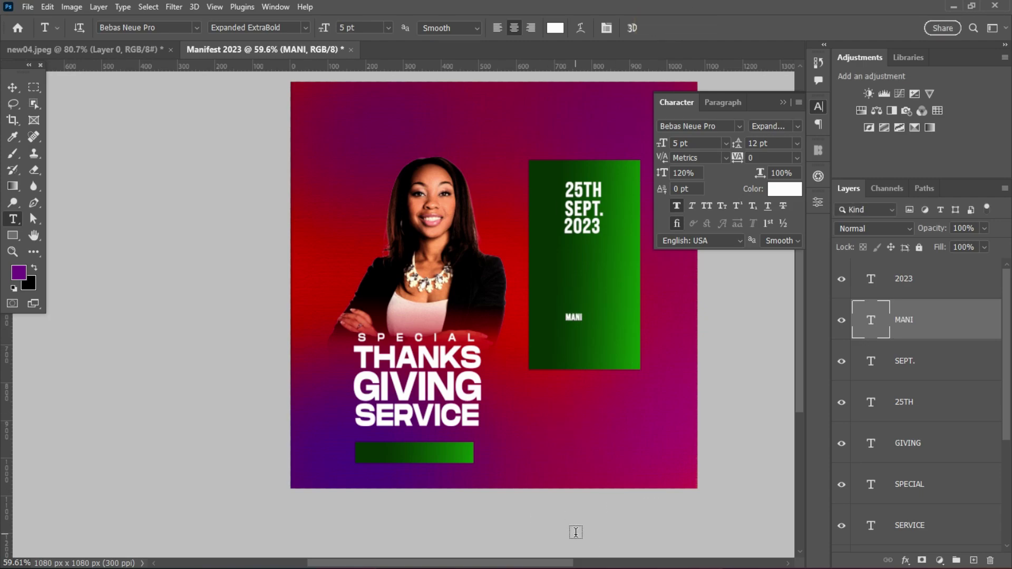
scroll(584, 317, "up", 5)
left_click(594, 327)
type("FES")
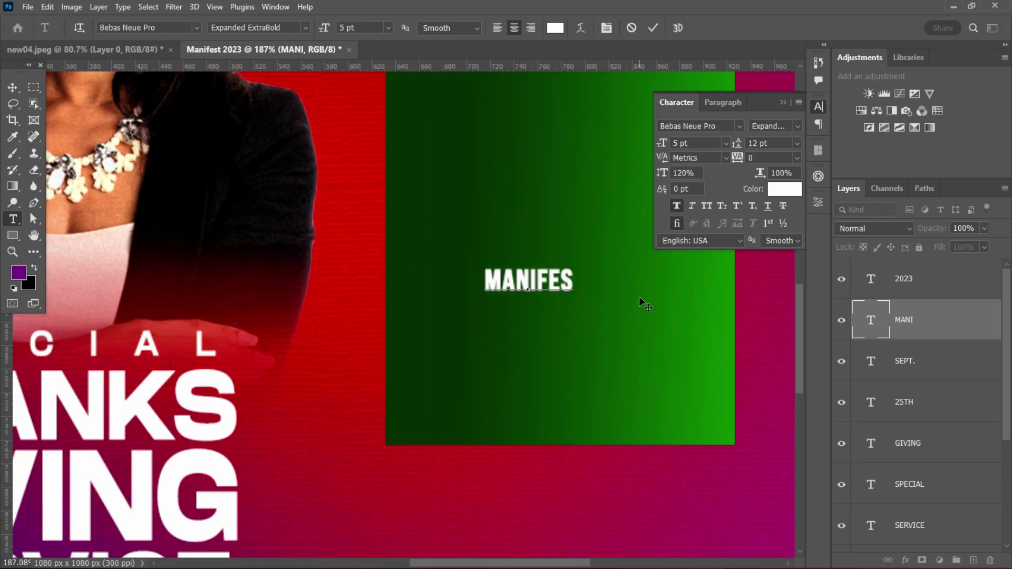
key("ctrl+Return")
scroll(563, 328, "down", 3)
- Enlarge MANIFES and move it higher within the panel
key("v")
left_click_drag(581, 275, 548, 258)
scroll(570, 248, "down", 2)
key("Return")
scroll(923, 422, "down", 3)
left_click(933, 532)
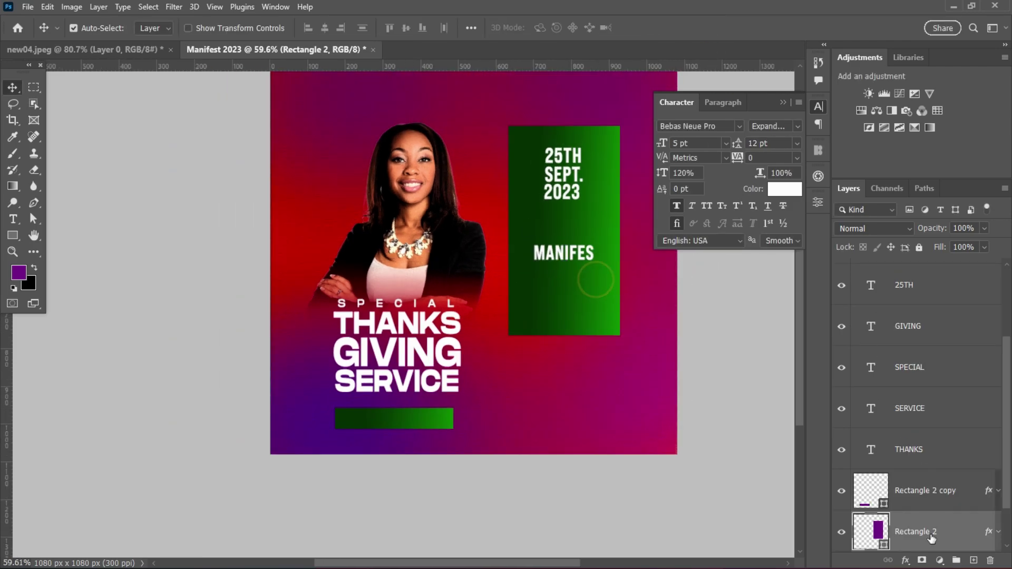
scroll(640, 270, "up", 2)
scroll(499, 538, "down", 1)
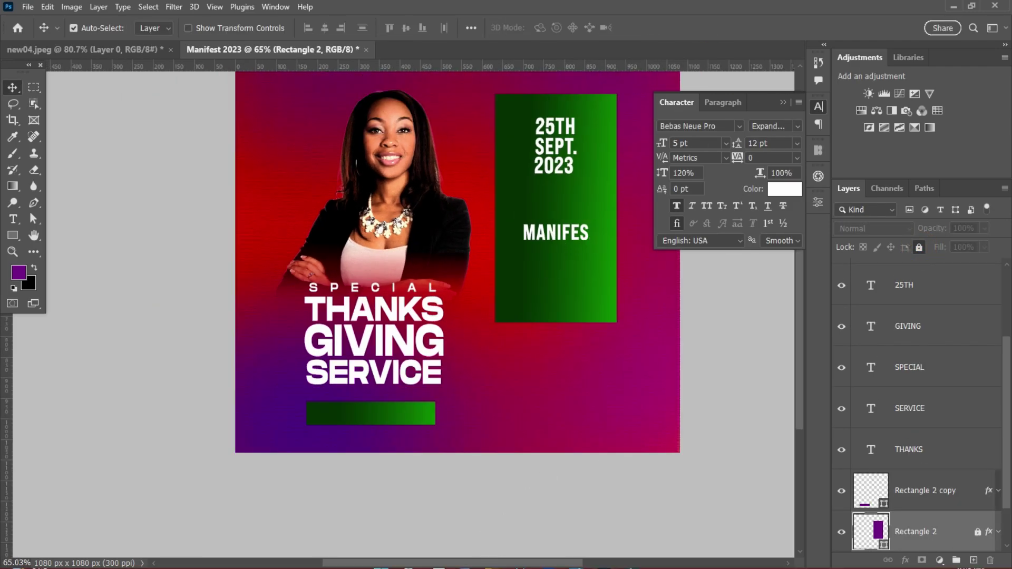
scroll(591, 251, "up", 2)
- Duplicate MANIFES just below and retype the copy as TATION
left_click(584, 240)
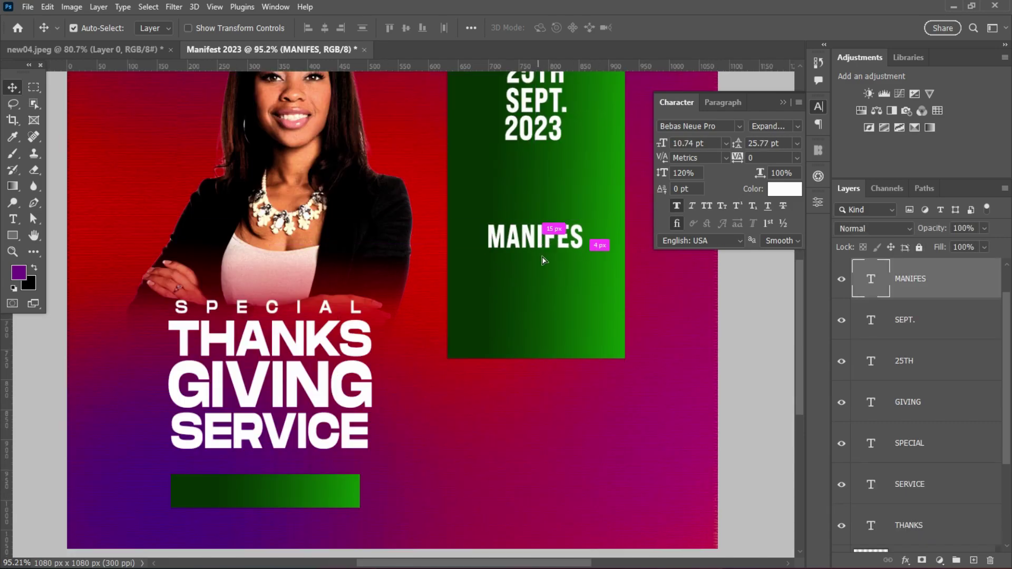
left_click_drag(583, 240, 583, 265)
double_click(583, 274)
key("BackSpace")
key("BackSpace")
key("BackSpace")
key("BackSpace")
key("BackSpace")
key("BackSpace")
key("BackSpace")
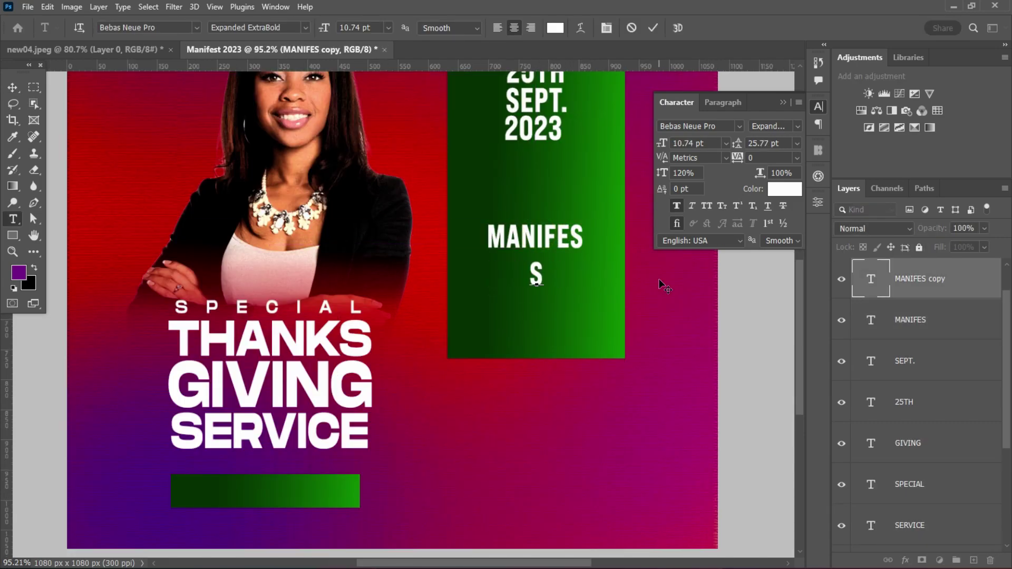
left_click(652, 28)
key("v")
- Enlarge MANIFES to about 115%
left_click(554, 237)
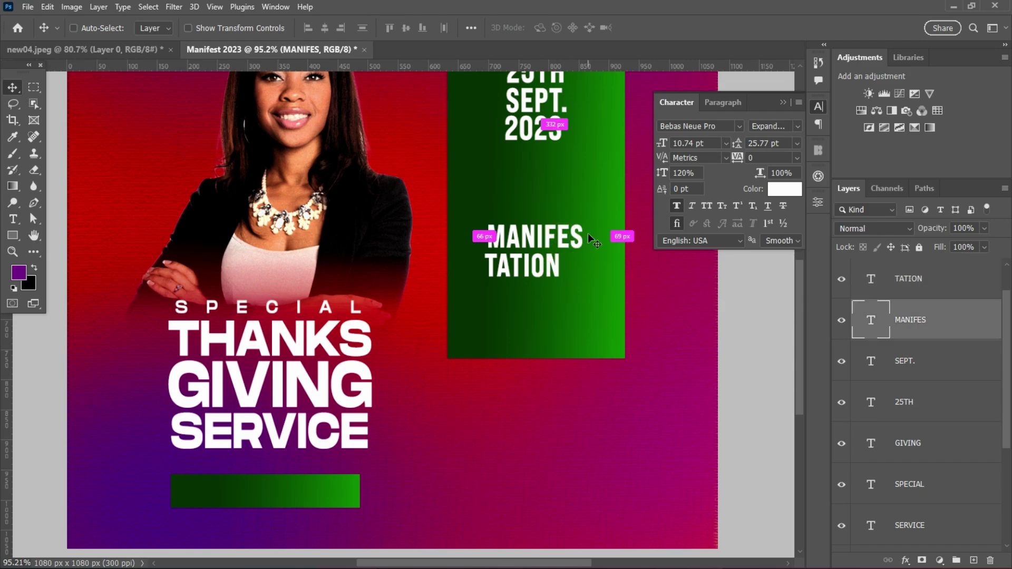
key("ctrl+t")
left_click_drag(584, 239, 527, 298)
key("Return")
- Retype a copy as PROPHECY and align it left under TATION
left_click(533, 242, "shift")
left_click(528, 267)
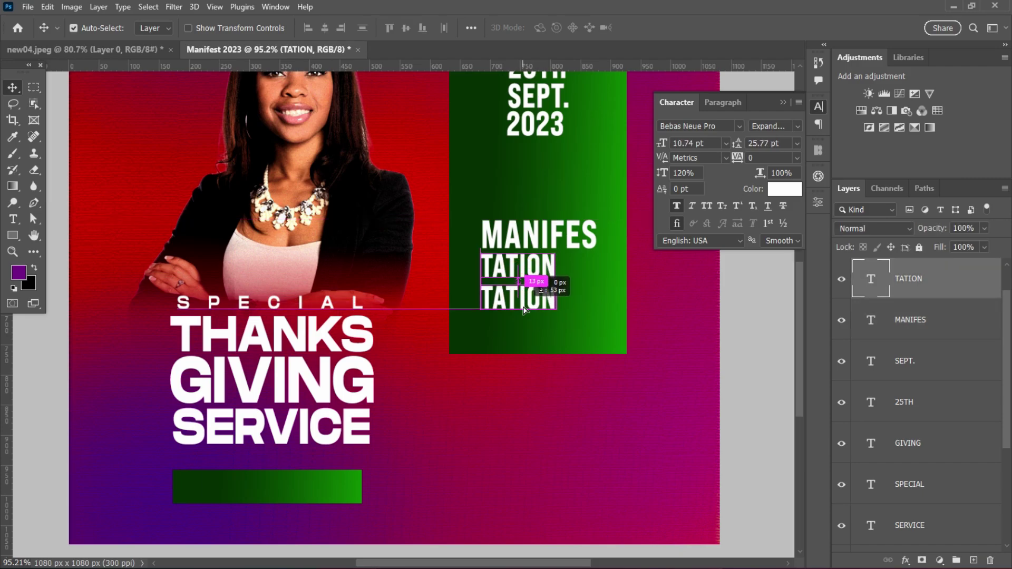
double_click(872, 279)
type("PROPHECY")
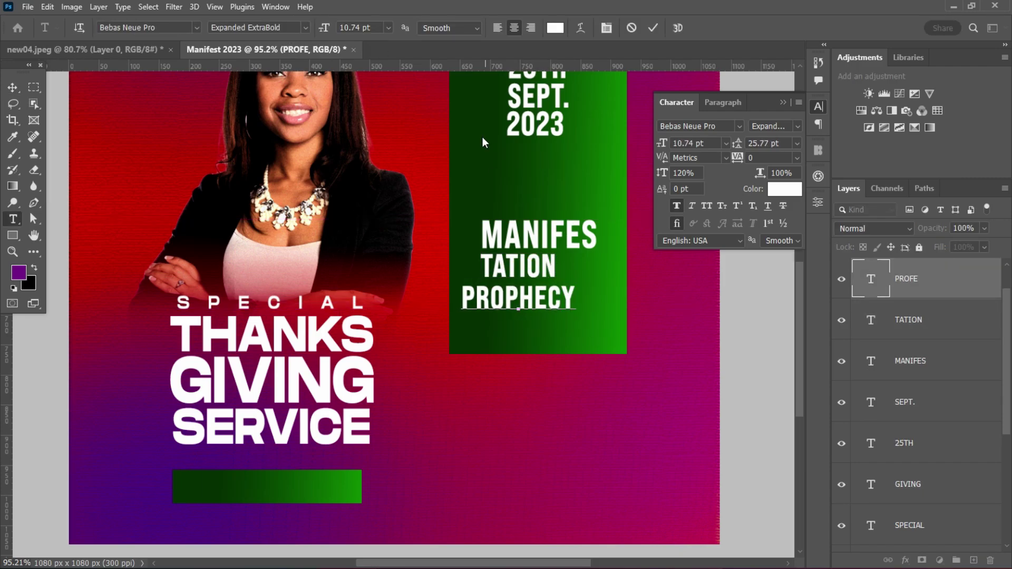
key("ctrl+Return")
key("v")
left_click_drag(555, 302, 537, 301)
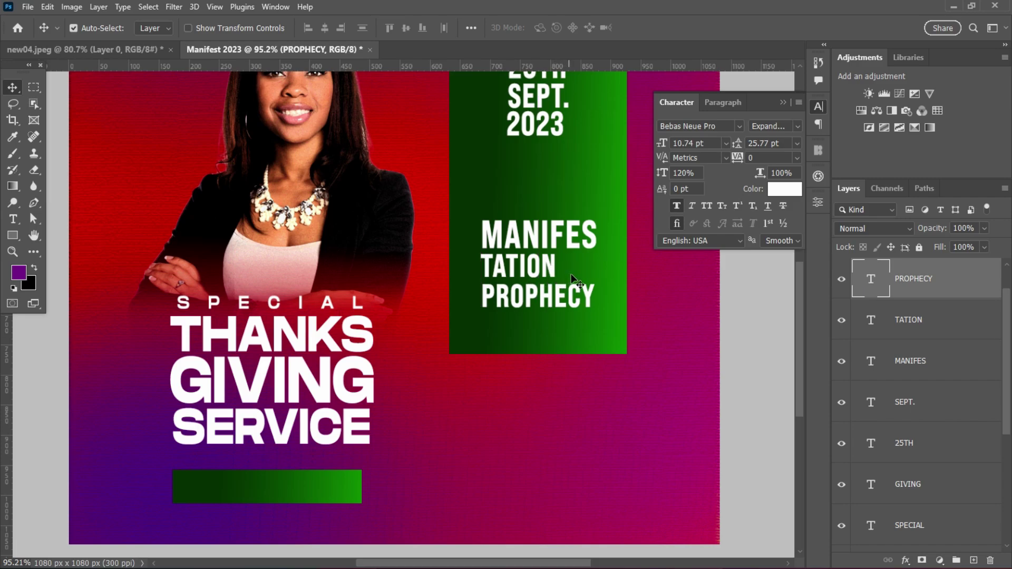
- Draw a small rectangle right after TATION with no stroke, nudged up slightly
right_click(12, 236)
left_click(50, 239)
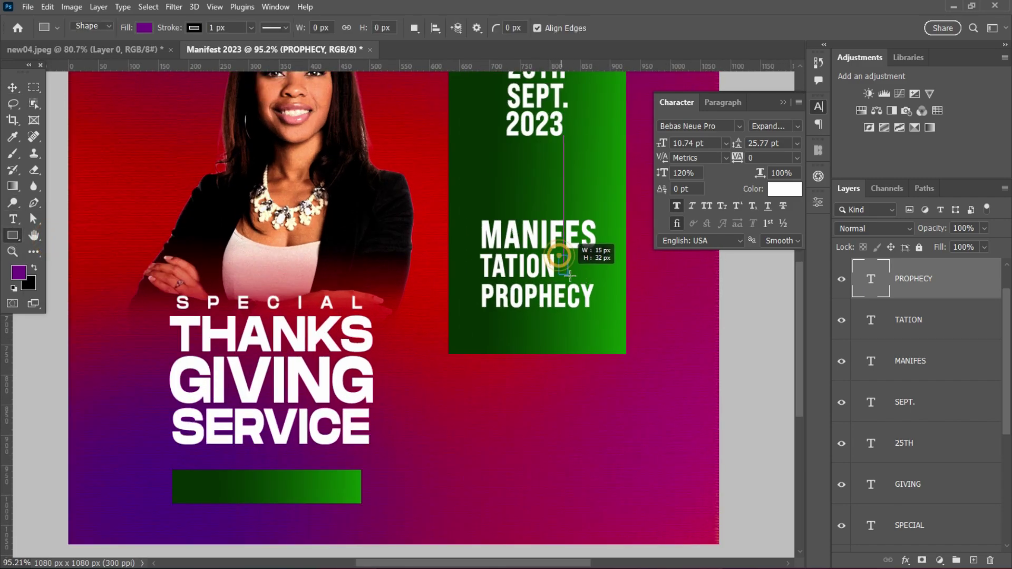
left_click_drag(570, 275, 592, 278)
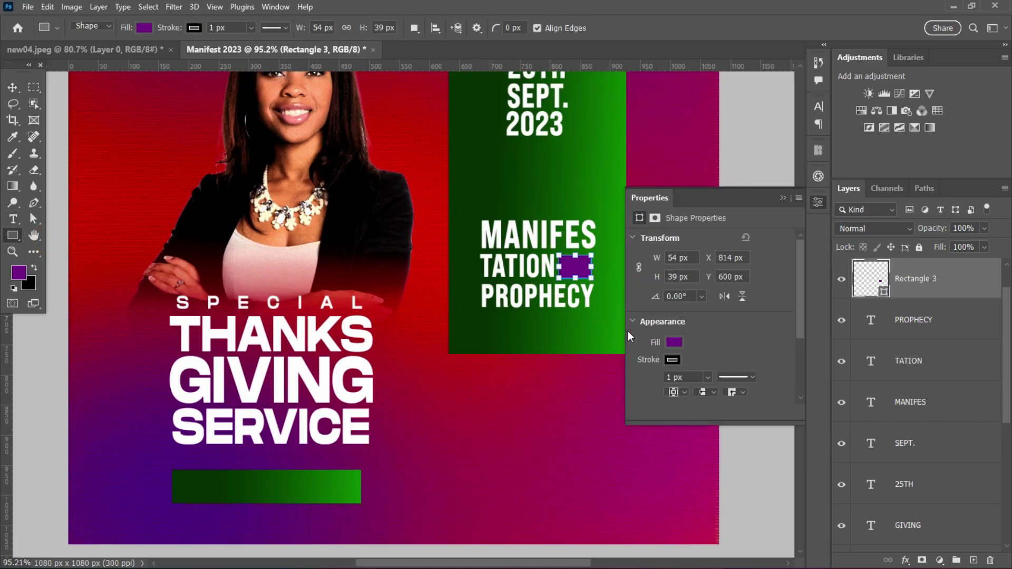
left_click(6, 86)
left_click(673, 360)
left_click(744, 324)
key("Up")
key("Up")
scroll(649, 369, "down", 1)
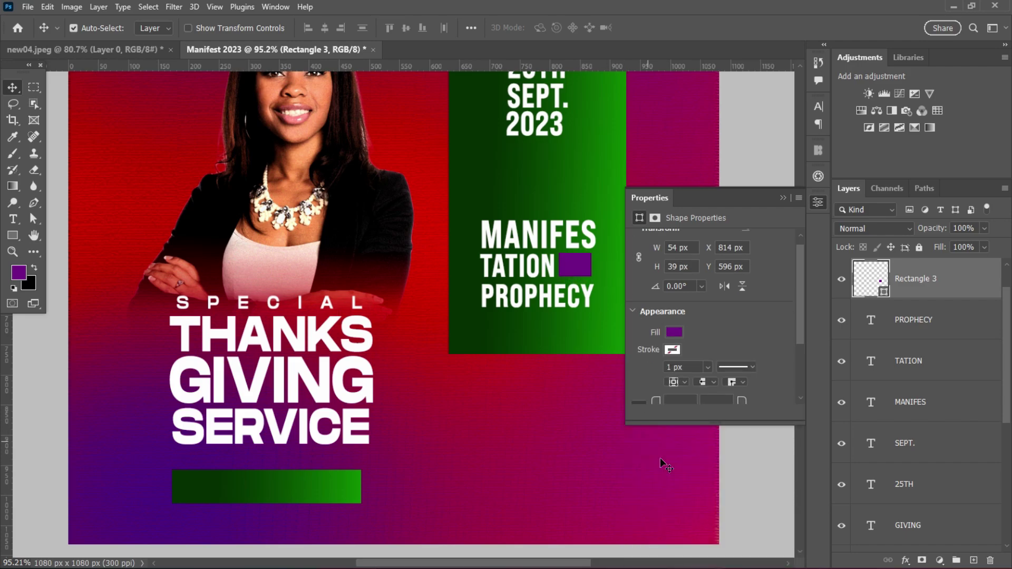
scroll(606, 307, "down", 2)
scroll(583, 306, "up", 3)
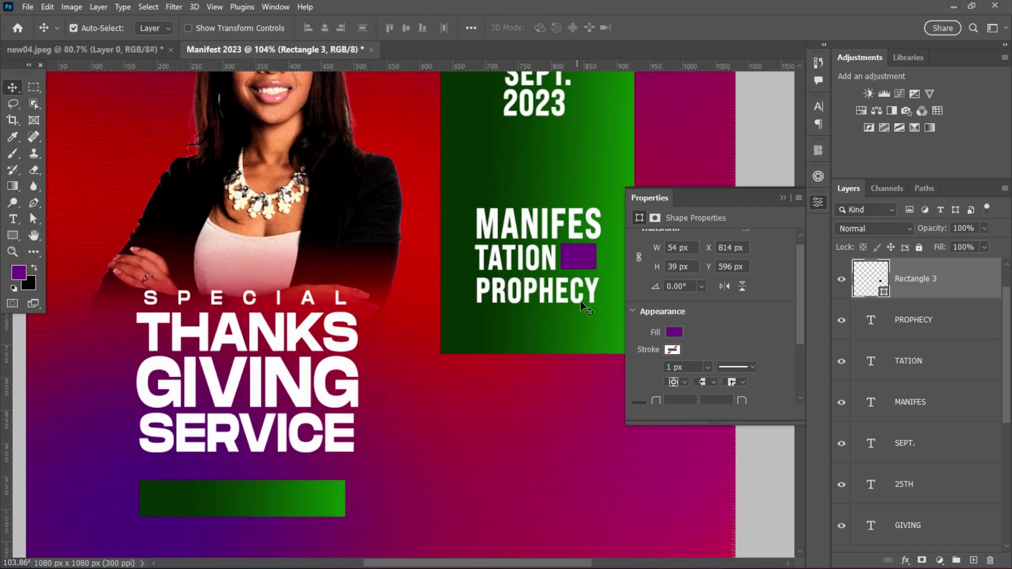
- Give the rectangle an orange-red Gradient Overlay, then start a text below the green panel
double_click(958, 276)
left_click_drag(553, 179, 713, 182)
left_click(704, 392)
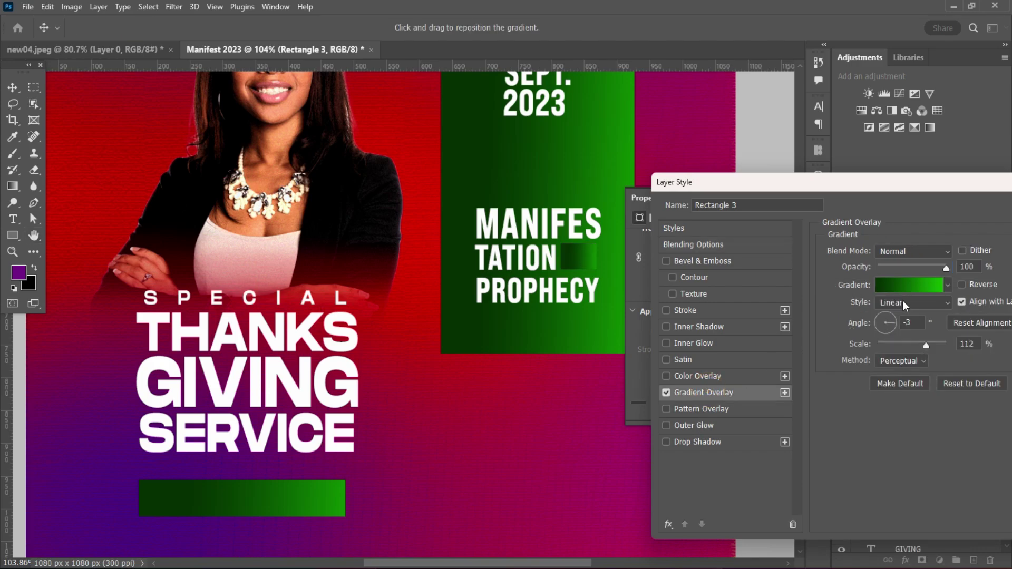
left_click(947, 286)
scroll(951, 326, "down", 3)
left_click(905, 372)
left_click_drag(907, 182, 775, 192)
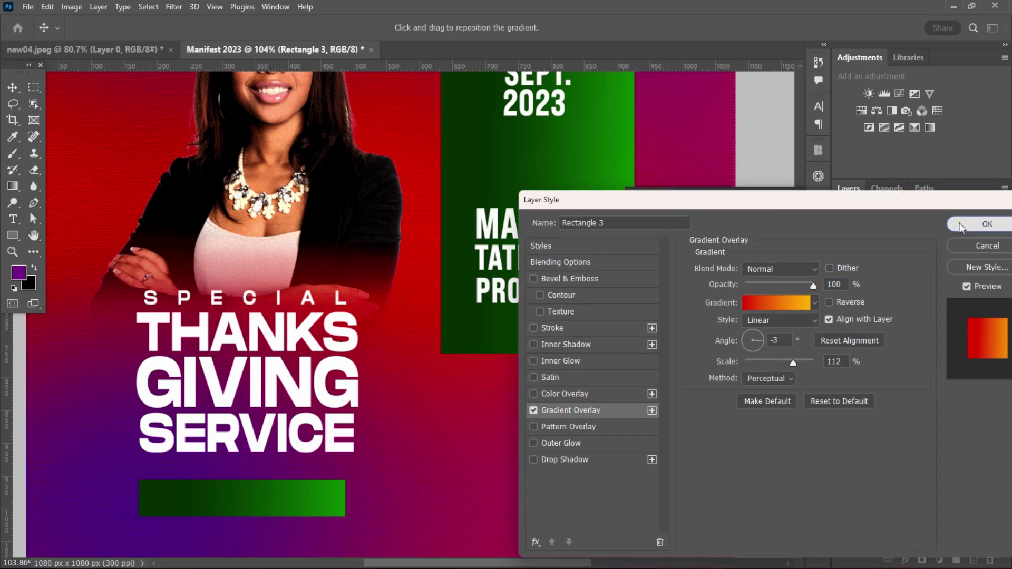
key("Return")
left_click(782, 198)
key("t")
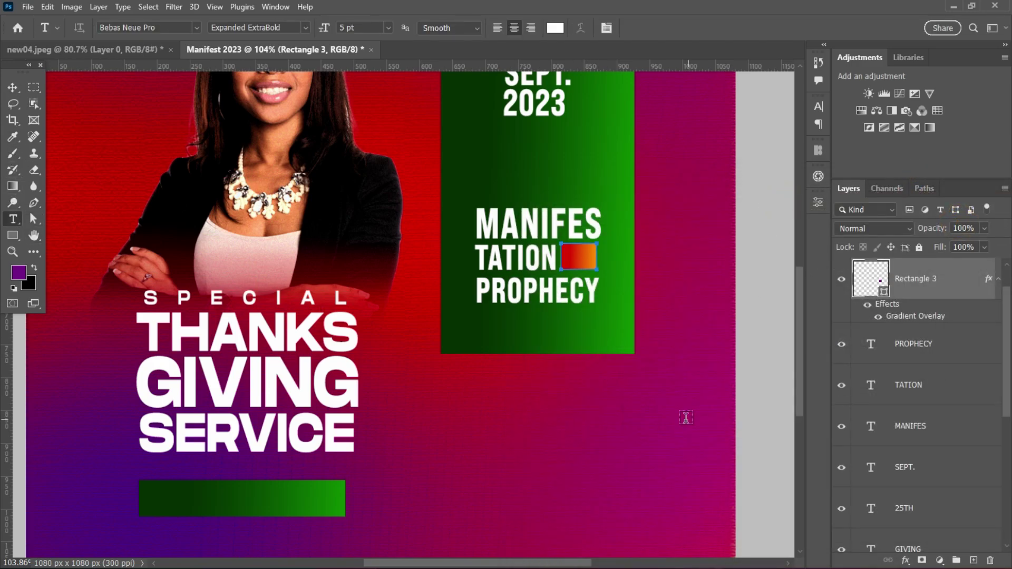
left_click(553, 414)
- Type OF, move it onto the orange rectangle, and make its text black
type("OF")
left_click(13, 87)
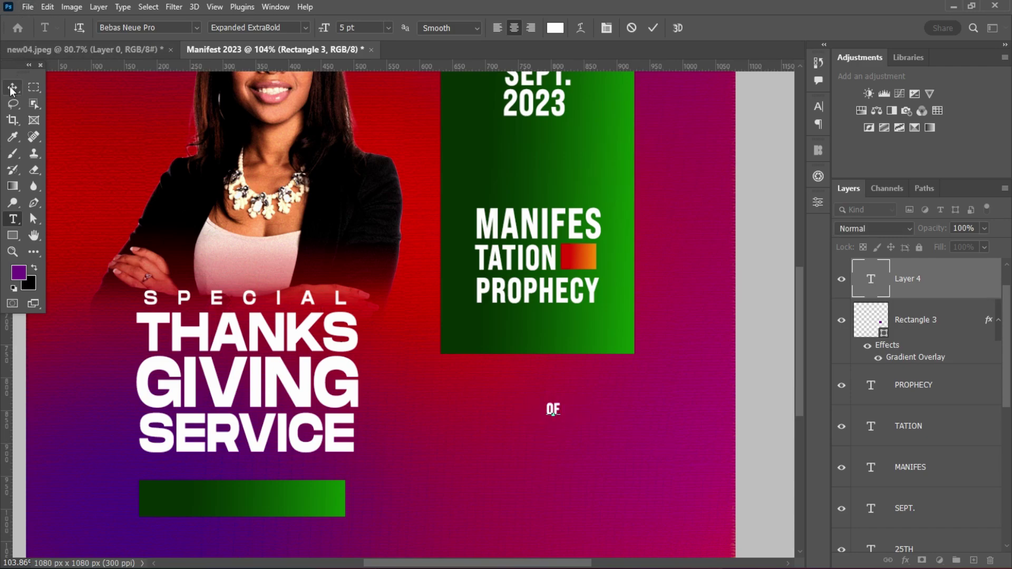
left_click_drag(555, 411, 580, 259)
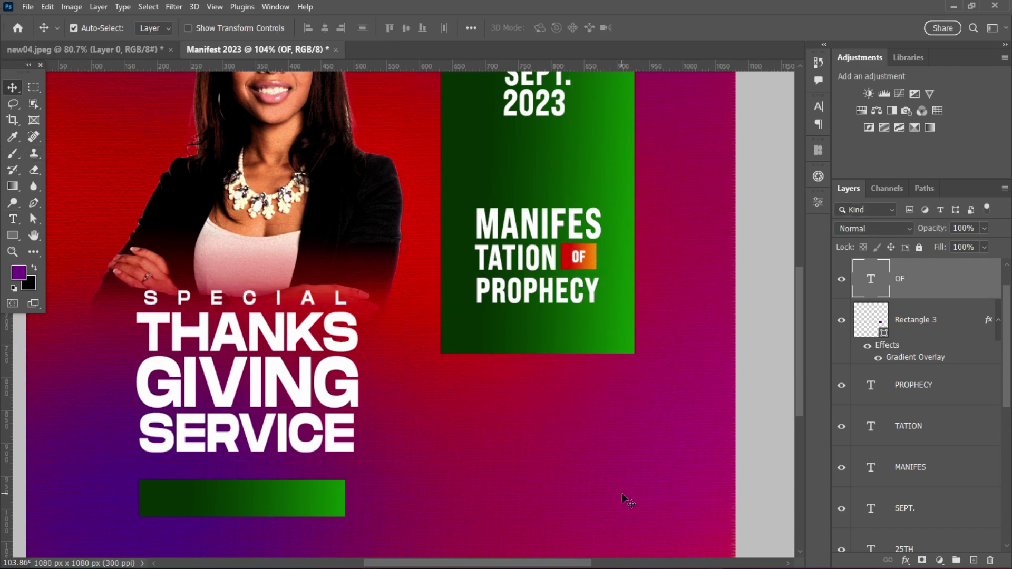
scroll(585, 259, "up", 3)
scroll(585, 258, "down", 2)
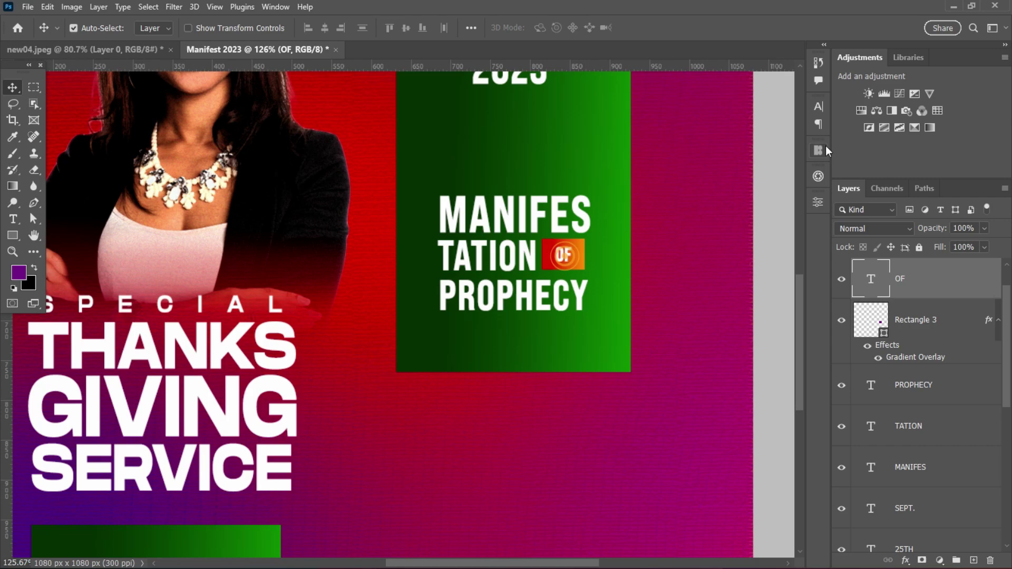
left_click(819, 108)
left_click(709, 144)
left_click(784, 189)
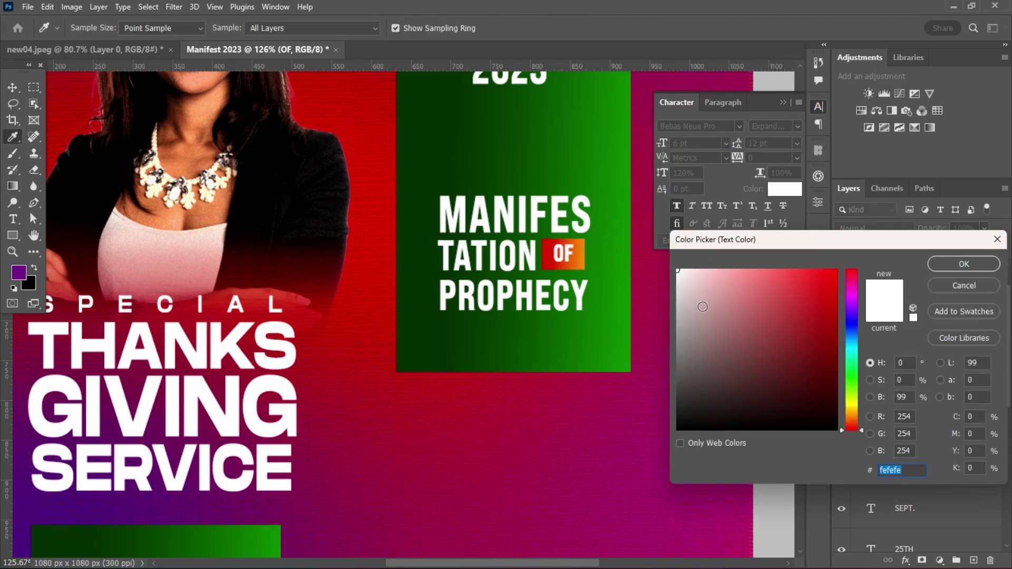
left_click_drag(703, 307, 696, 432)
left_click(964, 264)
scroll(630, 316, "down", 2)
scroll(601, 280, "up", 3)
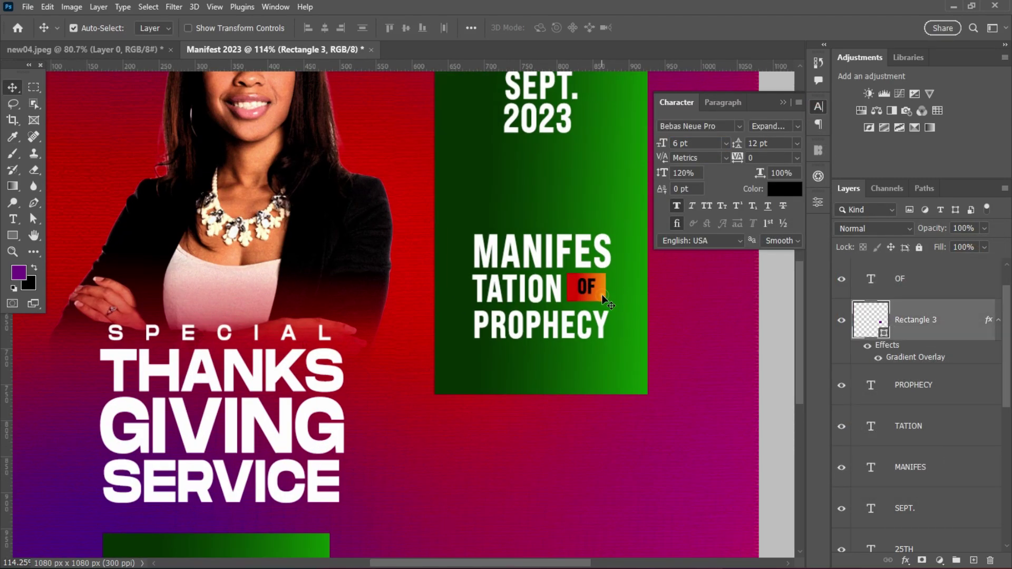
- Copy the orange rectangle up into the date area and widen the copy
left_click_drag(602, 294, 583, 176)
scroll(549, 187, "up", 2)
key("ctrl+t")
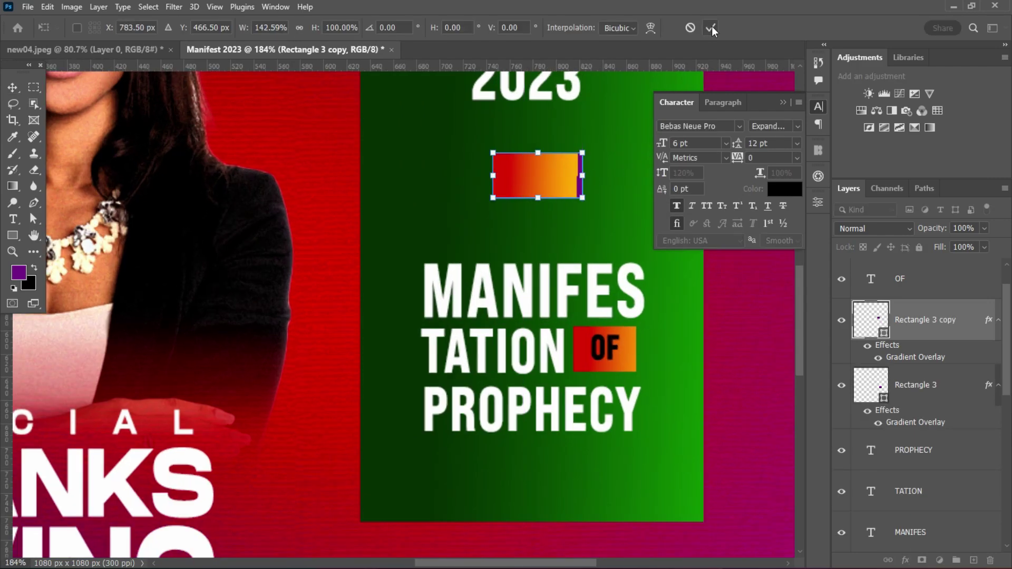
left_click(710, 27)
scroll(543, 175, "down", 4)
scroll(549, 217, "up", 3)
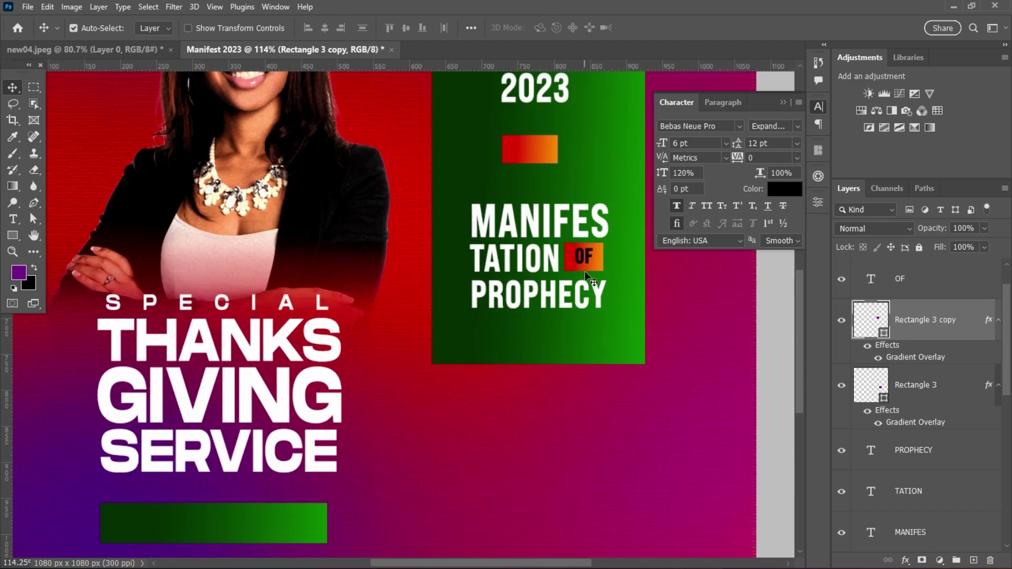
- Copy OF onto the upper rectangle, retype it as 10PM, and position it beneath 2023
left_click_drag(582, 256, 530, 153)
double_click(530, 152)
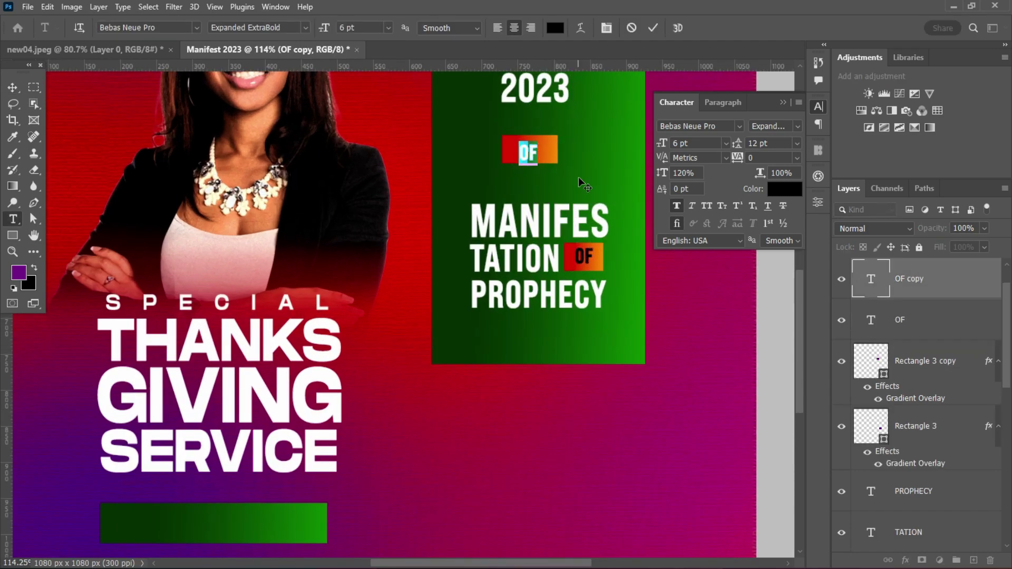
type("10PM")
left_click(653, 27)
key("v")
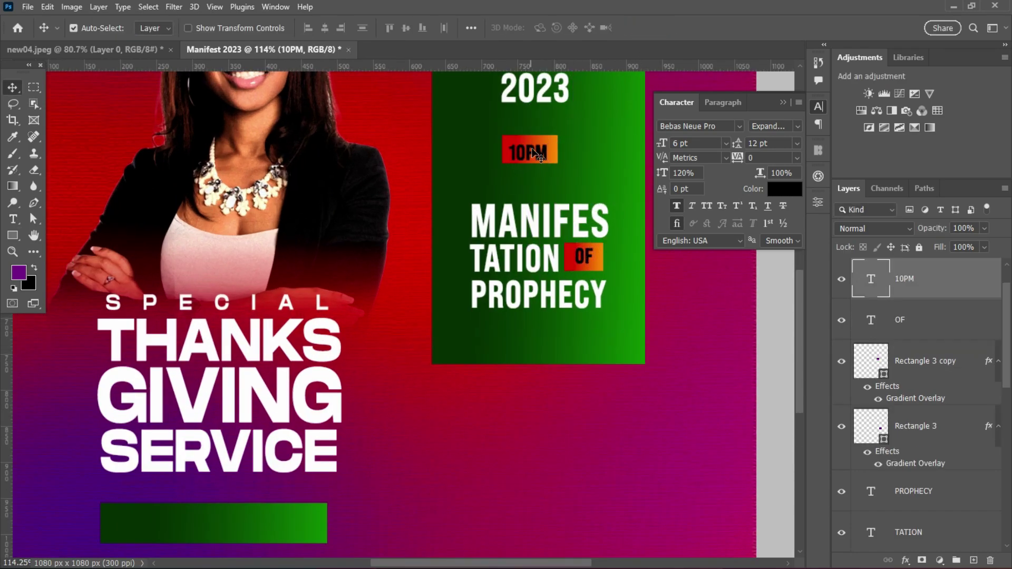
left_click_drag(532, 155, 533, 152)
scroll(591, 176, "down", 3)
scroll(659, 239, "up", 3)
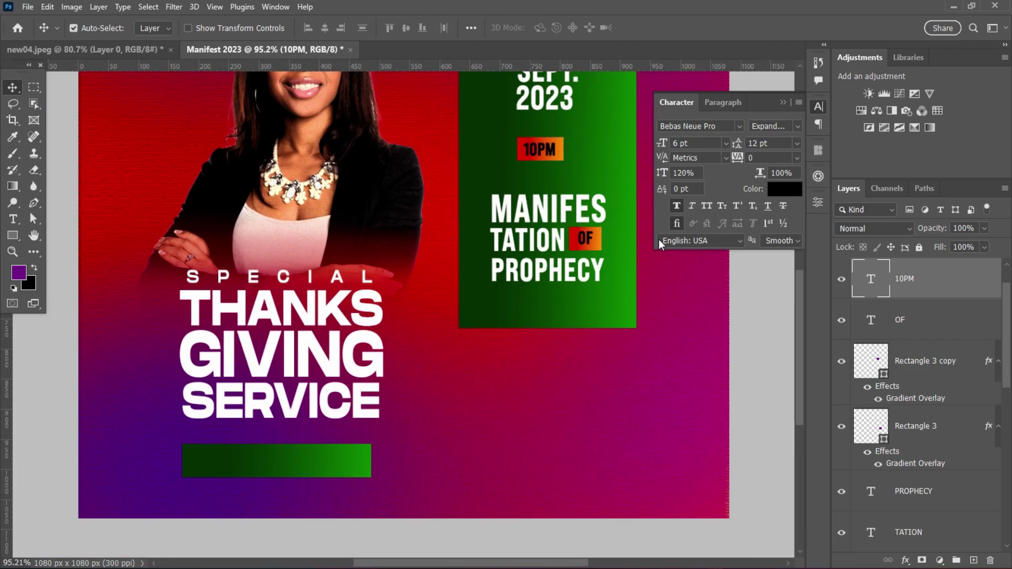
left_click_drag(799, 290, 799, 272)
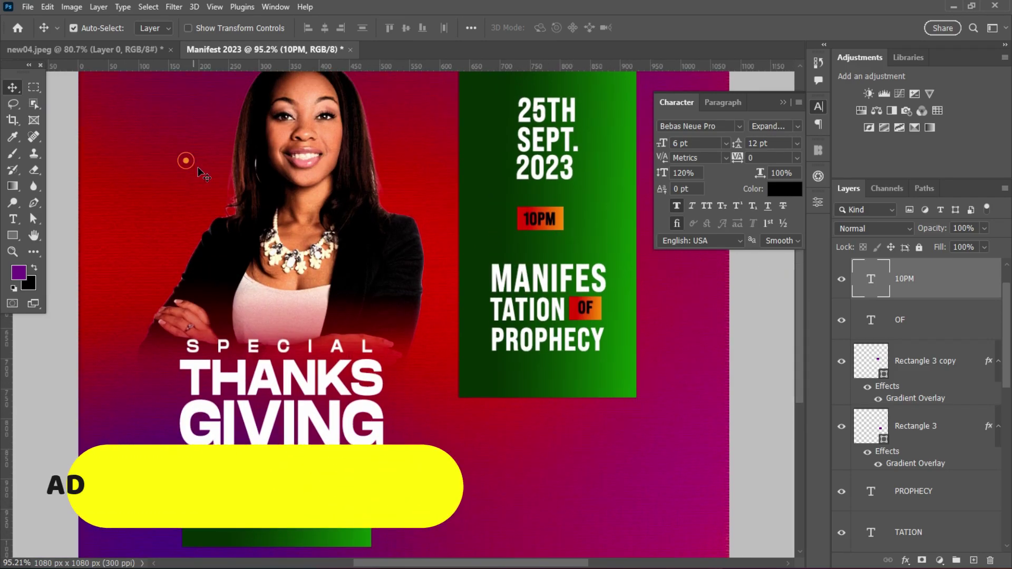
- Add a white THEME: text and place it just above MANIFES
left_click_drag(638, 280, 578, 336)
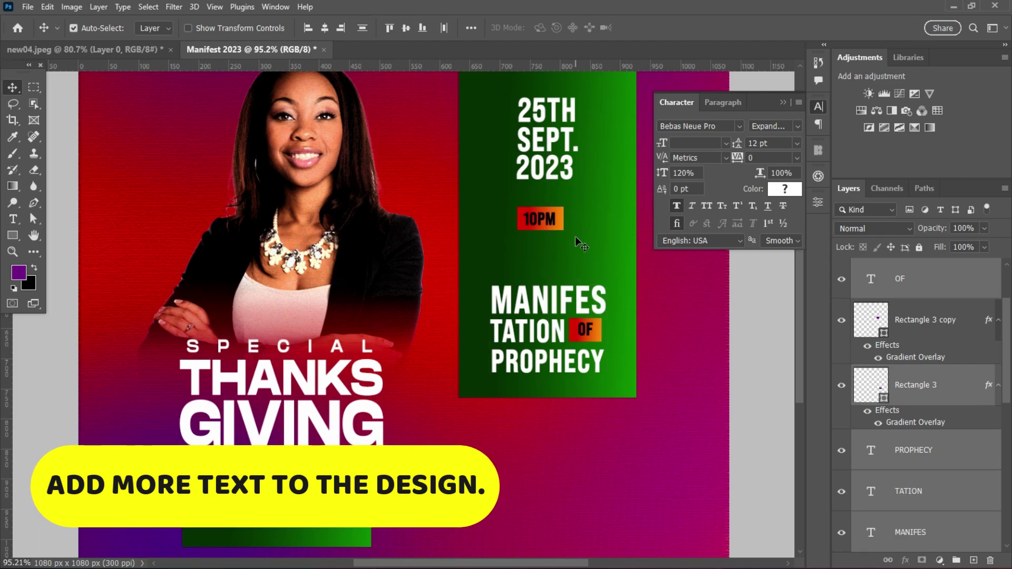
key("t")
left_click(568, 456)
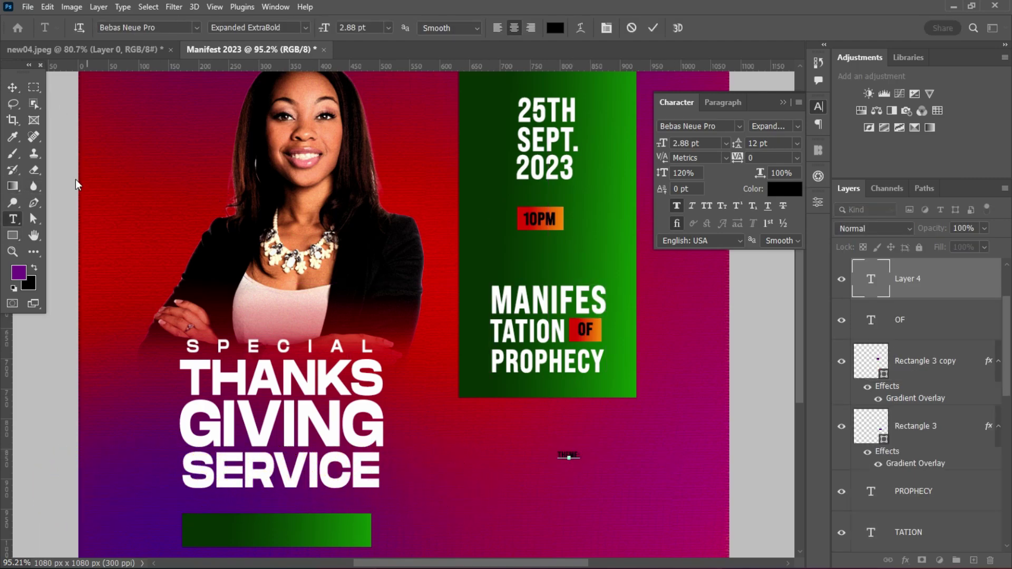
key("ctrl+Return")
key("v")
left_click_drag(569, 456, 503, 275)
left_click(786, 188)
left_click(684, 277)
left_click(966, 263)
scroll(504, 274, "up", 3)
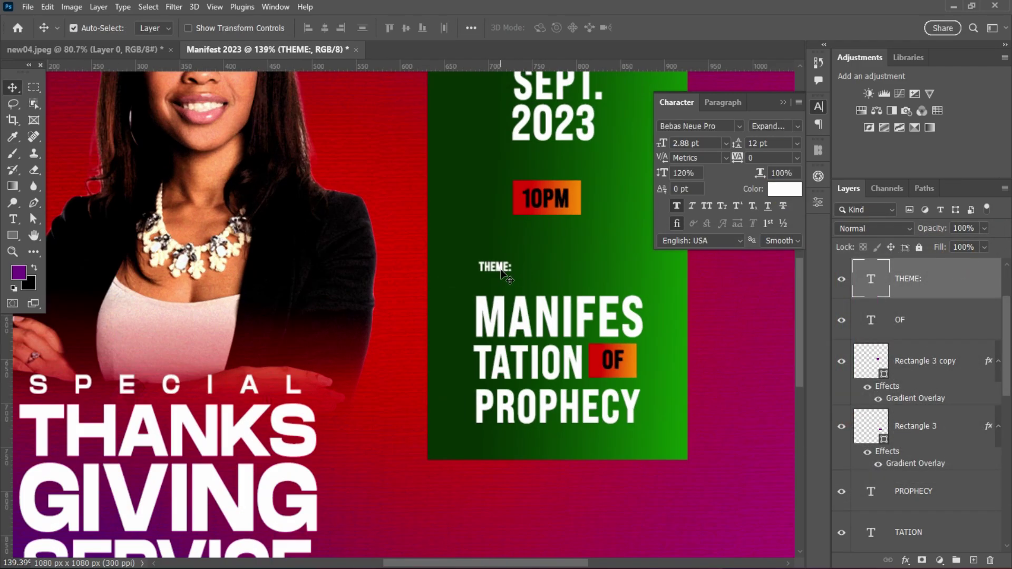
left_click_drag(515, 271, 515, 287)
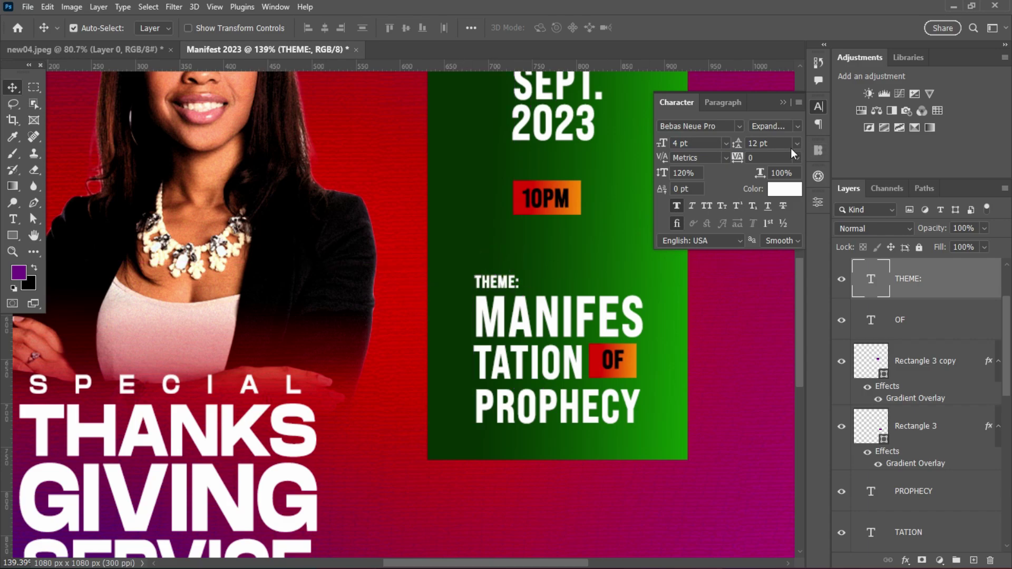
- Give THEME: tracking 25 and the Expanded Bold font style
left_click(797, 158)
left_click(765, 282)
left_click(797, 127)
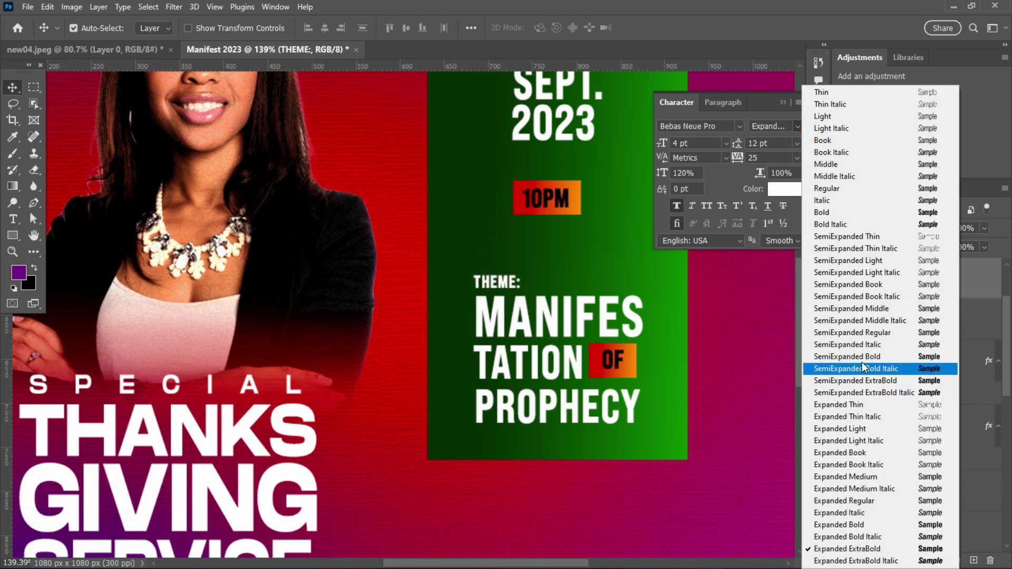
left_click(877, 477)
left_click(577, 311)
scroll(576, 308, "down", 5)
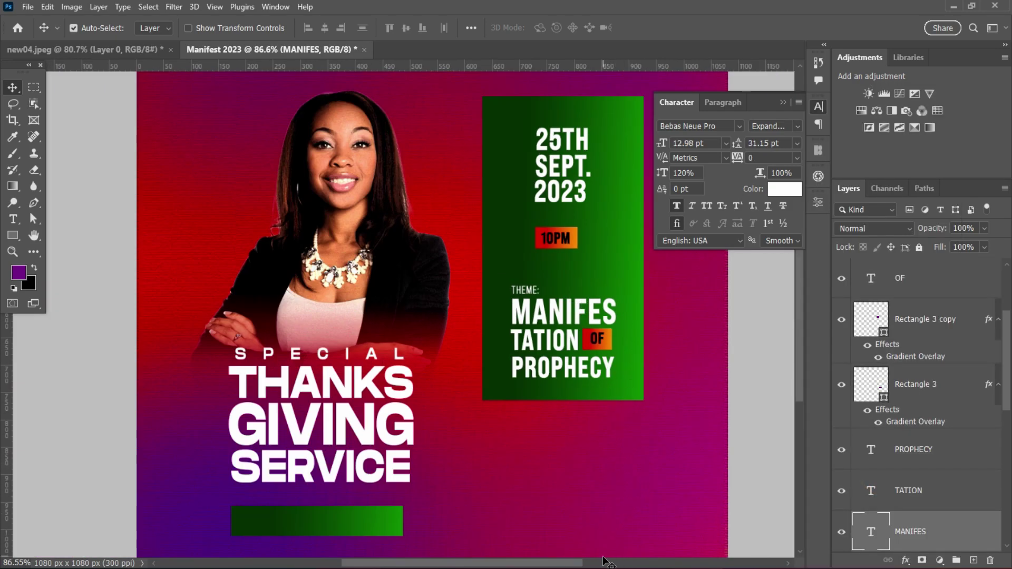
left_click(515, 293)
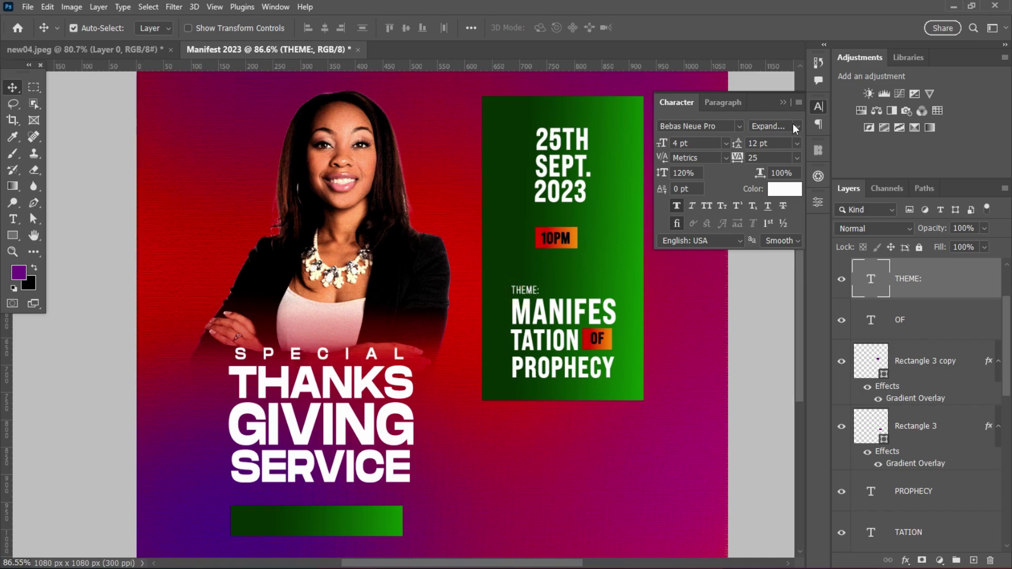
left_click(796, 126)
left_click(870, 484)
- Duplicate THEME: above the date and retype the copy as SUNDAY
scroll(527, 298, "up", 5)
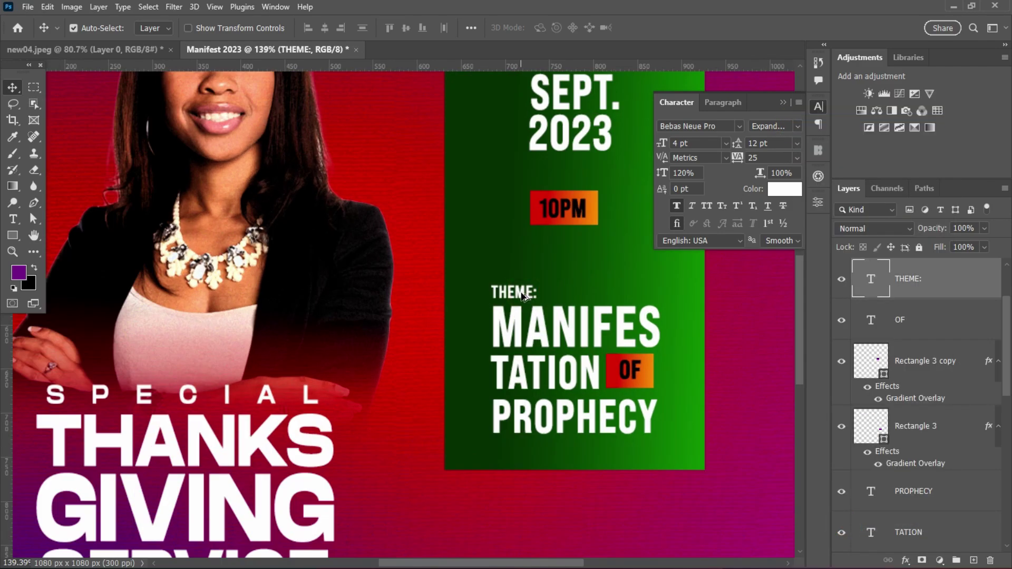
left_click_drag(523, 296, 536, 123)
scroll(501, 180, "down", 3)
scroll(577, 142, "up", 3)
double_click(528, 105)
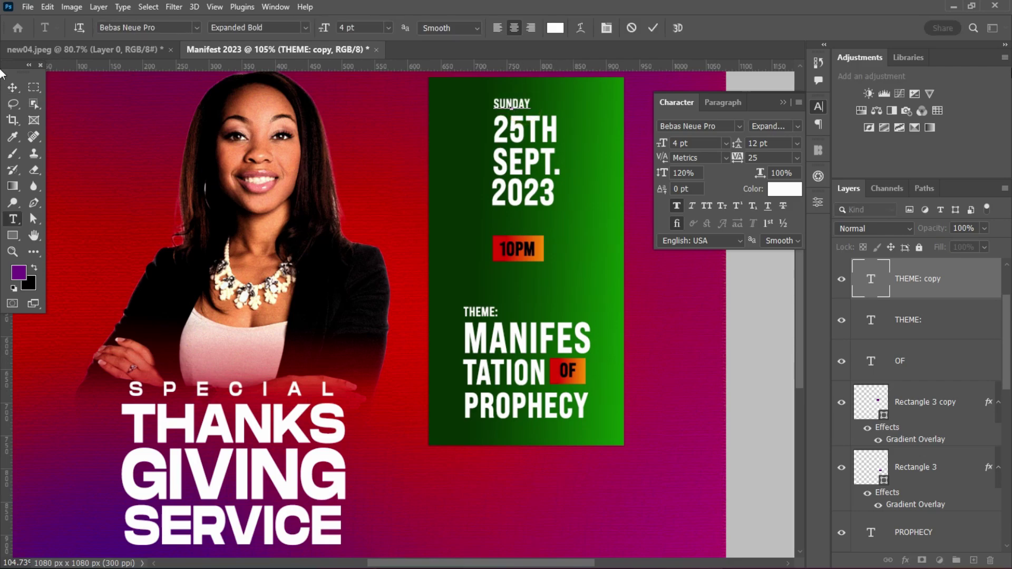
left_click(653, 28)
key("v")
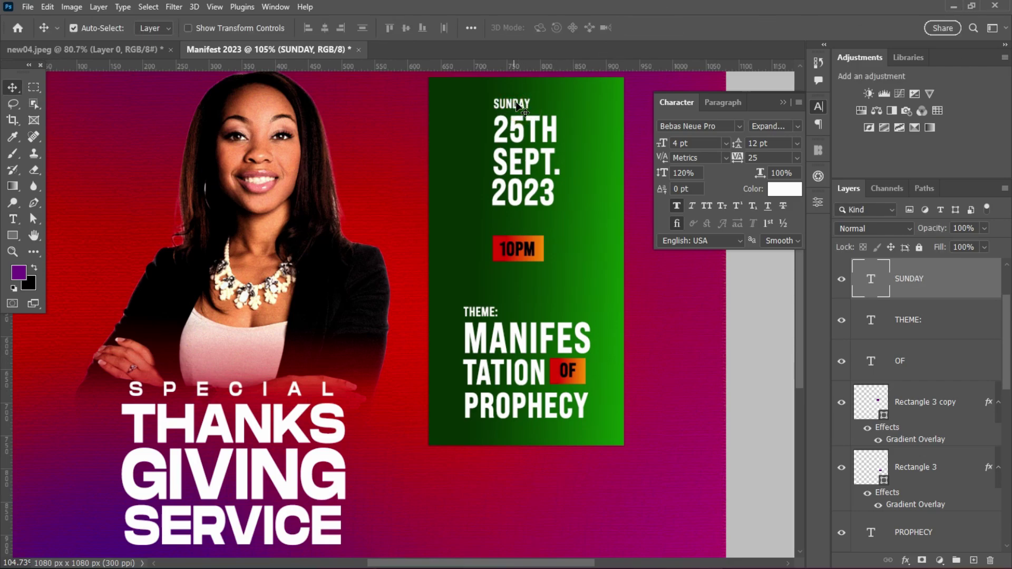
scroll(560, 222, "down", 3)
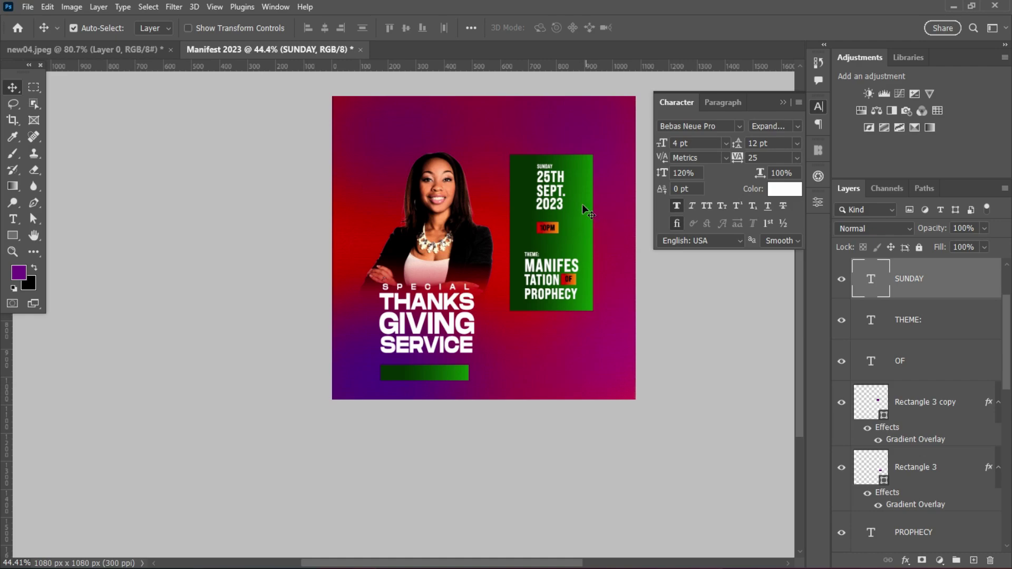
scroll(582, 205, "up", 2)
- Add a PRSENSTS text layer near the top of the poster
left_click(12, 219)
left_click(444, 109)
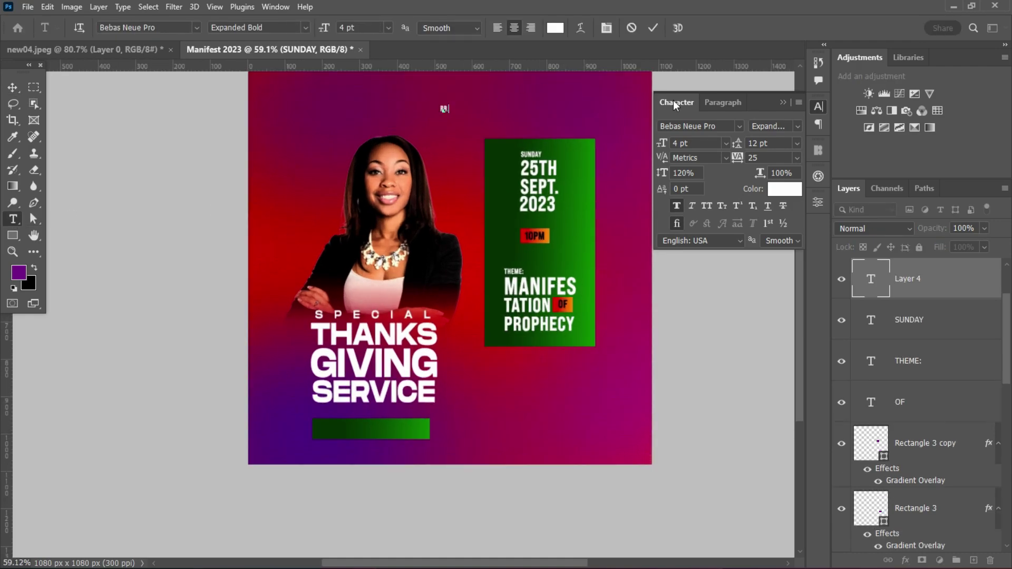
type("PRSENSTS")
key("ctrl+Return")
key("v")
- Set PRSENSTS to 6 pt, widen its tracking to 885, and center it above the panel
left_click(702, 143)
type("9")
key("Return")
type("6")
key("Return")
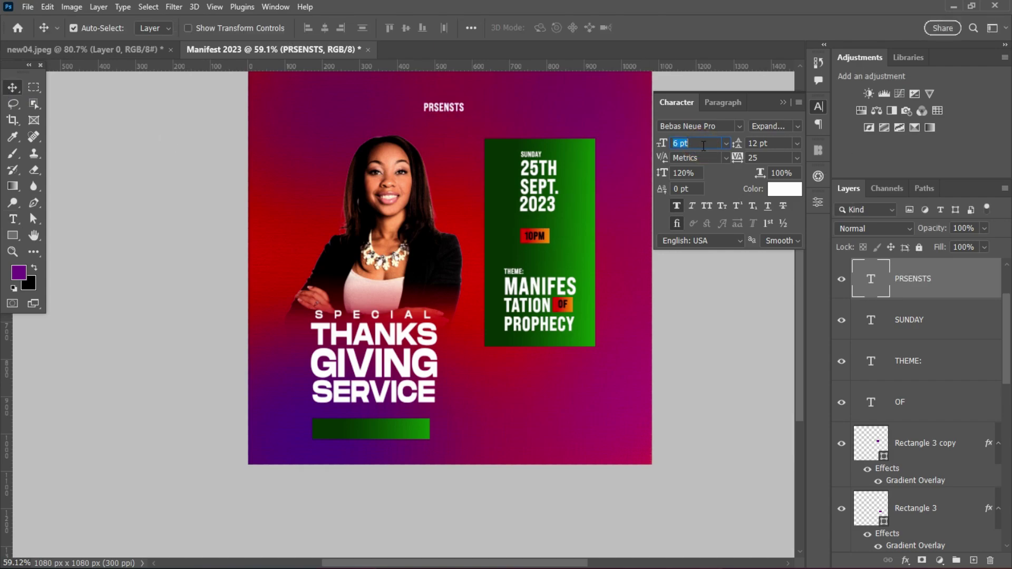
left_click_drag(737, 158, 760, 153)
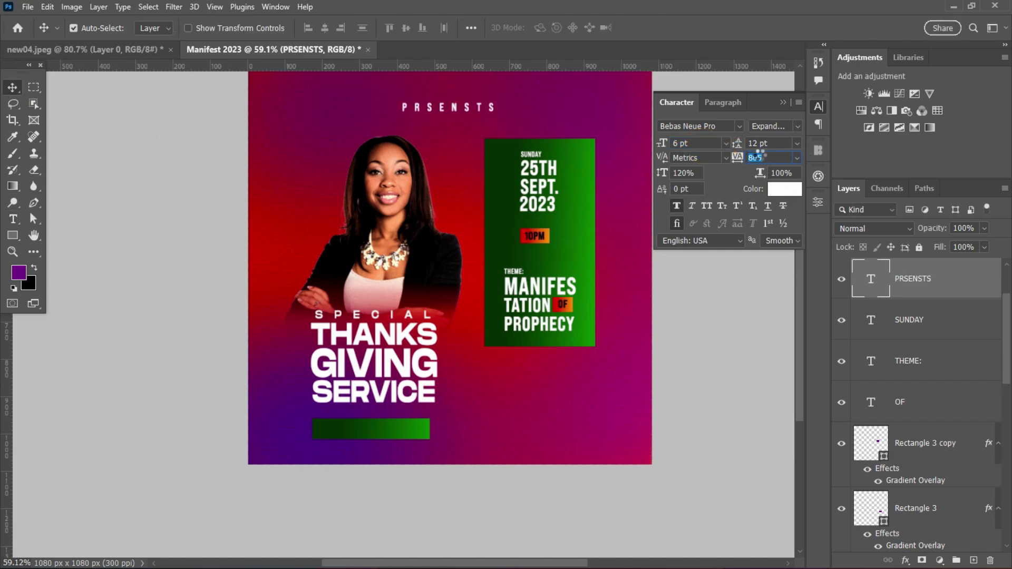
left_click_drag(471, 116, 558, 124)
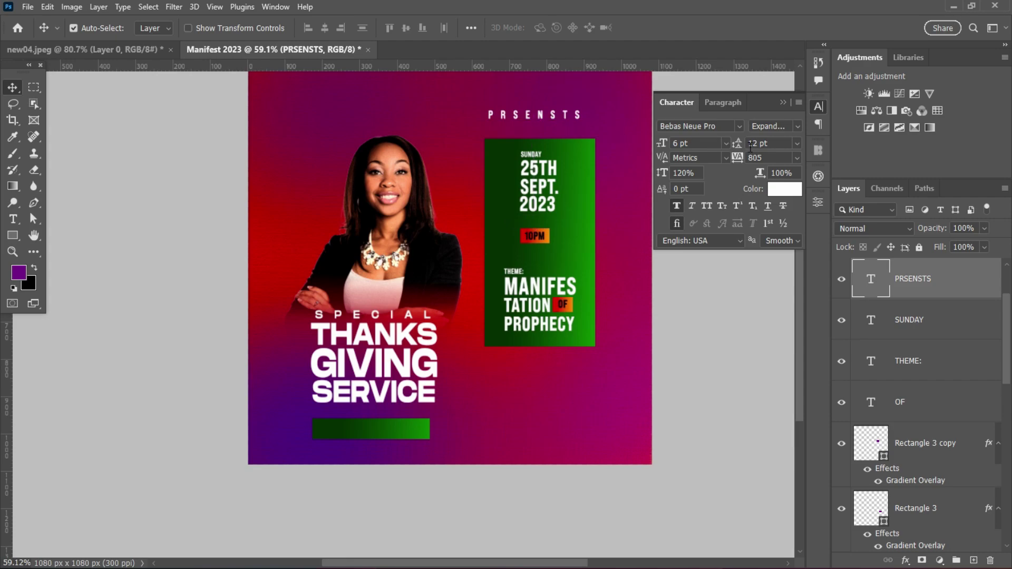
left_click_drag(738, 161, 739, 161)
scroll(553, 242, "down", 3)
scroll(550, 167, "up", 2)
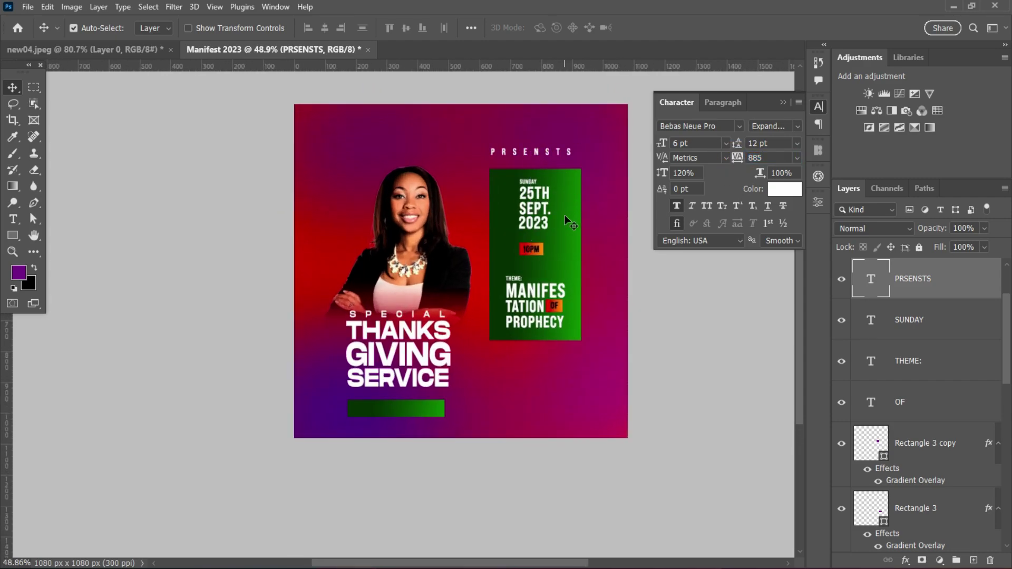
scroll(568, 222, "up", 1)
scroll(504, 364, "up", 2)
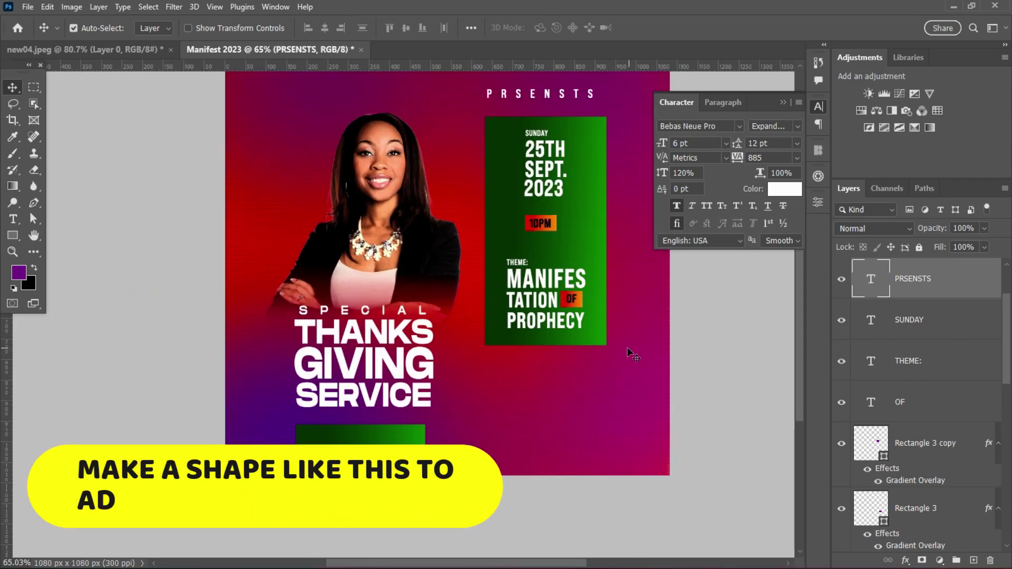
scroll(576, 317, "up", 3)
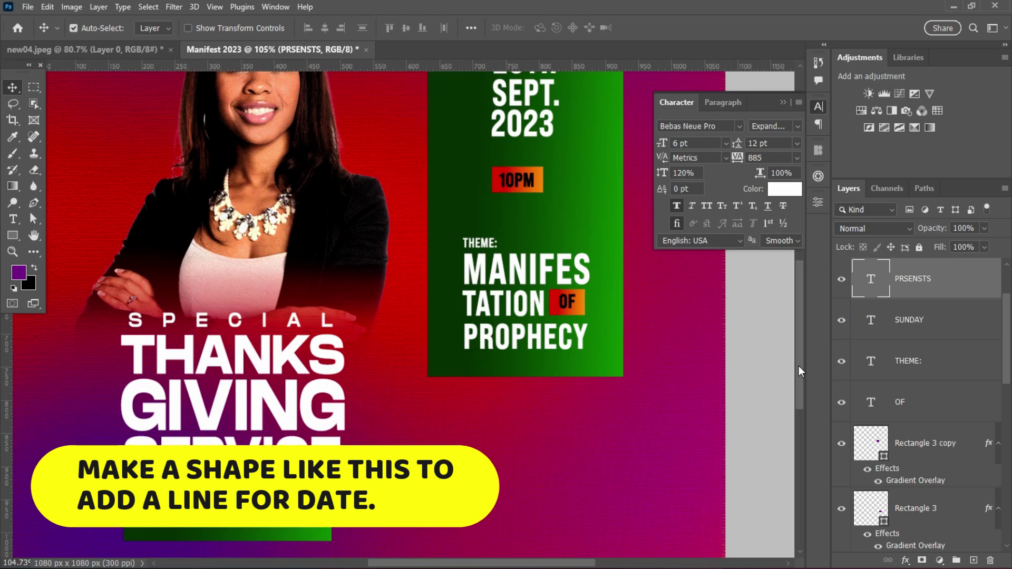
- Draw a tall rectangle from beside SUNDAY down to 10PM, unfilled with a white outline
left_click_drag(415, 168, 452, 299)
left_click(13, 235)
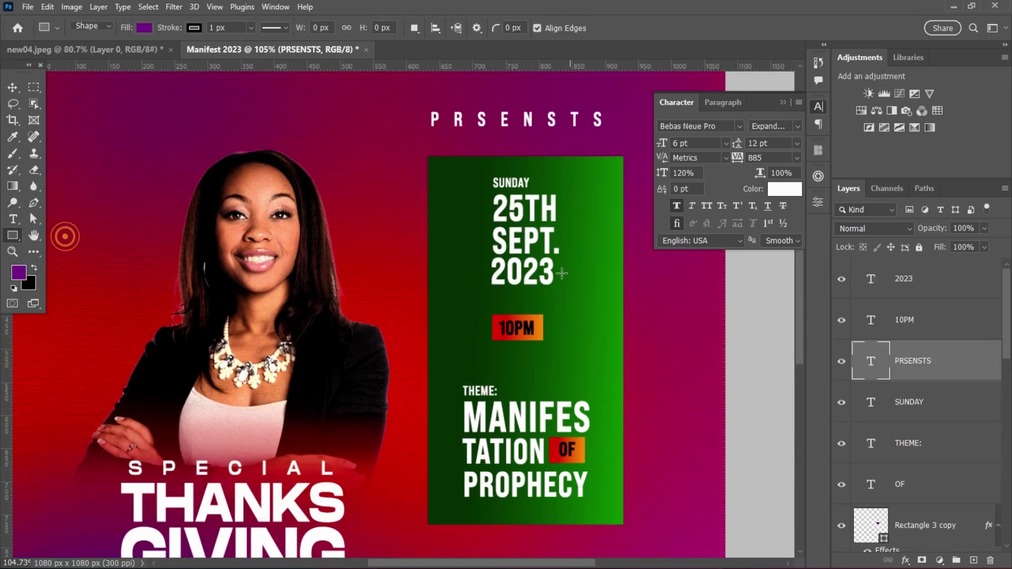
left_click_drag(565, 189, 525, 319)
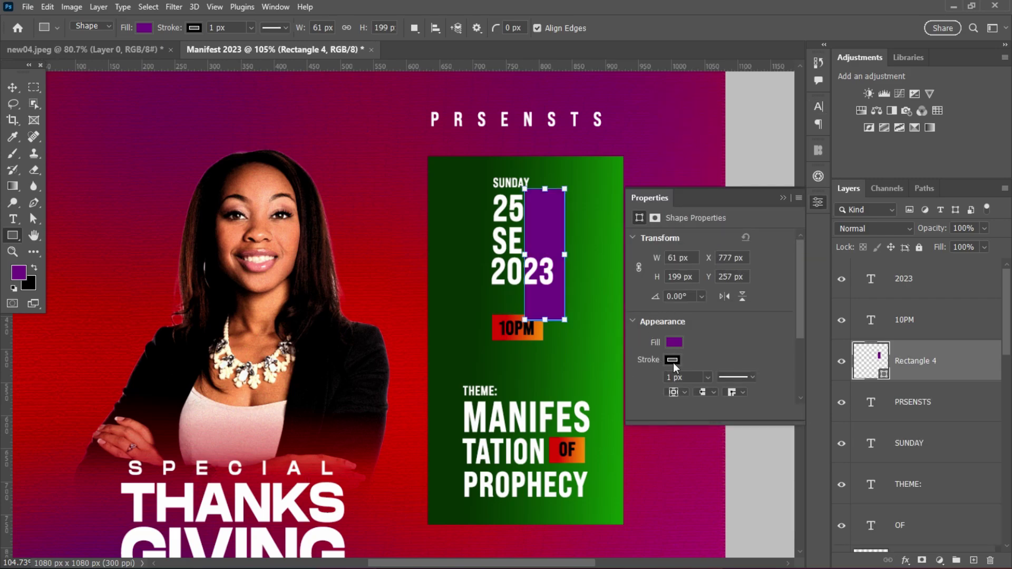
left_click(673, 362)
left_click(646, 347)
left_click(674, 342)
left_click(646, 347)
left_click(668, 360)
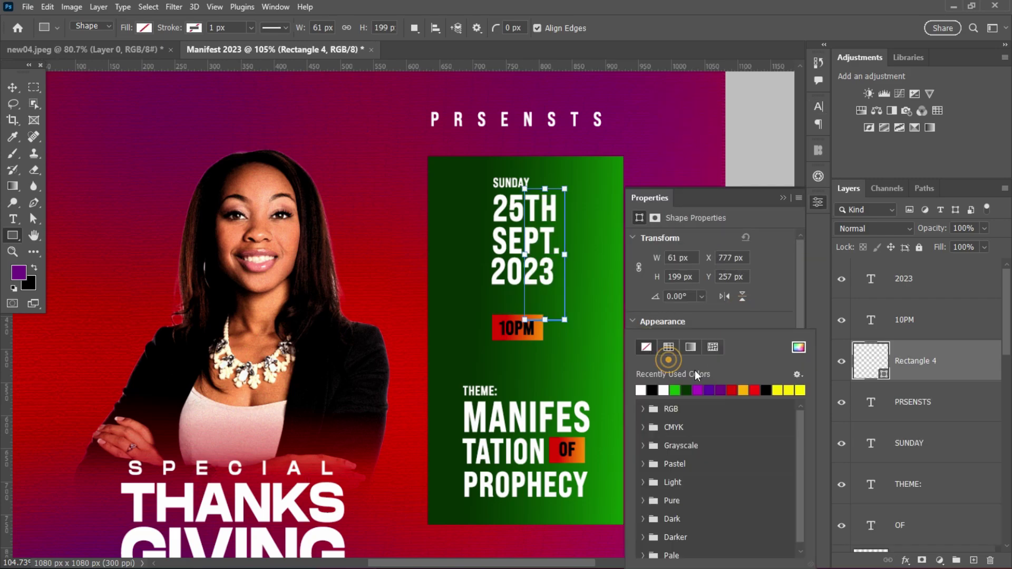
left_click(640, 390)
left_click(749, 345)
- Nudge the frame into place, set its outline to 2 px, and rasterize the layer
left_click(9, 90)
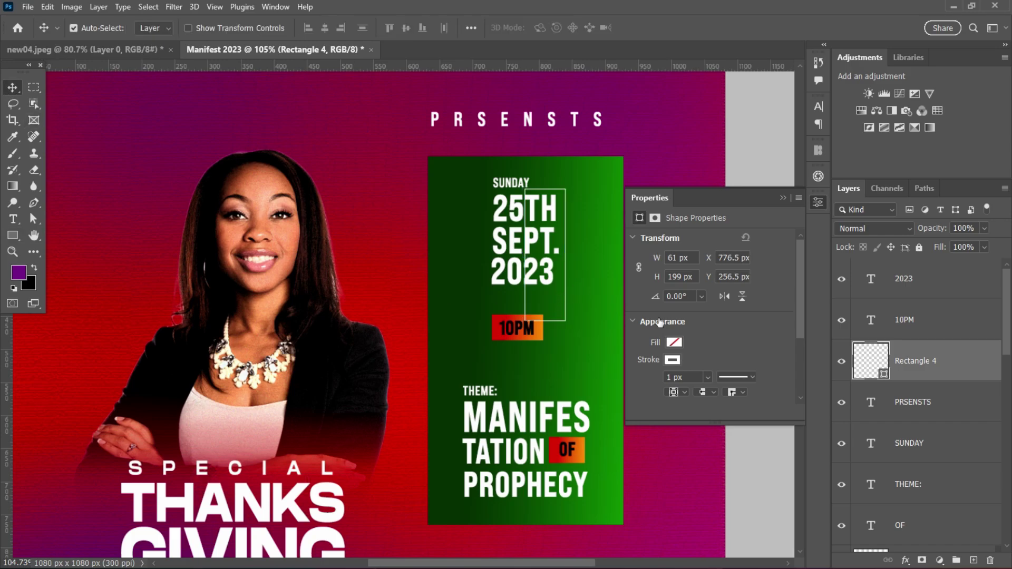
key("Right")
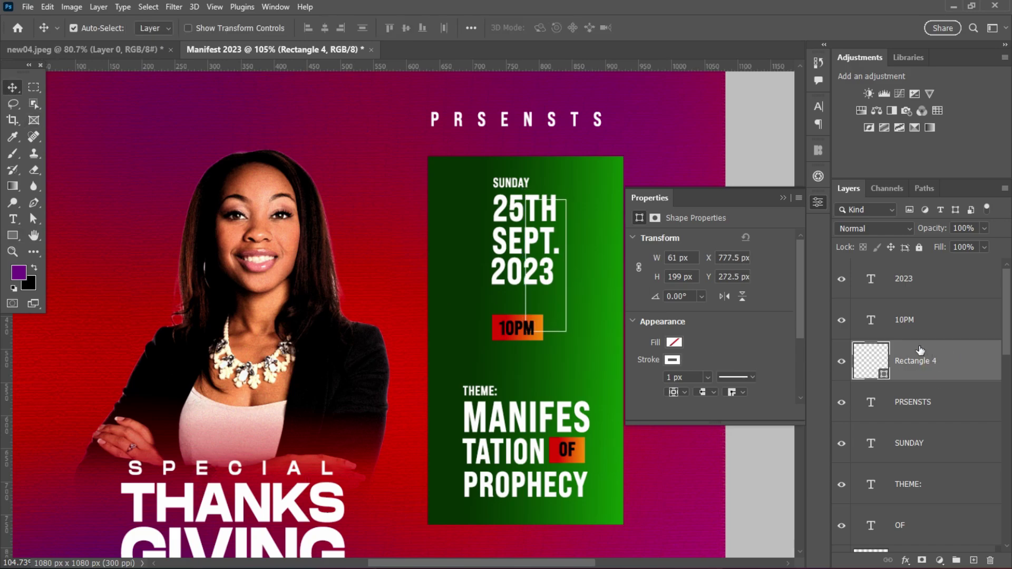
key("Right")
key("Right")
key("Up")
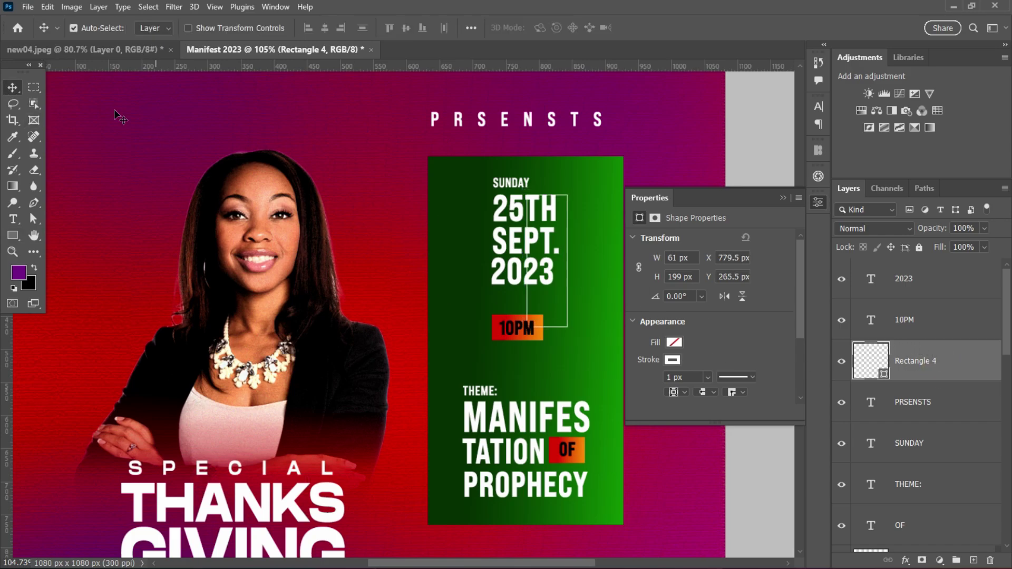
double_click(669, 377)
type("2")
key("Return")
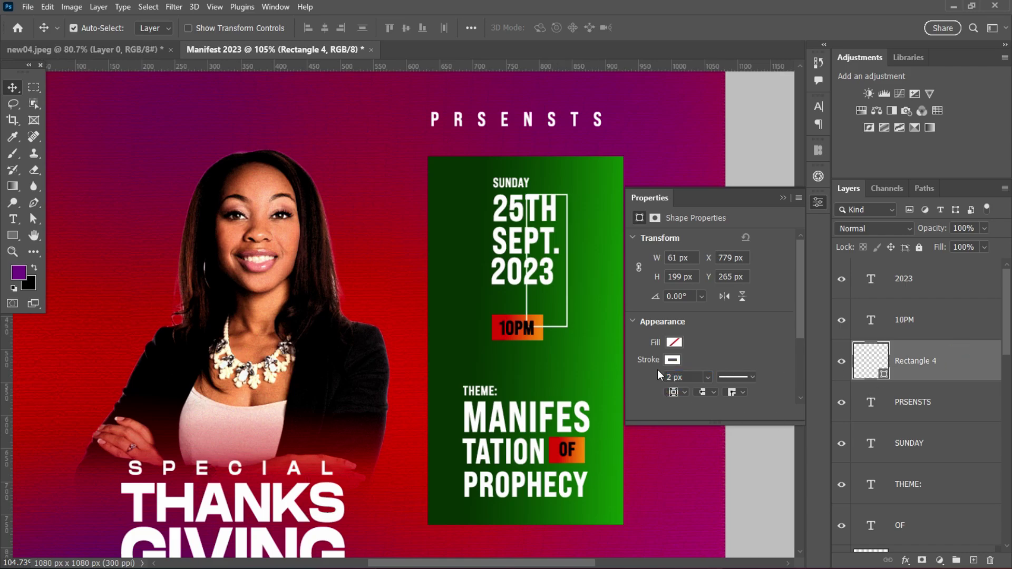
right_click(951, 381)
left_click(837, 227)
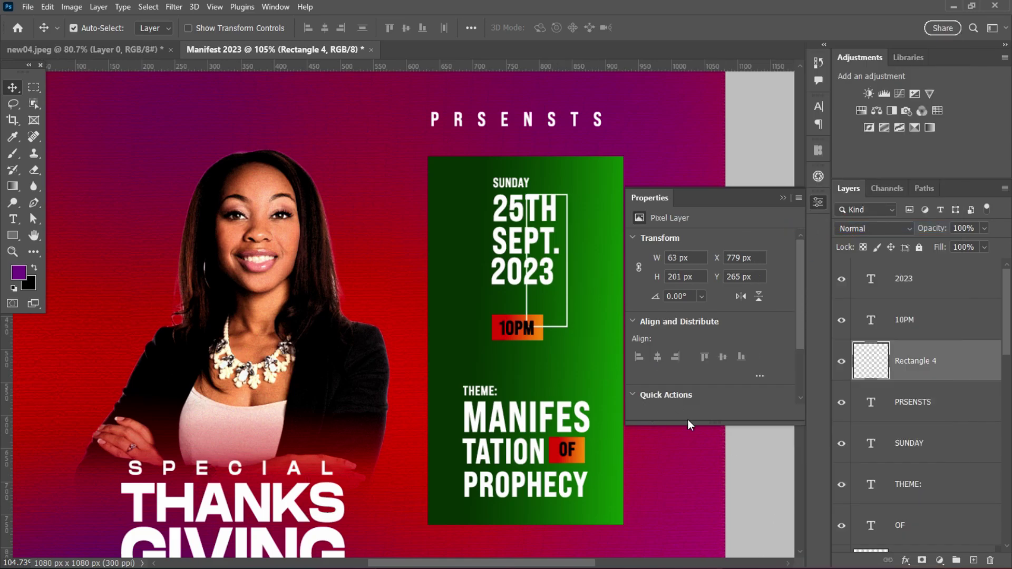
- Select the left part of the white frame with Rectangular Marquee and clear it
scroll(567, 298, "up", 5)
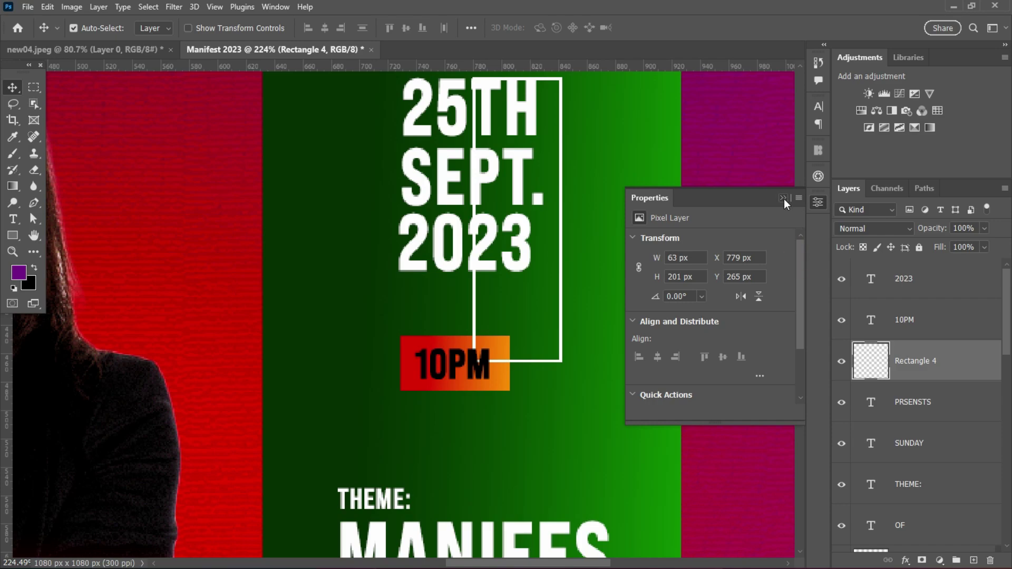
left_click(783, 198)
scroll(799, 274, "up", 3)
scroll(559, 258, "up", 2)
left_click(34, 87)
left_click(100, 84)
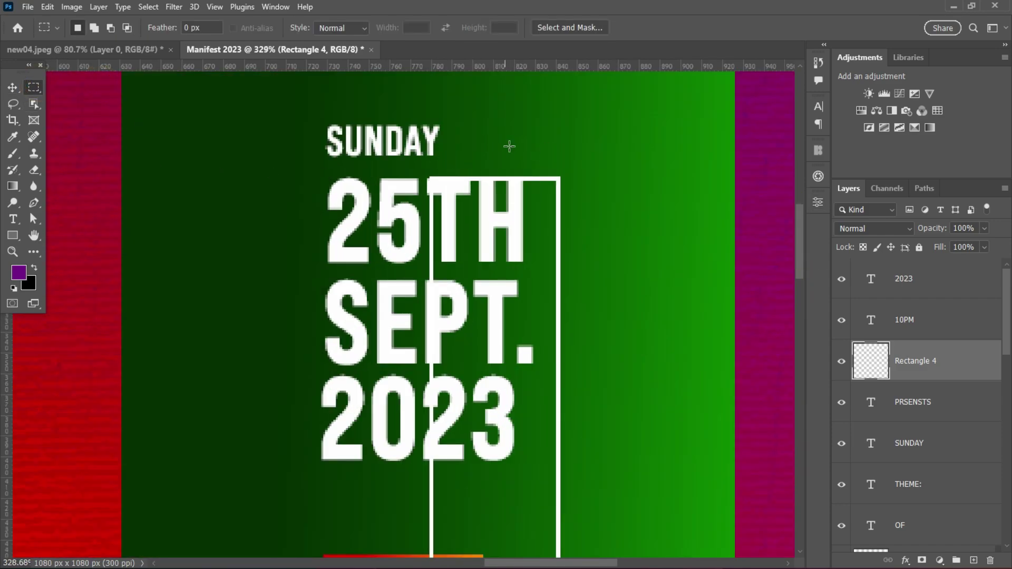
left_click_drag(553, 149, 271, 523)
left_click(47, 7)
left_click(79, 86)
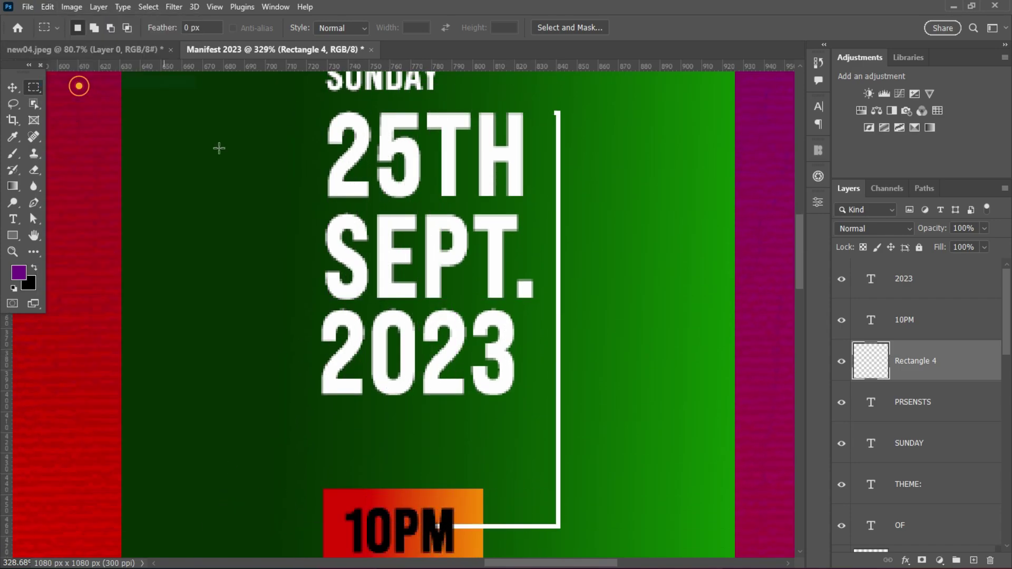
- Clear the line's top stub, move Rectangle 4 behind the 10PM box, and select the line beside the date
scroll(565, 112, "up", 1)
left_click_drag(541, 94, 574, 114)
left_click(47, 7)
left_click(79, 86)
scroll(575, 302, "down", 3)
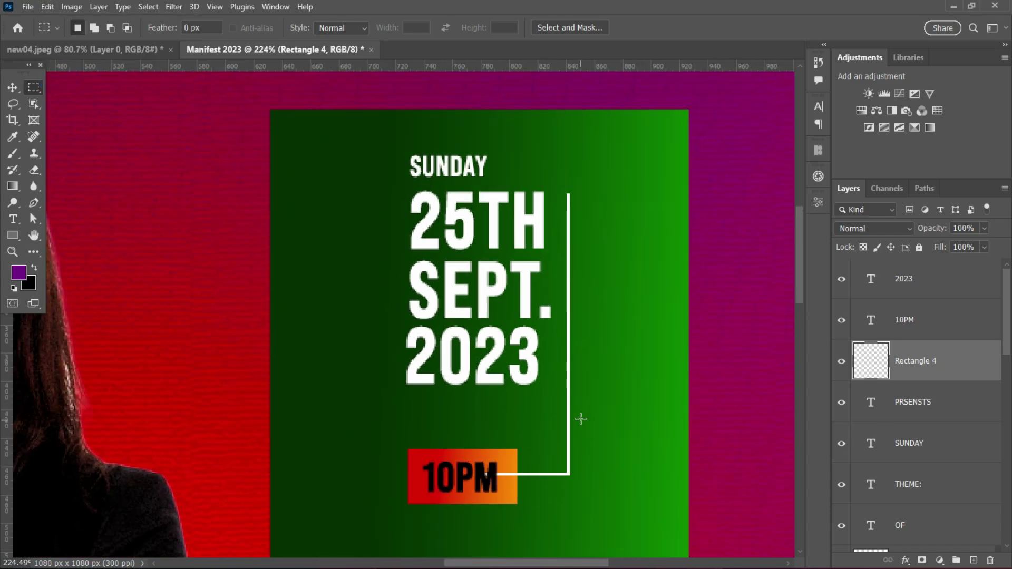
scroll(923, 369, "down", 2)
left_click_drag(961, 271, 904, 520)
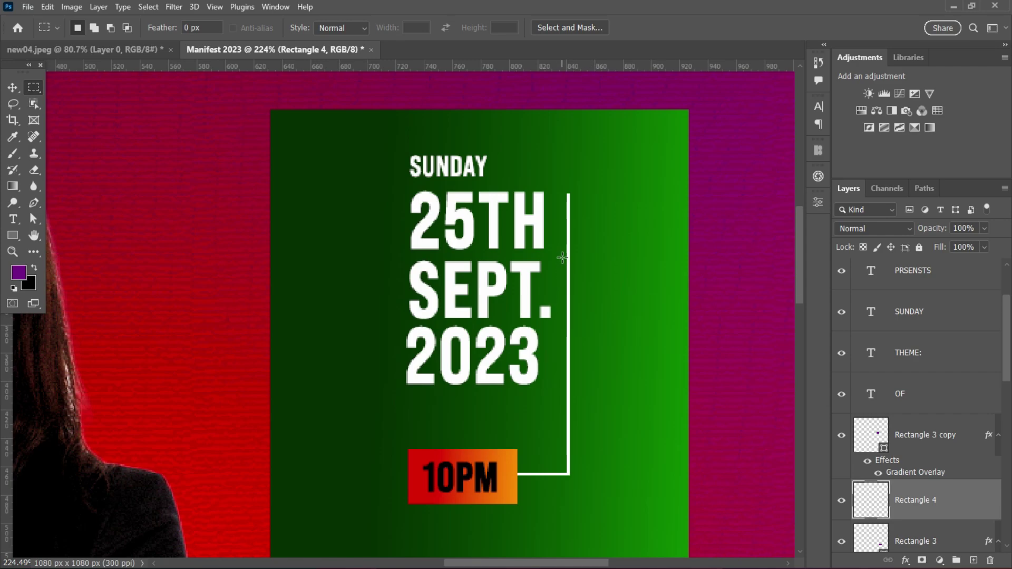
left_click_drag(563, 258, 590, 389)
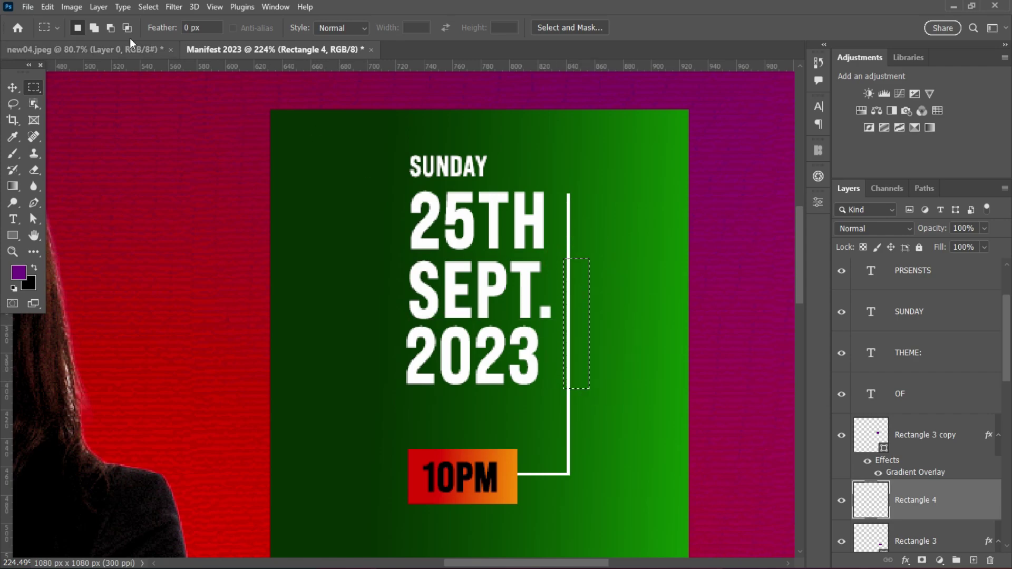
- Cut the selected section out of the white line to leave a gap
left_click(72, 7)
left_click(74, 77)
scroll(668, 352, "down", 3)
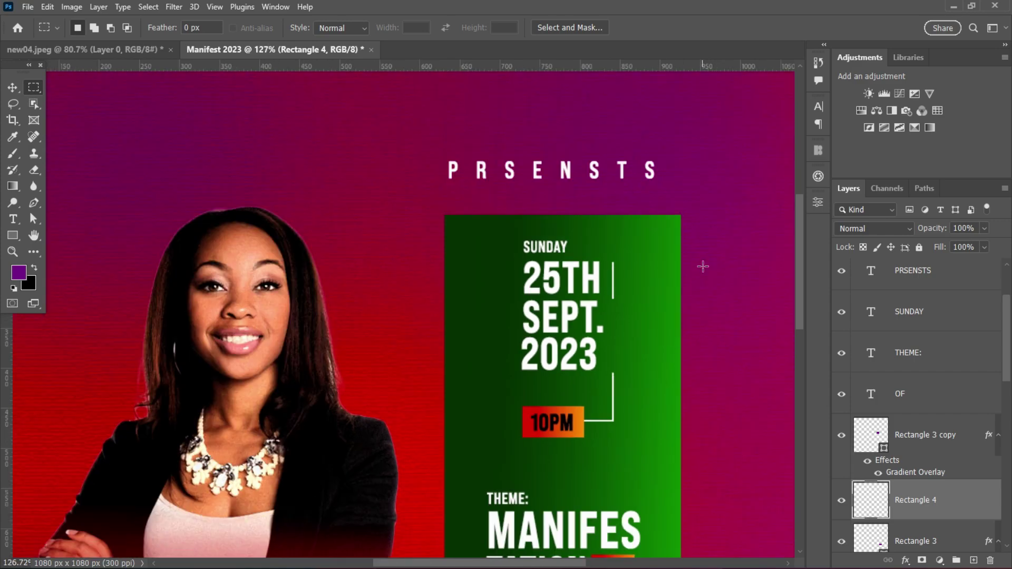
- Add a DATE text layer beside the panel at 4 pt
left_click(22, 219)
left_click(647, 339)
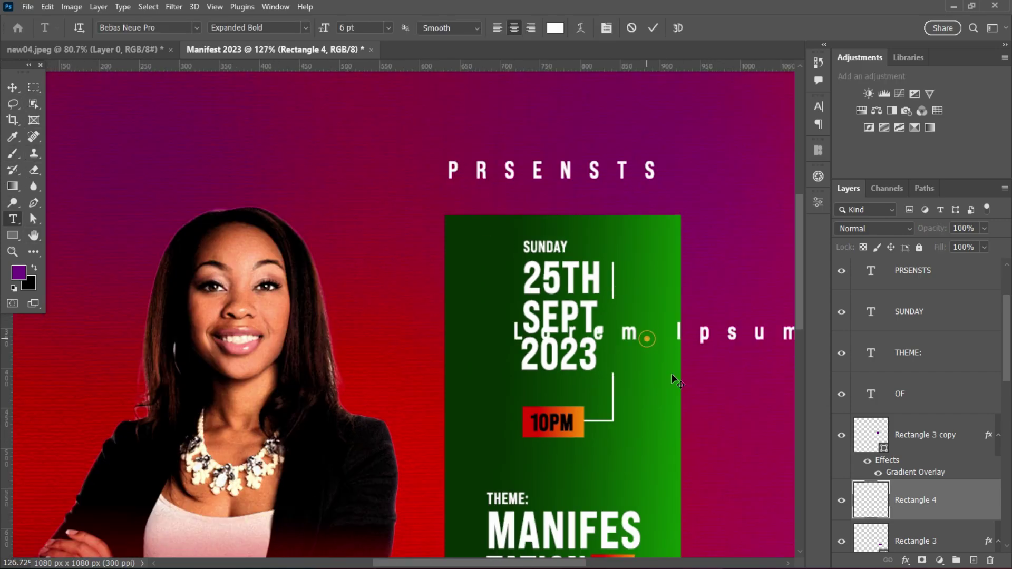
type("DATE")
left_click(13, 87)
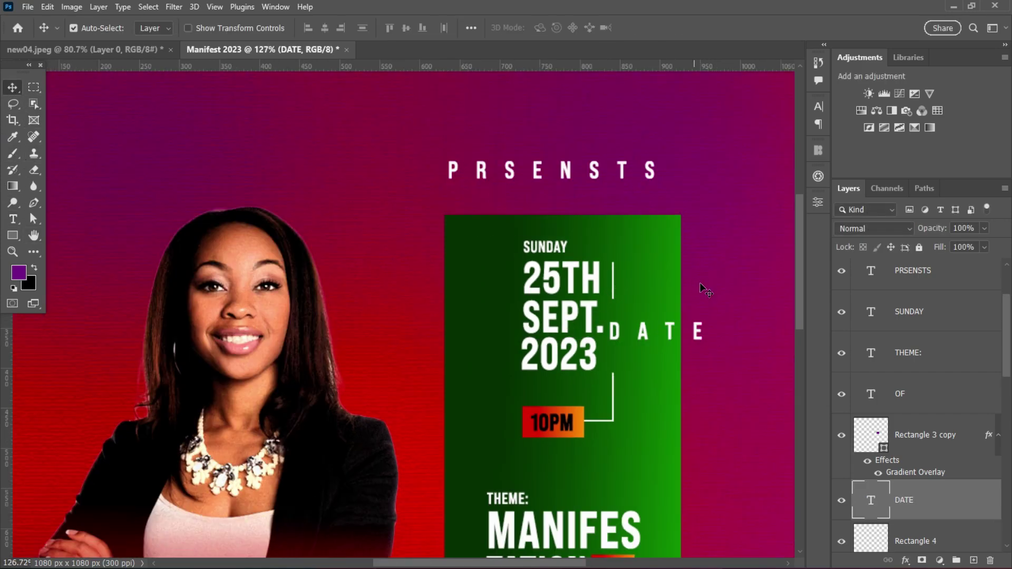
left_click(818, 107)
left_click(705, 143)
type("4")
key("Return")
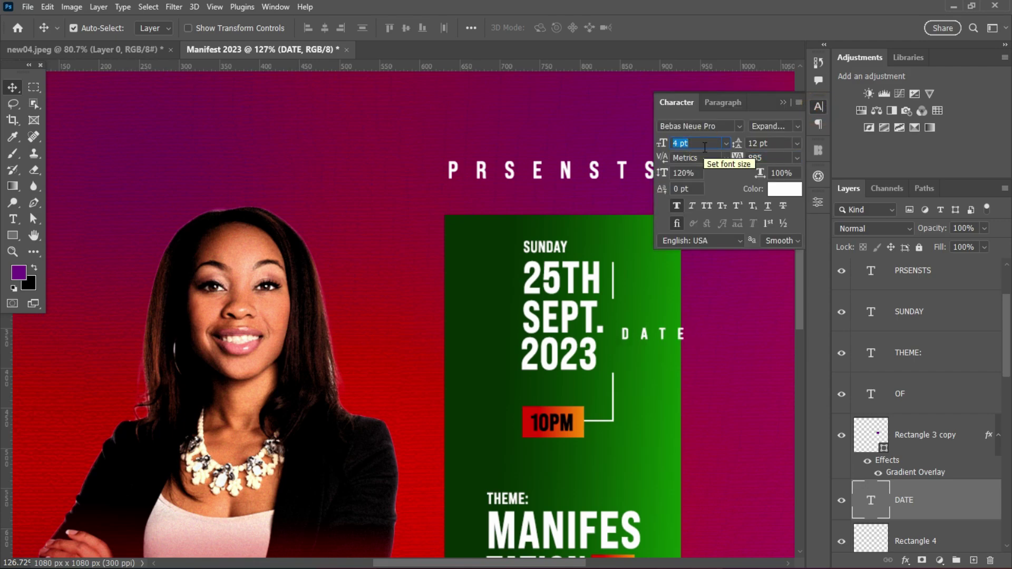
- Rotate DATE -90° and position it vertically in the gap beside 2023
left_click_drag(682, 334, 648, 257)
key("ctrl+t")
left_click_drag(639, 364, 613, 347)
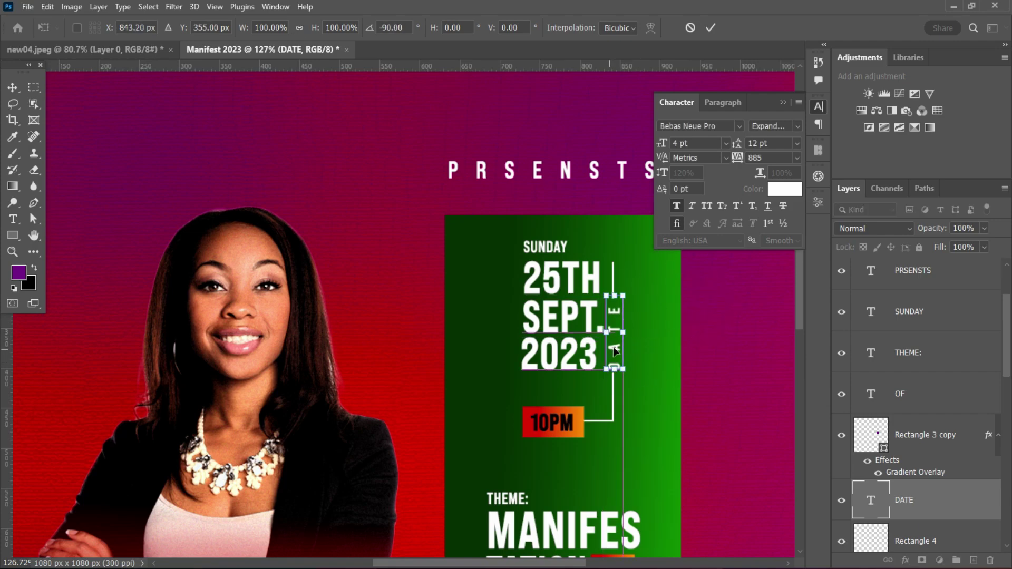
left_click(709, 28)
left_click_drag(738, 157, 725, 155)
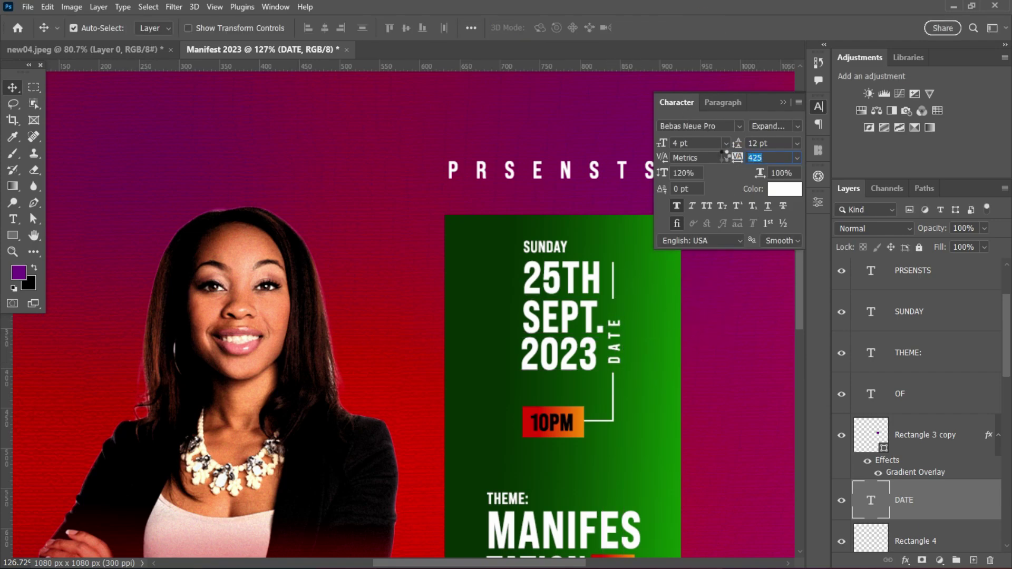
left_click_drag(615, 351, 613, 337)
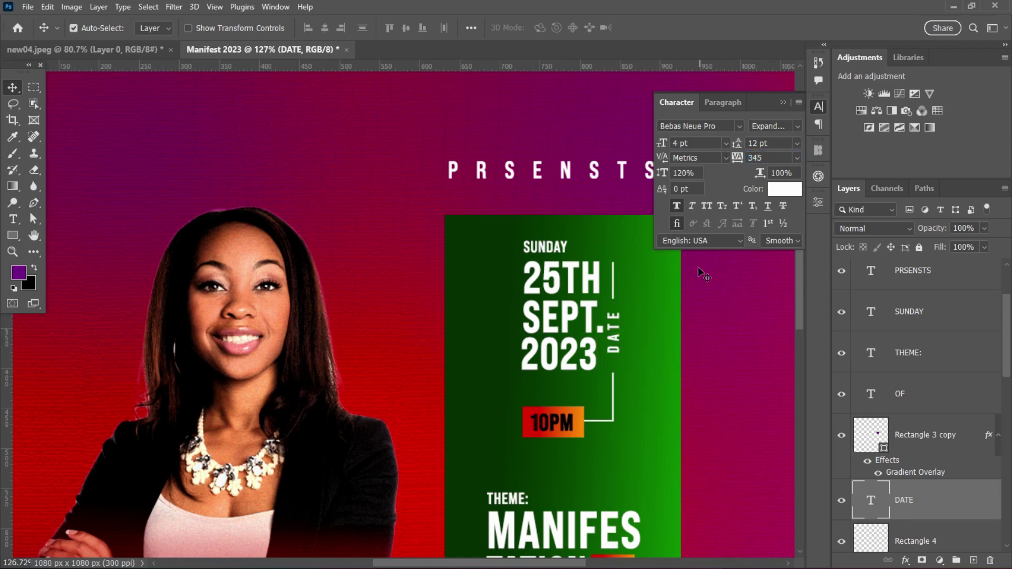
- Set the DATE label to 3 pt with letter spacing 845
scroll(661, 378, "down", 5)
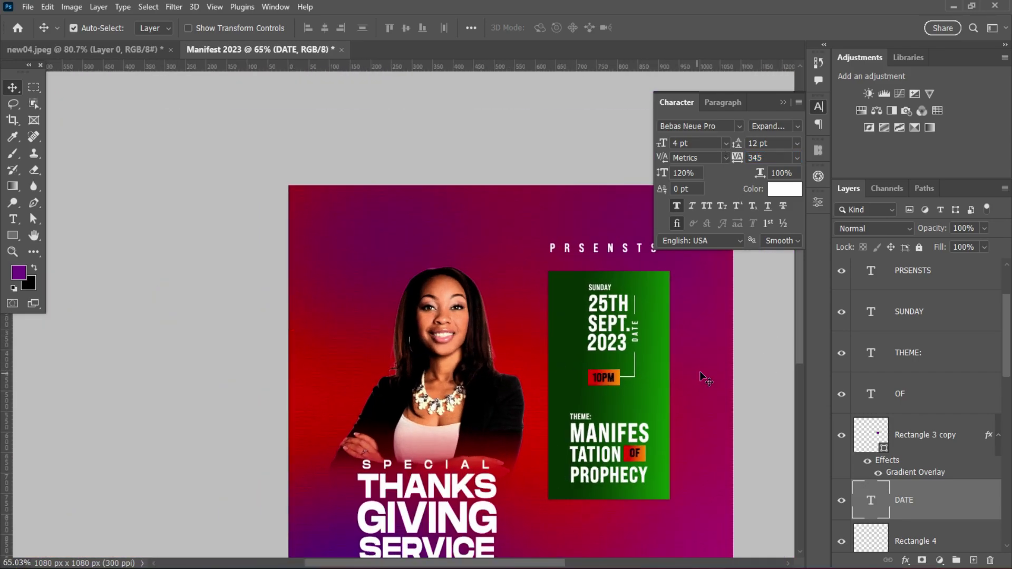
scroll(696, 374, "up", 4)
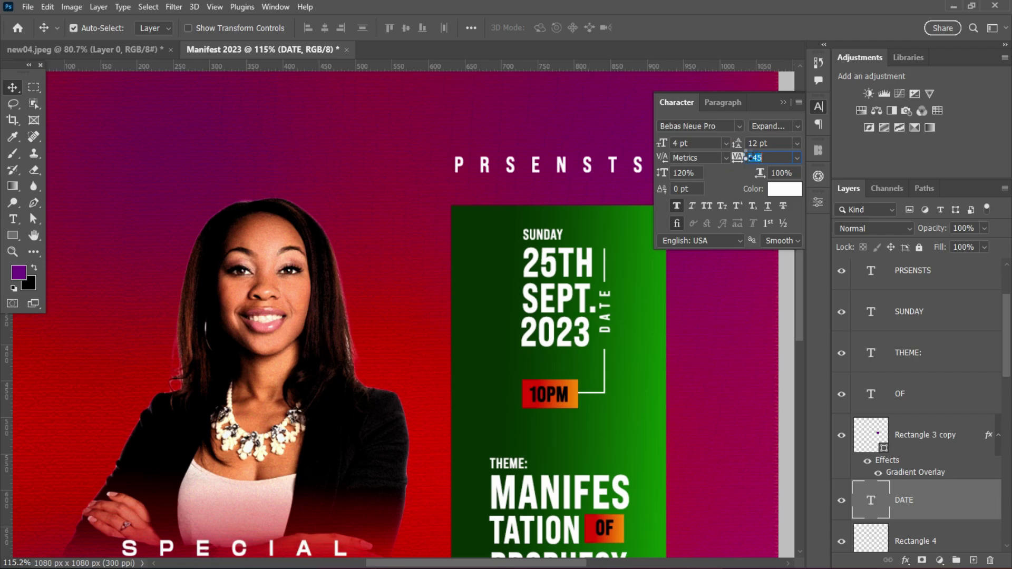
type("3")
key("Return")
left_click(759, 157)
type("845")
key("Return")
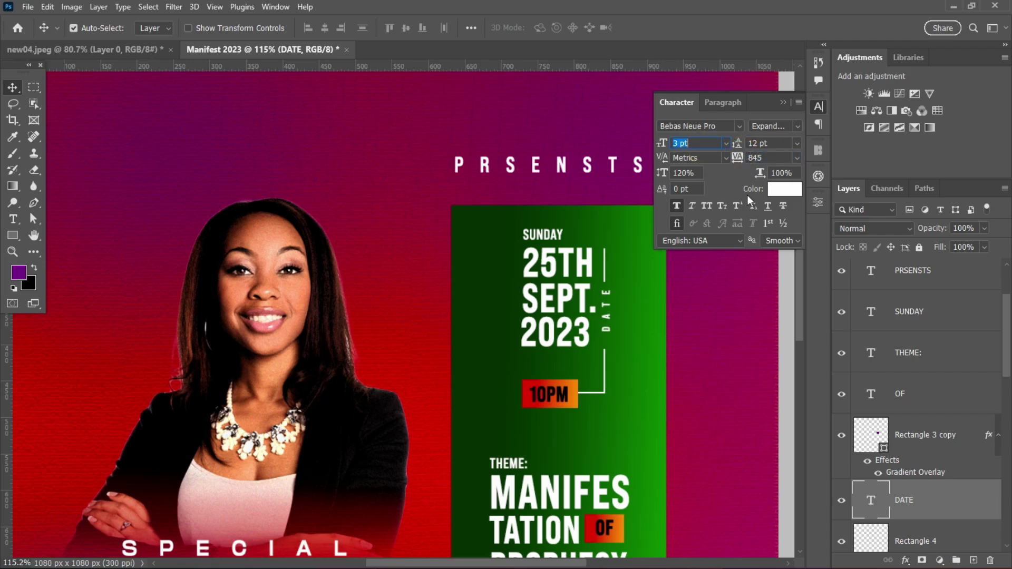
left_click(605, 316)
- Set THEME: letter spacing to 100 and nudge it into position
scroll(637, 302, "down", 3)
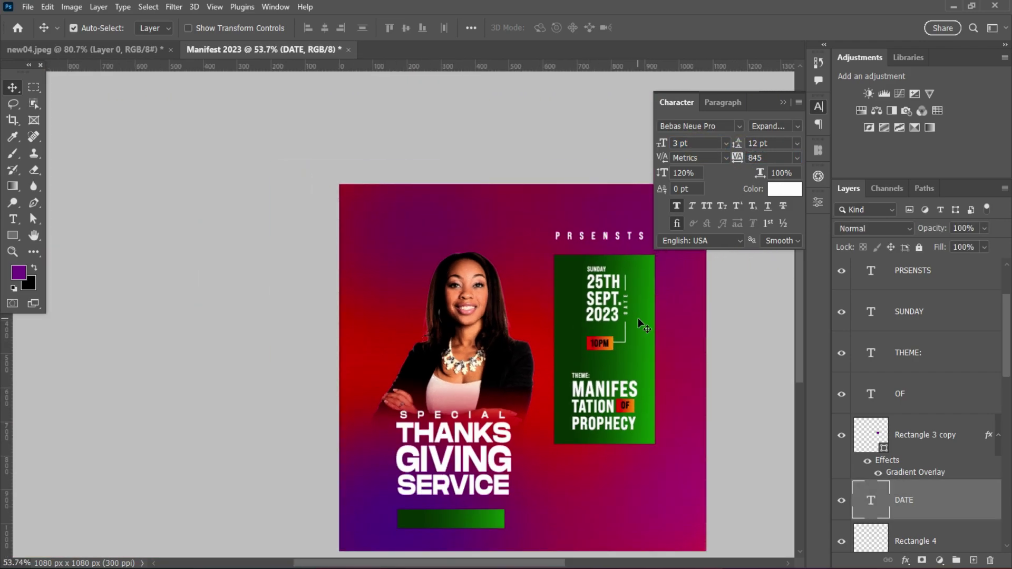
scroll(563, 408, "up", 3)
left_click(563, 409)
left_click(797, 158)
left_click(768, 311)
left_click_drag(545, 404, 543, 404)
- Set the SUNDAY text's letter spacing to 75
left_click(580, 174)
left_click(797, 157)
left_click(759, 300)
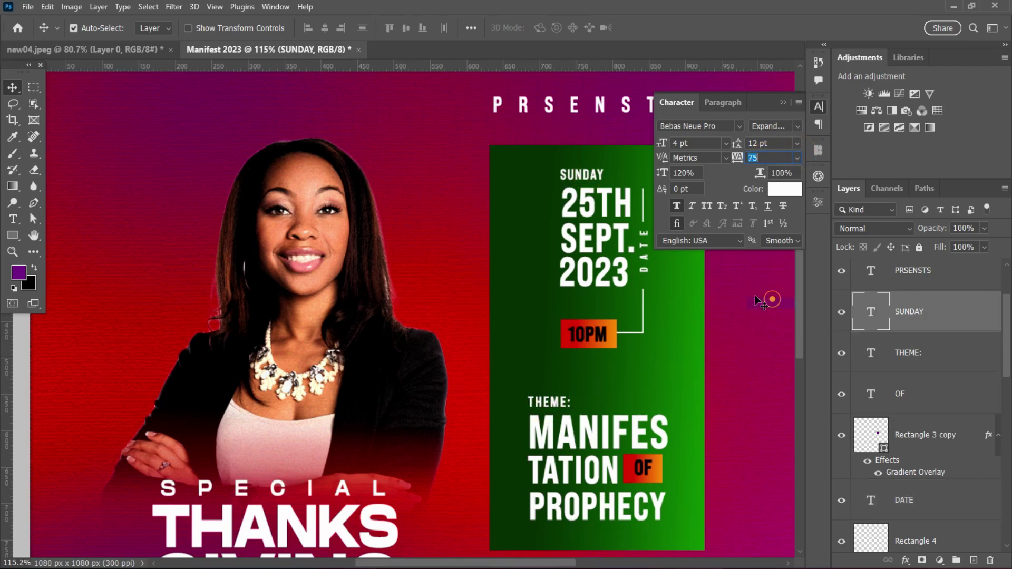
scroll(644, 337, "down", 3)
left_click(818, 106)
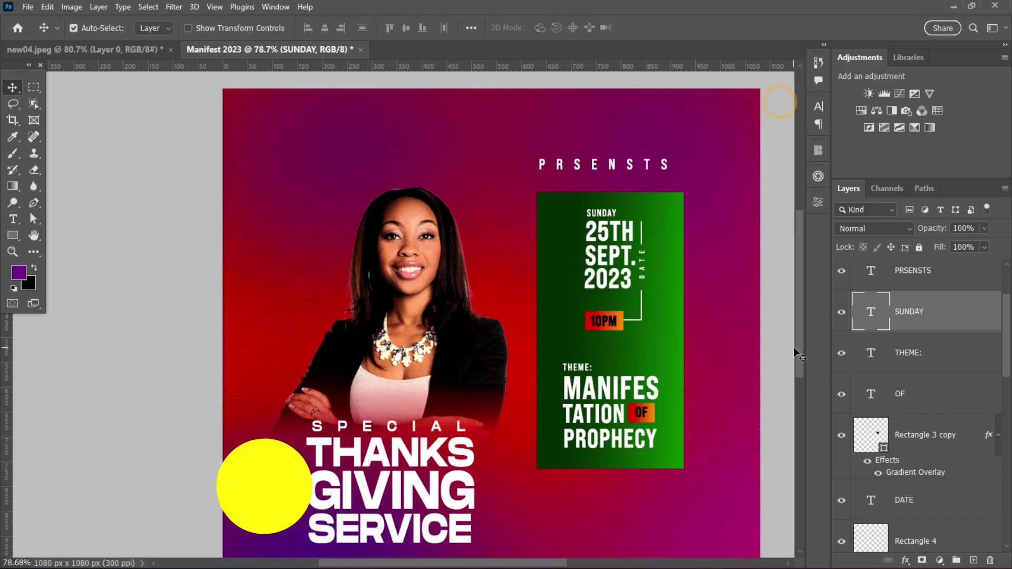
scroll(791, 400, "down", 3)
- Draw a rectangle below the green panel with no fill, white outline and 48 px corners
left_click(12, 236)
left_click_drag(534, 397, 686, 471)
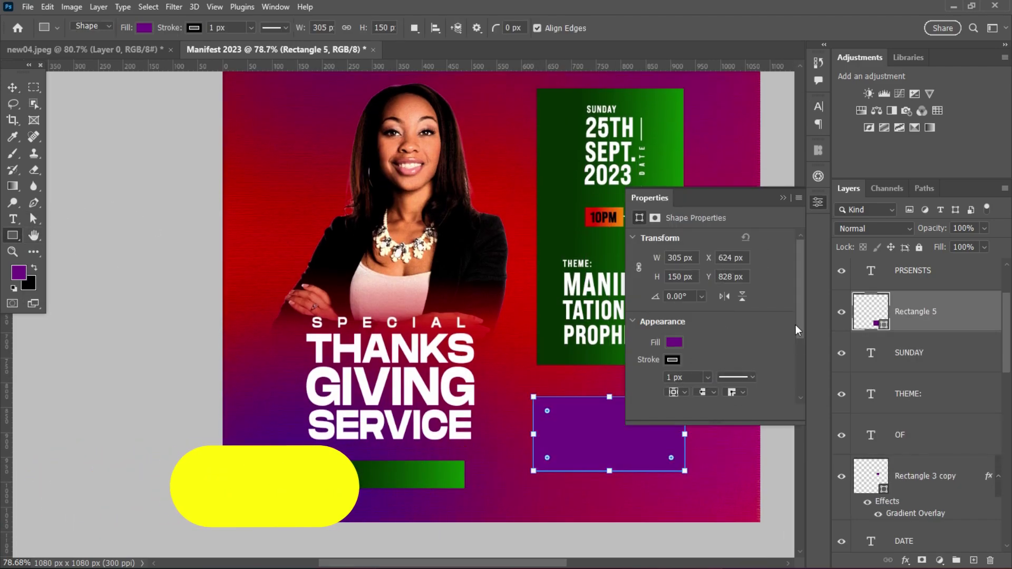
scroll(795, 325, "down", 3)
left_click_drag(742, 314, 770, 315)
left_click(675, 245)
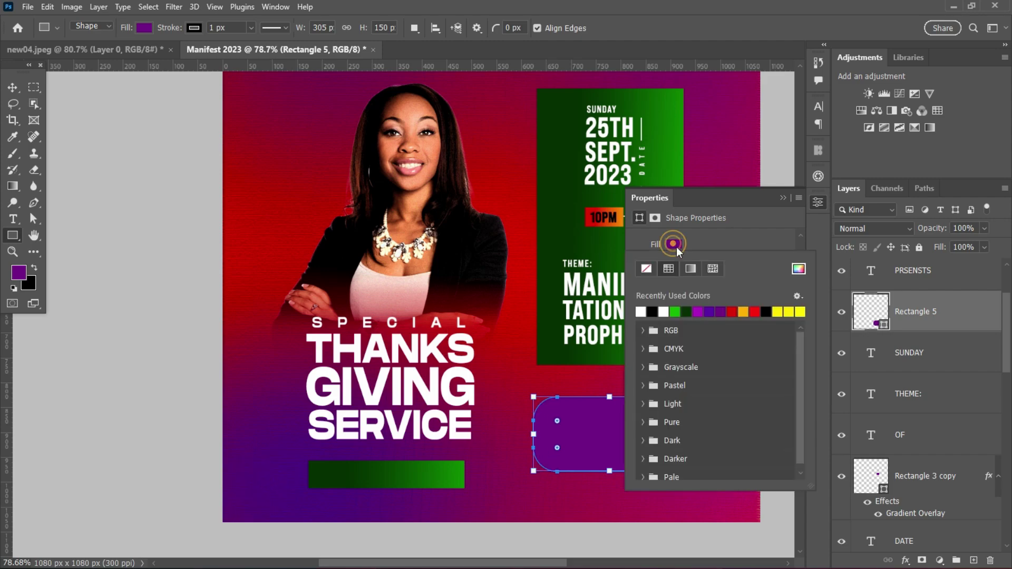
left_click(640, 269)
left_click(663, 330)
key("Return")
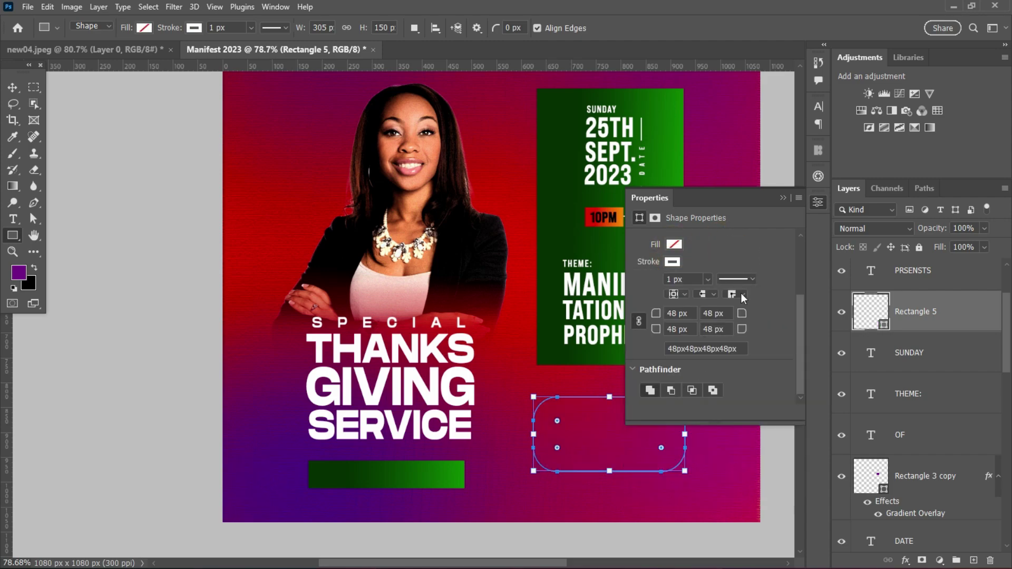
- Round the outlined rectangle's corners fully into a pill shape
key("v")
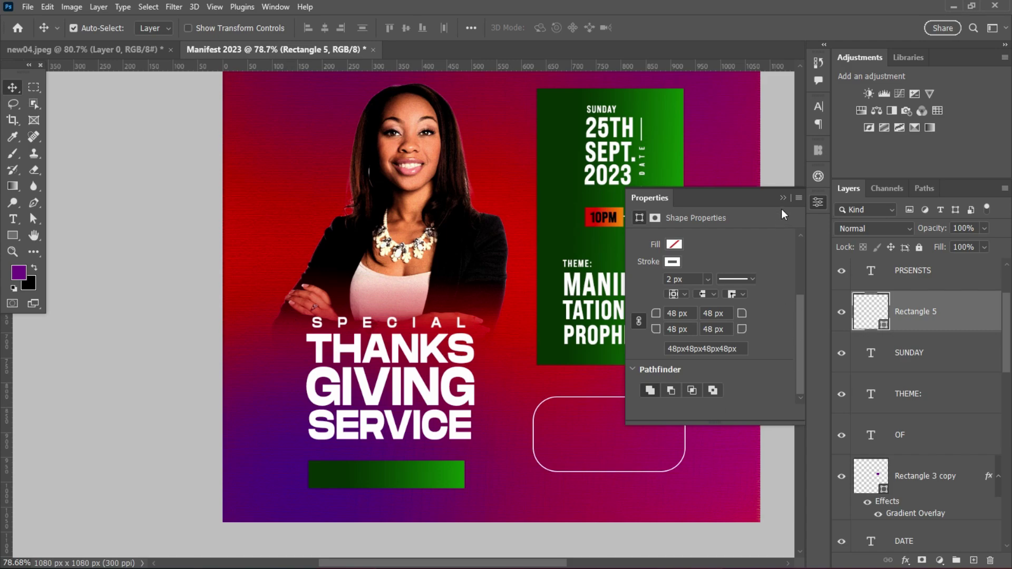
left_click(783, 198)
scroll(731, 353, "down", 2)
left_click(604, 400)
scroll(711, 380, "down", 6)
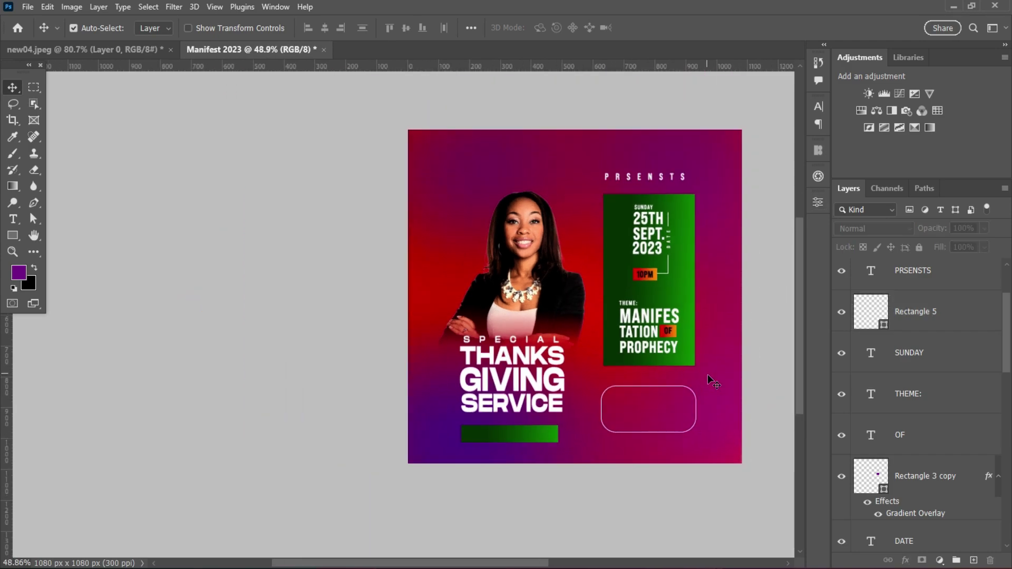
left_click(819, 202)
scroll(796, 365, "down", 4)
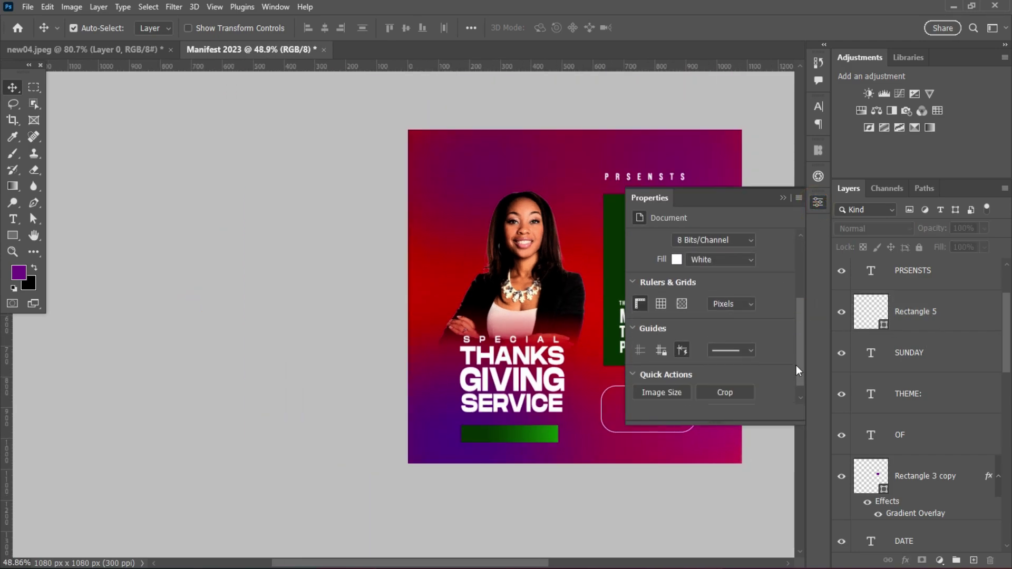
left_click(666, 429)
left_click(957, 327)
left_click_drag(802, 328, 805, 393)
left_click(717, 313)
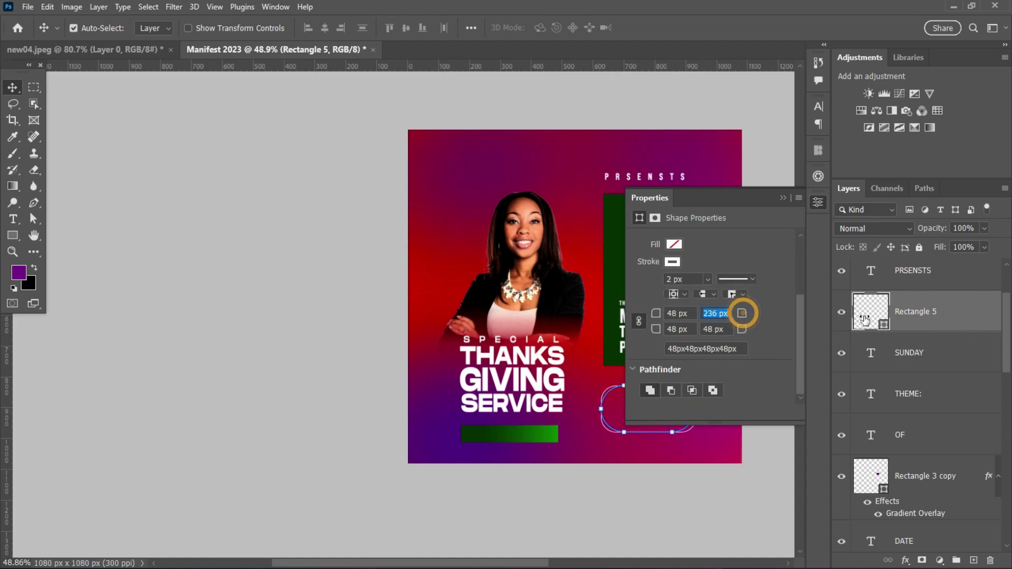
- Squash the pill shape shorter with Ctrl+T
left_click(783, 199)
left_click(972, 311)
key("ctrl+t")
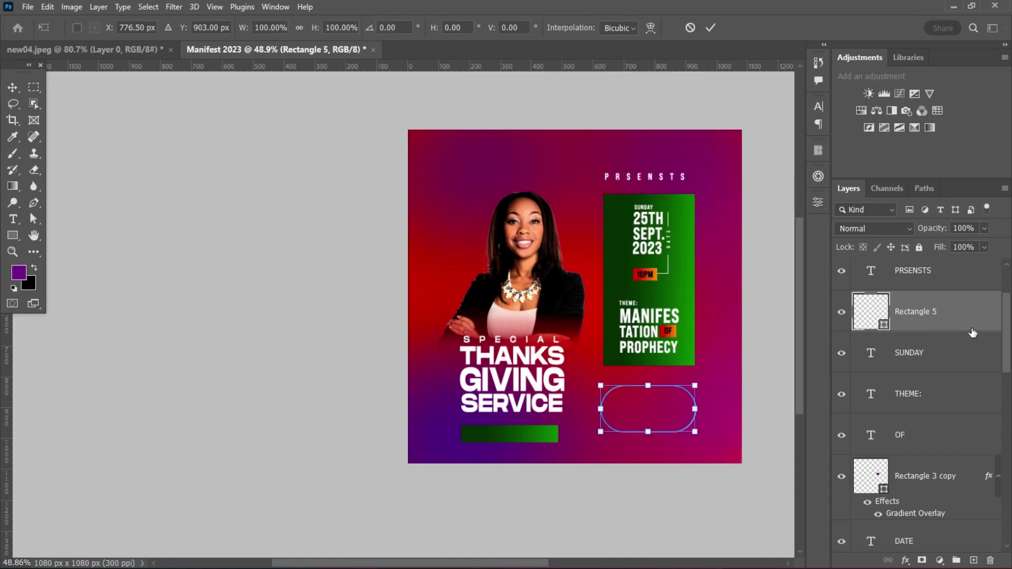
left_click_drag(648, 431, 648, 420)
left_click(711, 28)
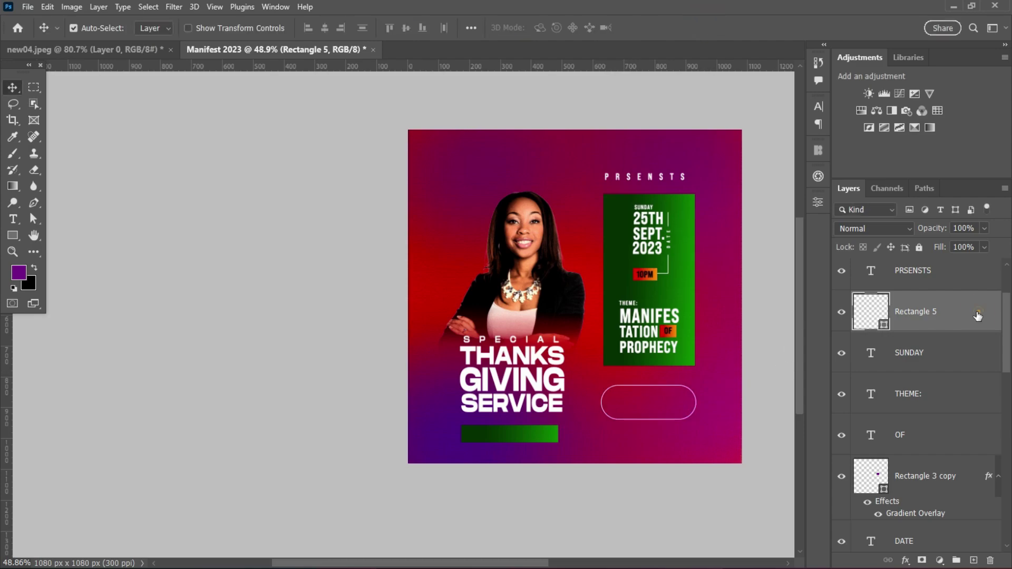
scroll(759, 381, "up", 2)
- Type the two-line venue address as a new text layer below the badge
key("t")
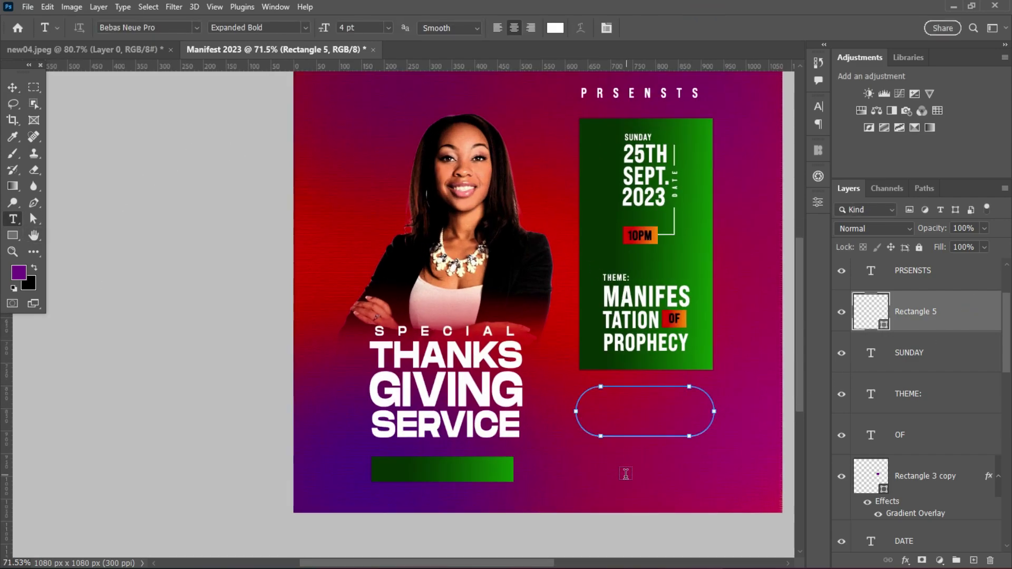
left_click(624, 474)
key("BackSpace")
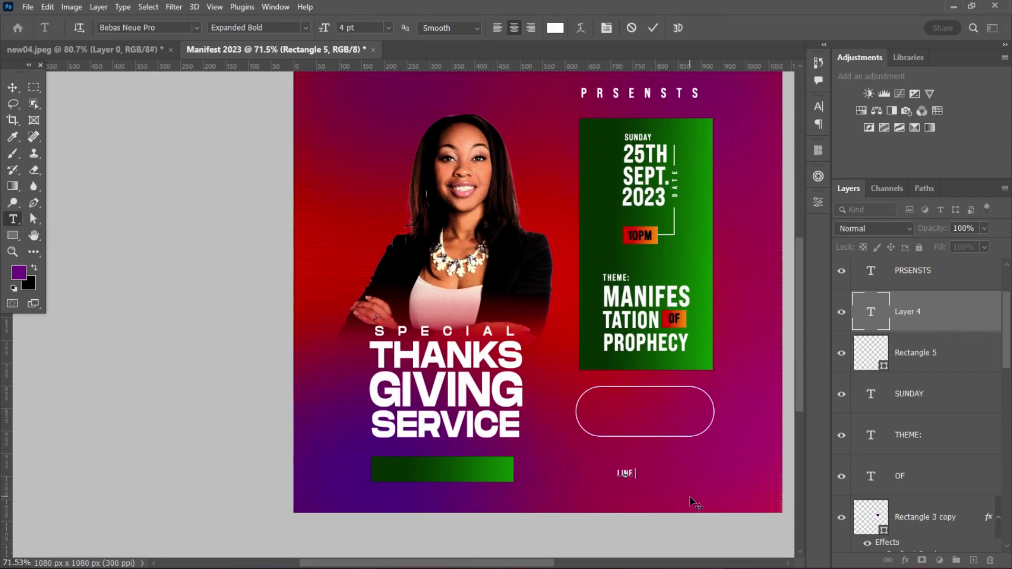
key("Return")
type("CLOSE")
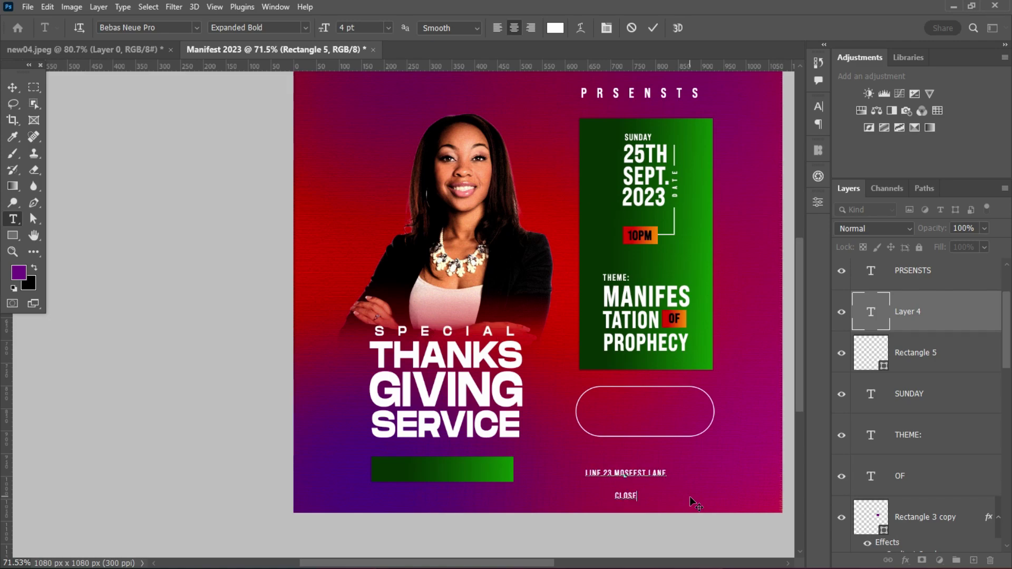
type(" TO GOVERNMENT")
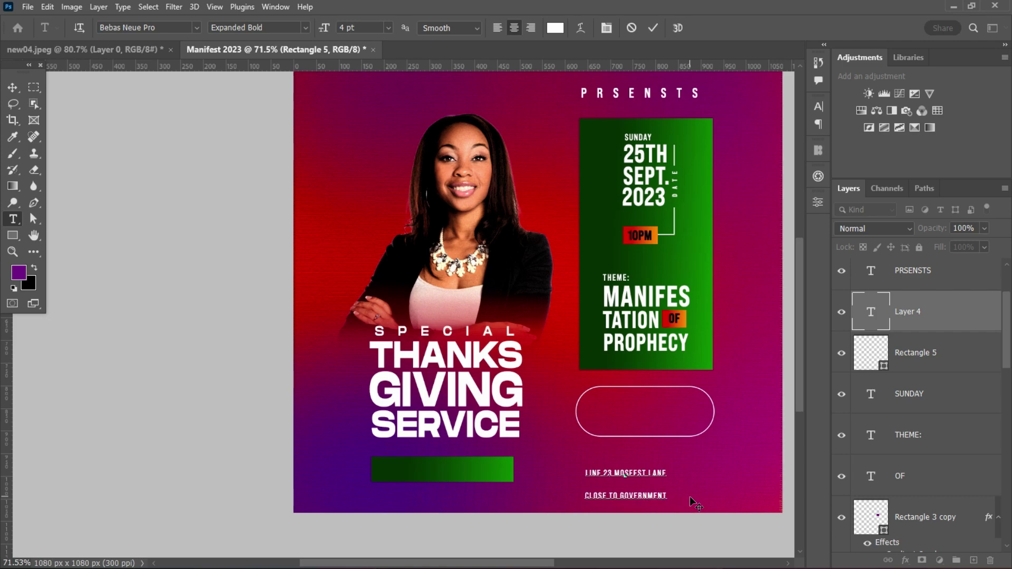
type(".")
left_click(652, 28)
- Set the address to 5 pt with Auto leading and move it inside the pill
left_click(818, 107)
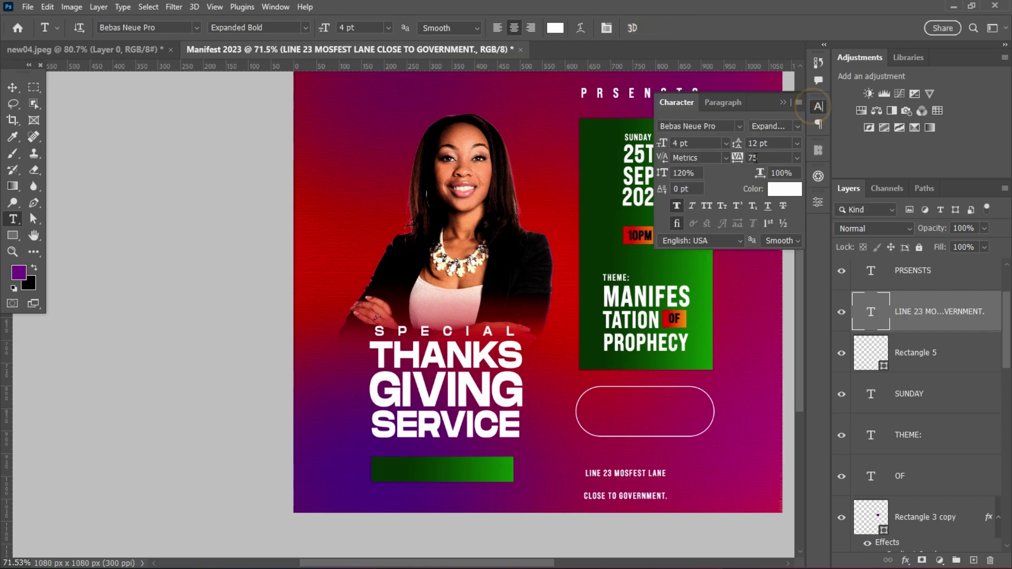
left_click(696, 143)
type("5")
key("Return")
left_click(798, 143)
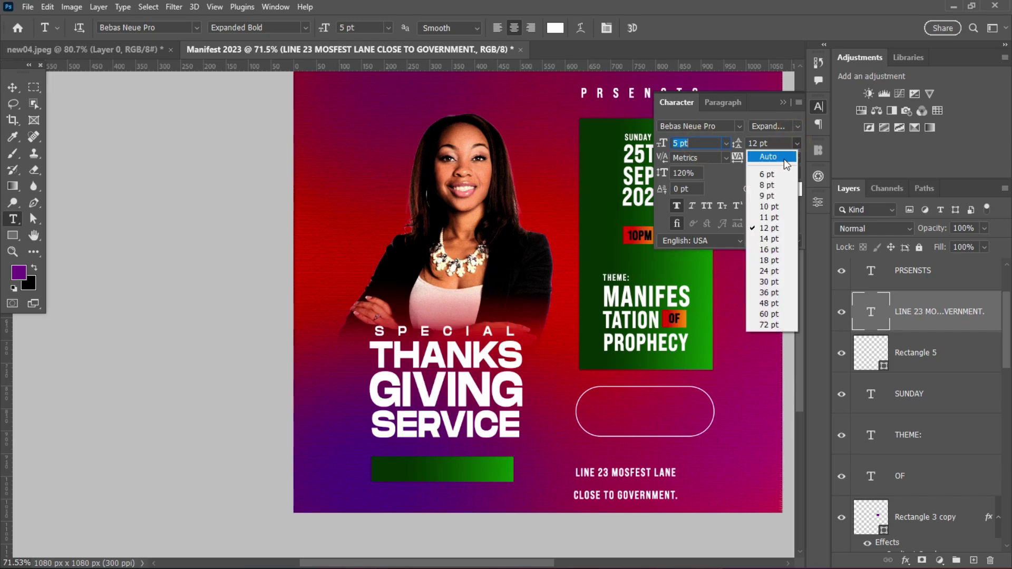
left_click(770, 153)
key("v")
left_click_drag(630, 481, 651, 416)
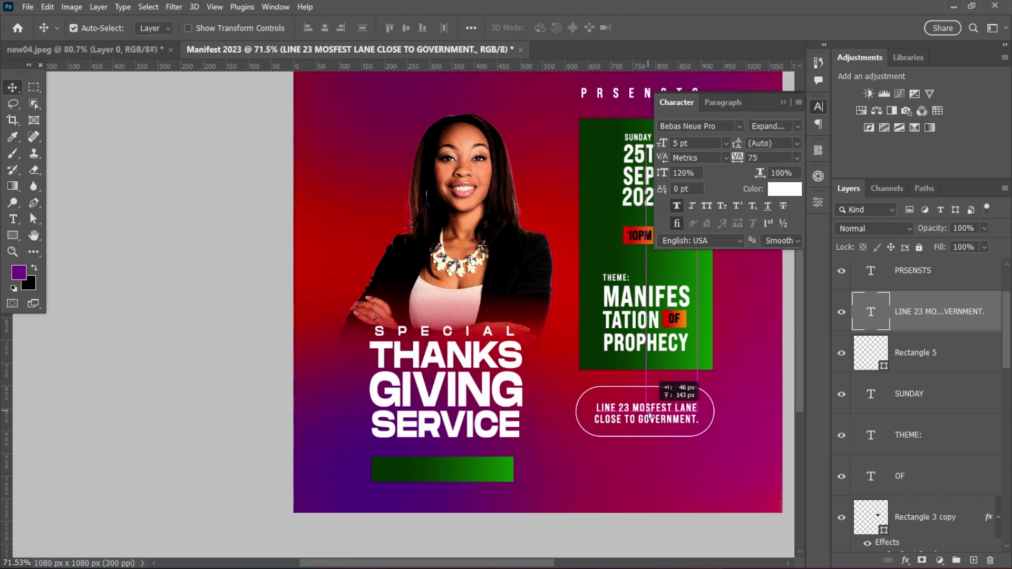
scroll(657, 415, "down", 4)
scroll(660, 414, "up", 4)
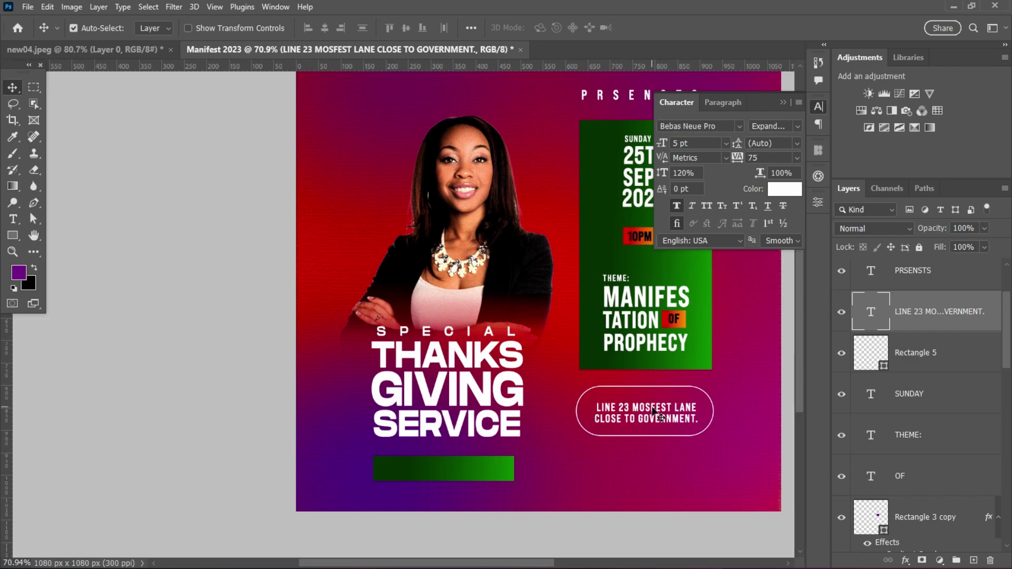
- Duplicate the address text below the badge and retype it as FOR MORE INFO
scroll(654, 414, "up", 1)
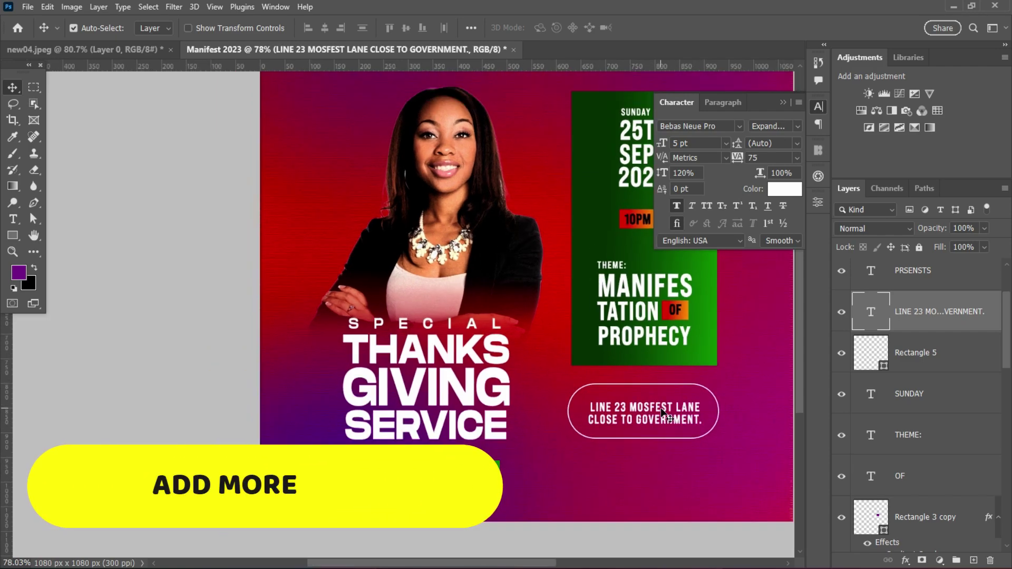
left_click(647, 413)
left_click_drag(647, 415, 648, 468)
double_click(645, 465)
type("FO")
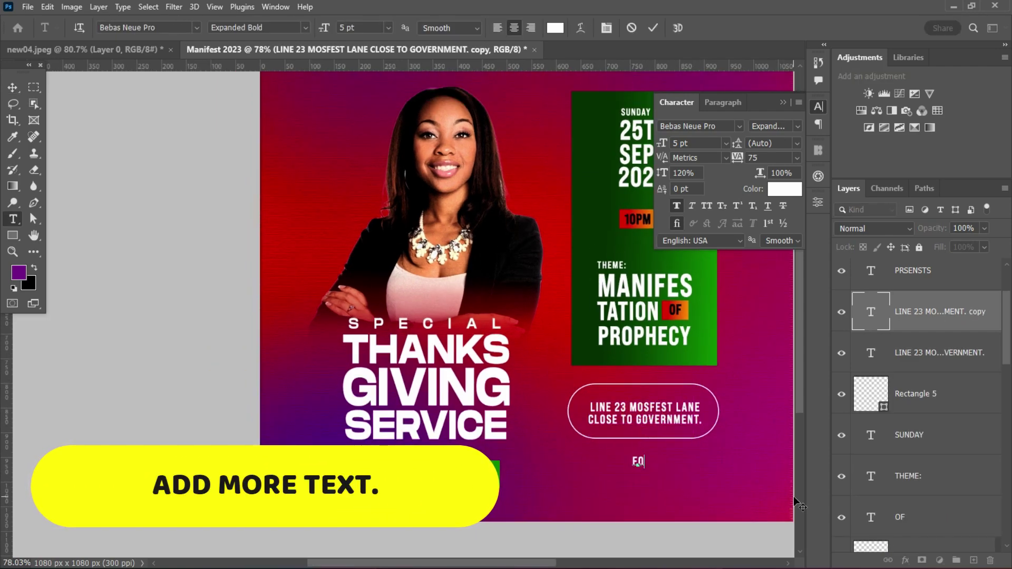
type("R MORE INFO.")
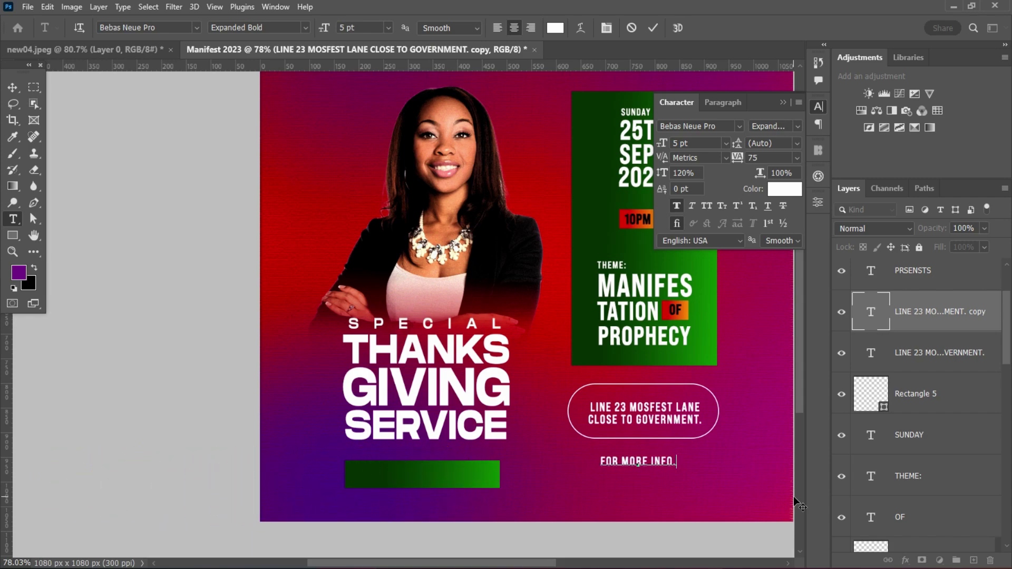
key("ctrl+Return")
key("v")
left_click_drag(625, 469, 633, 483)
- Turn the duplicate into a placeholder phone number at 8 pt, centred under FOR MORE INFO
double_click(629, 483)
type("22")
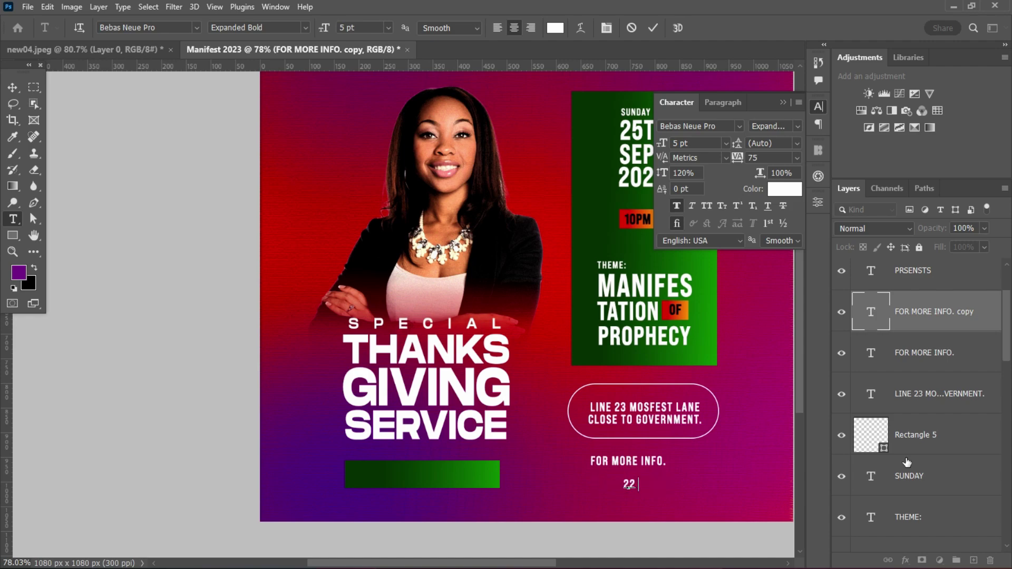
type("22 2222 2222")
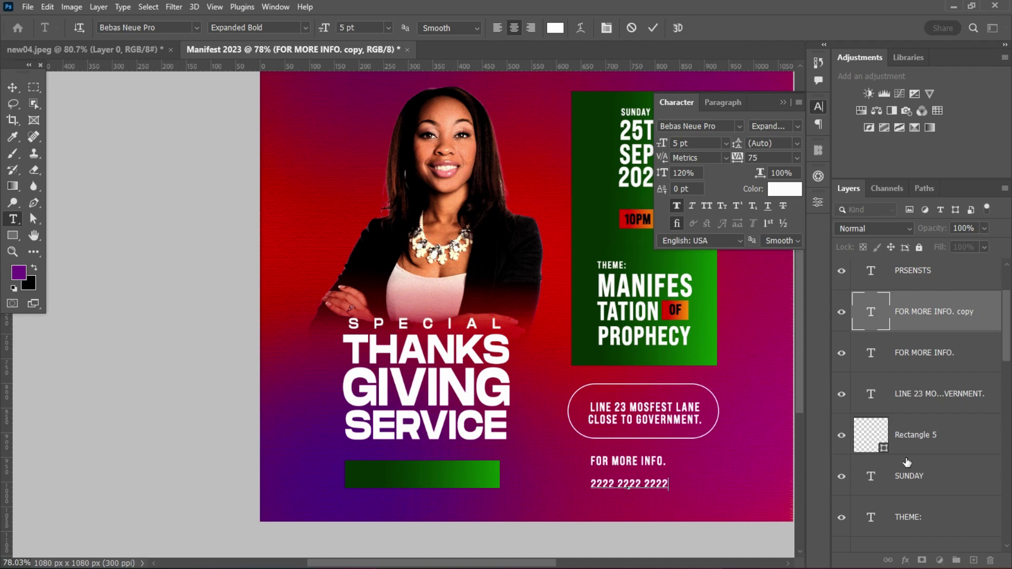
key("ctrl+Return")
key("v")
left_click(696, 144)
scroll(696, 144, "up", 3)
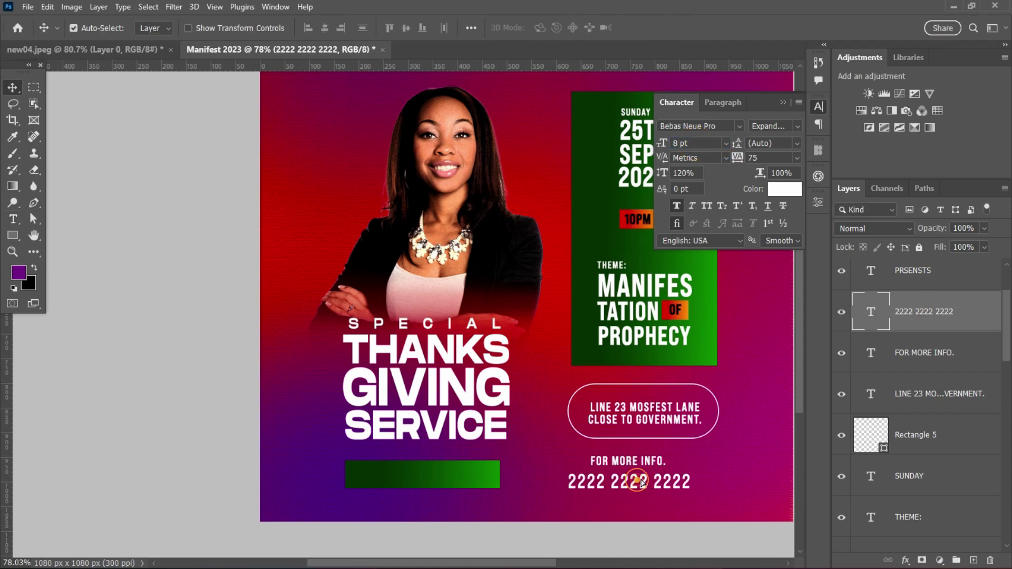
left_click_drag(643, 483, 652, 489)
scroll(653, 488, "down", 2)
scroll(659, 464, "up", 2)
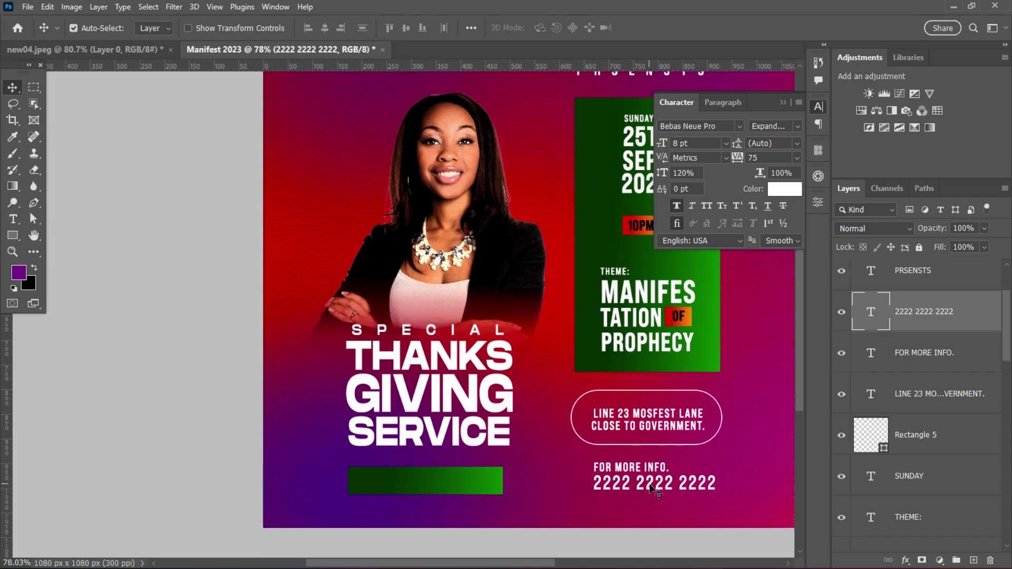
- Give the phone number a bolder font style
left_click(797, 126)
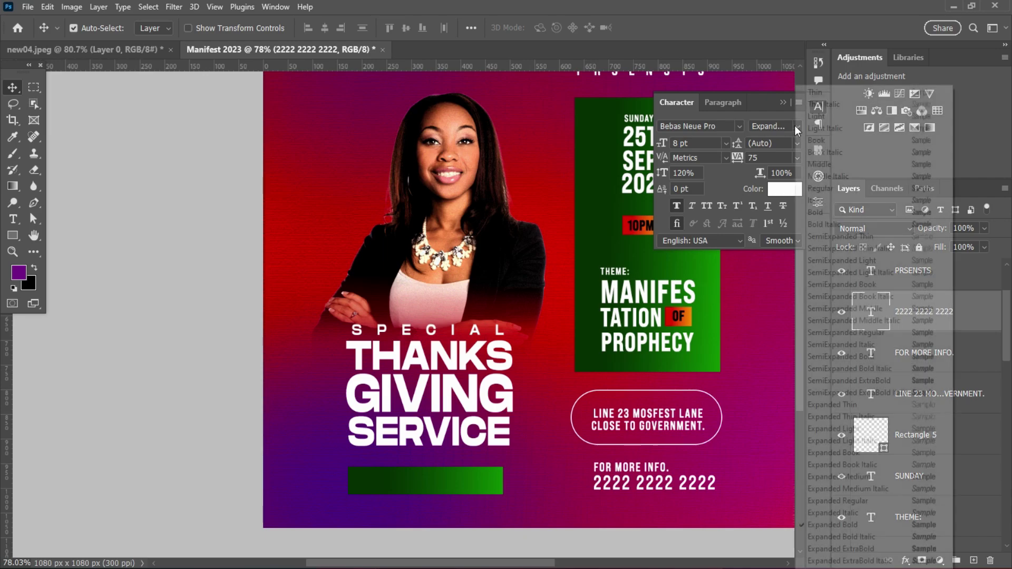
left_click(859, 550)
scroll(748, 381, "down", 3)
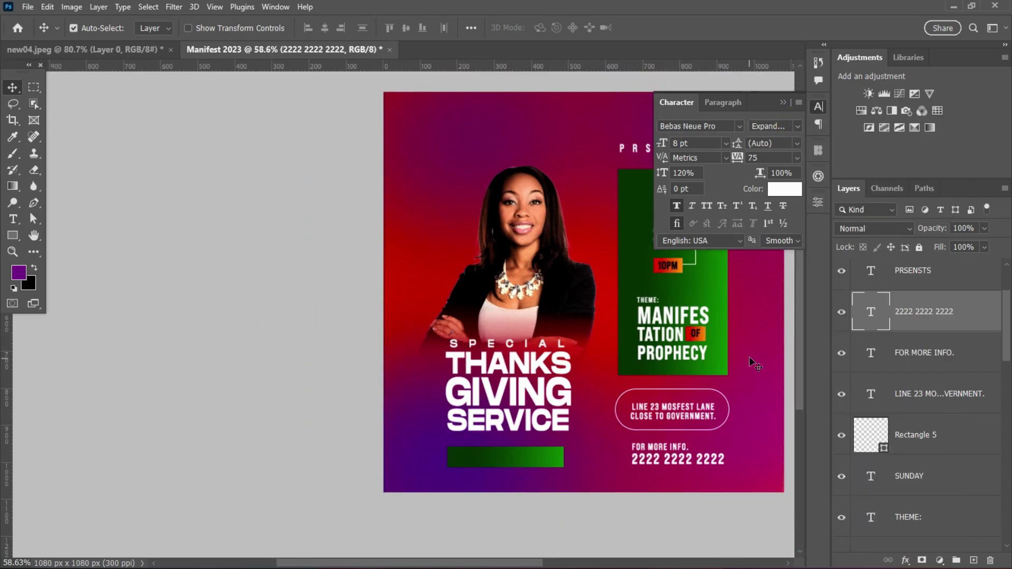
left_click(783, 103)
- Move the address, FOR MORE INFO. and phone number lines up, closer beneath the green panel
scroll(640, 406, "up", 1)
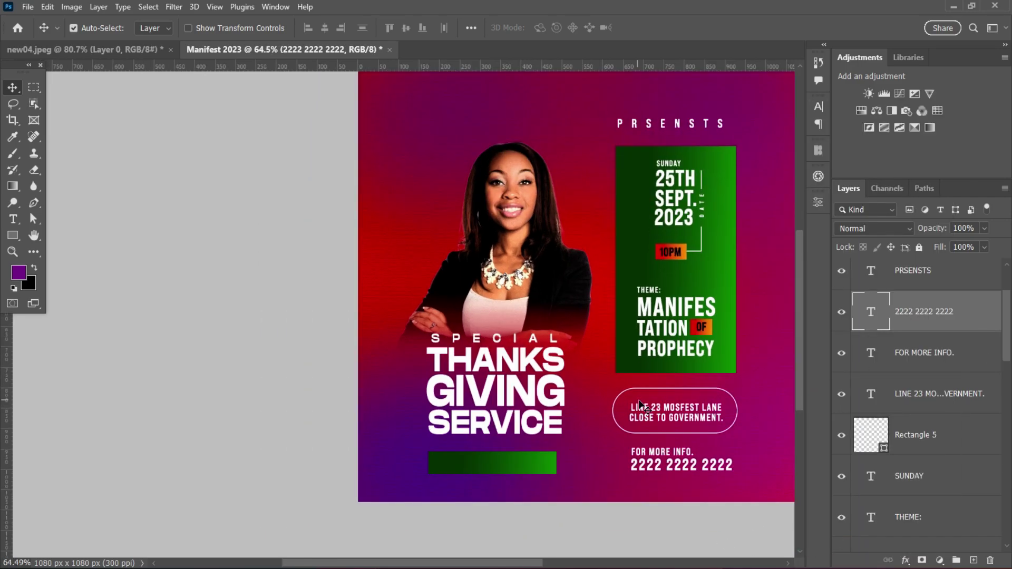
scroll(688, 393, "up", 5)
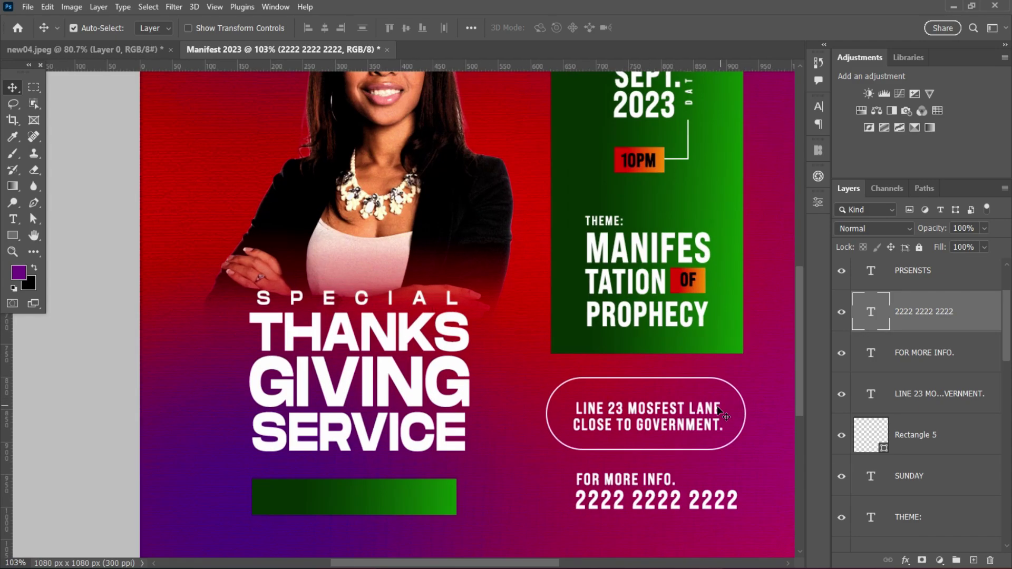
scroll(623, 451, "up", 3)
left_click_drag(624, 437, 603, 375)
left_click_drag(580, 505, 578, 464)
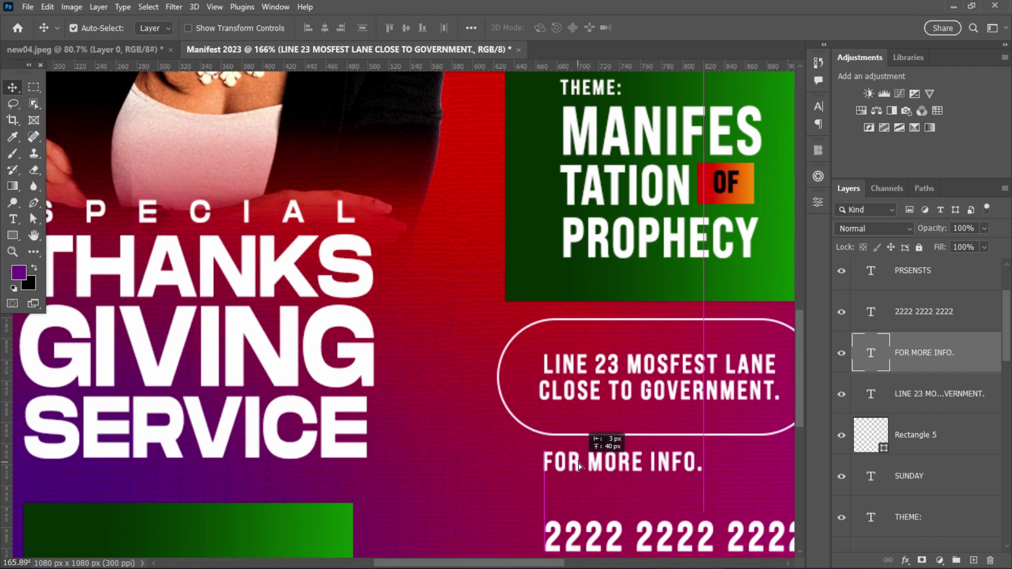
left_click_drag(596, 536, 593, 501)
scroll(606, 485, "down", 4)
scroll(645, 383, "up", 1)
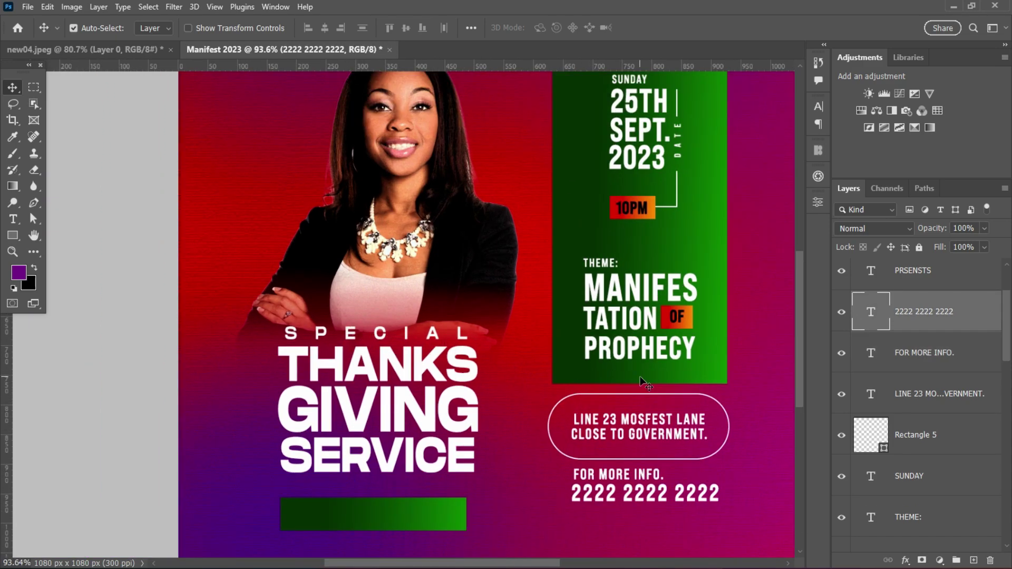
scroll(354, 290, "down", 2)
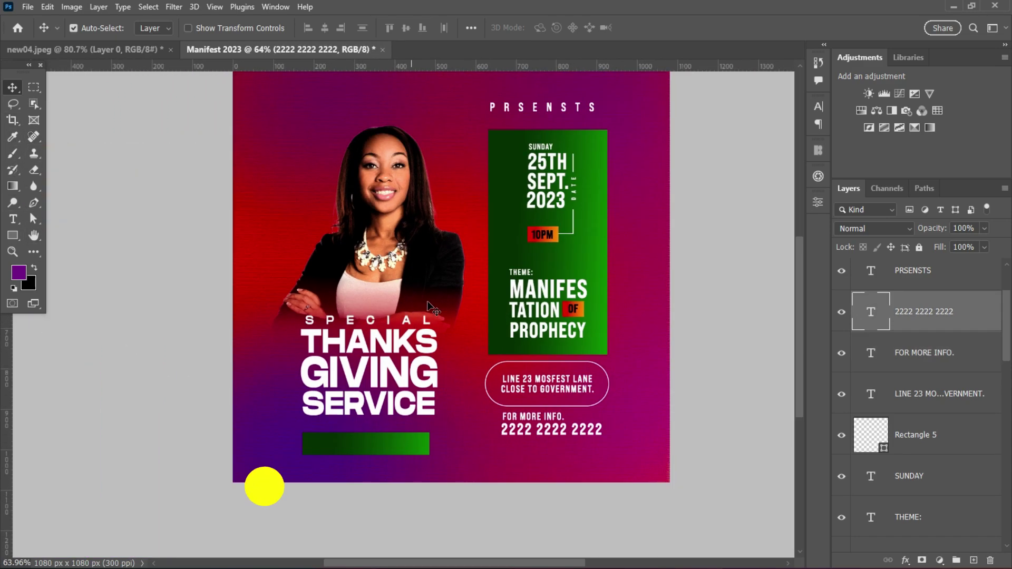
- Draw a horizontal line right from the green bar and remove its fill
right_click(13, 235)
left_click(58, 285)
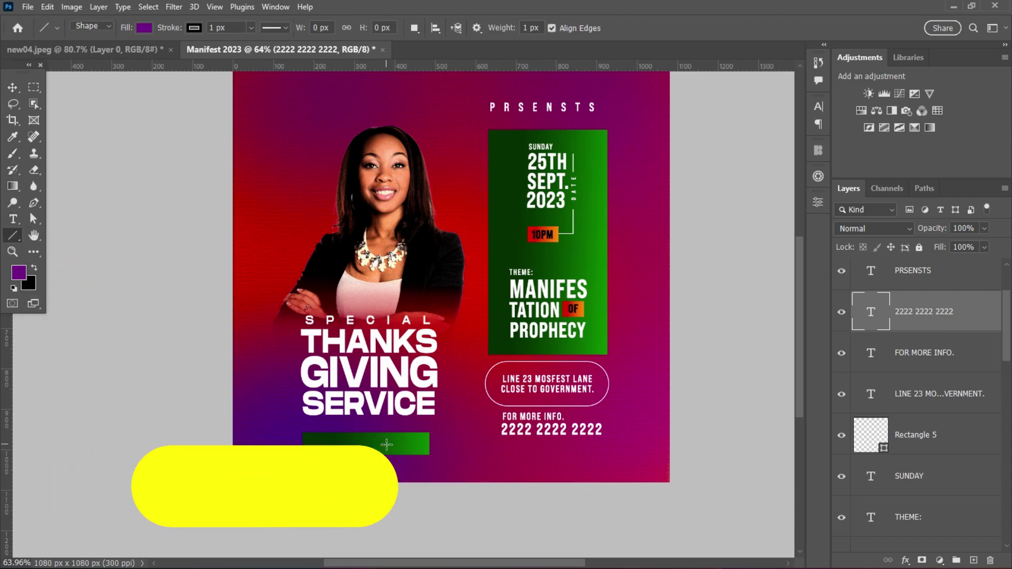
left_click_drag(400, 447, 614, 452)
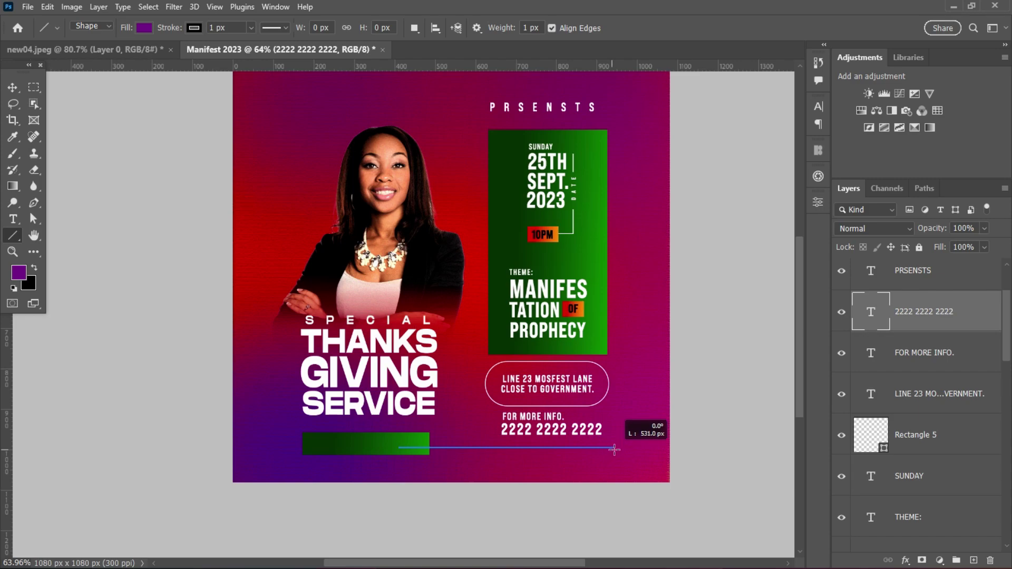
left_click(677, 343)
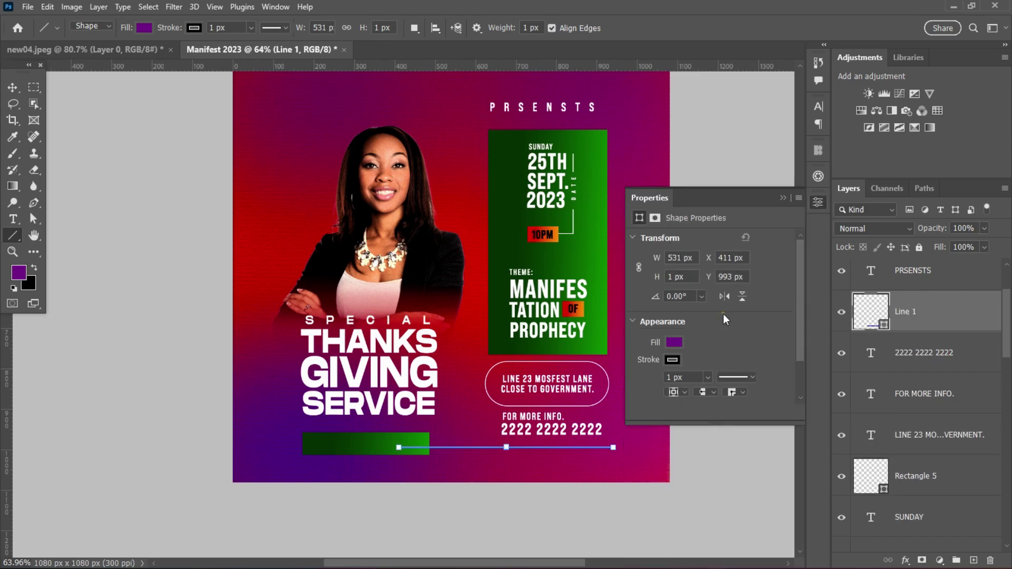
left_click(677, 359)
left_click(774, 327)
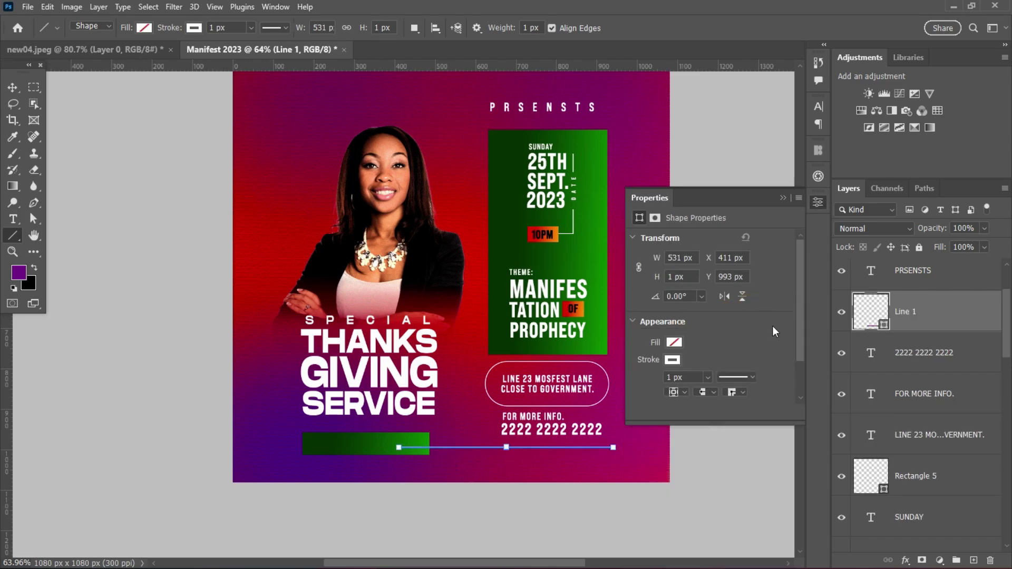
- Nudge the line up and move Line 1 below Rectangle 2 copy in the layer stack
key("v")
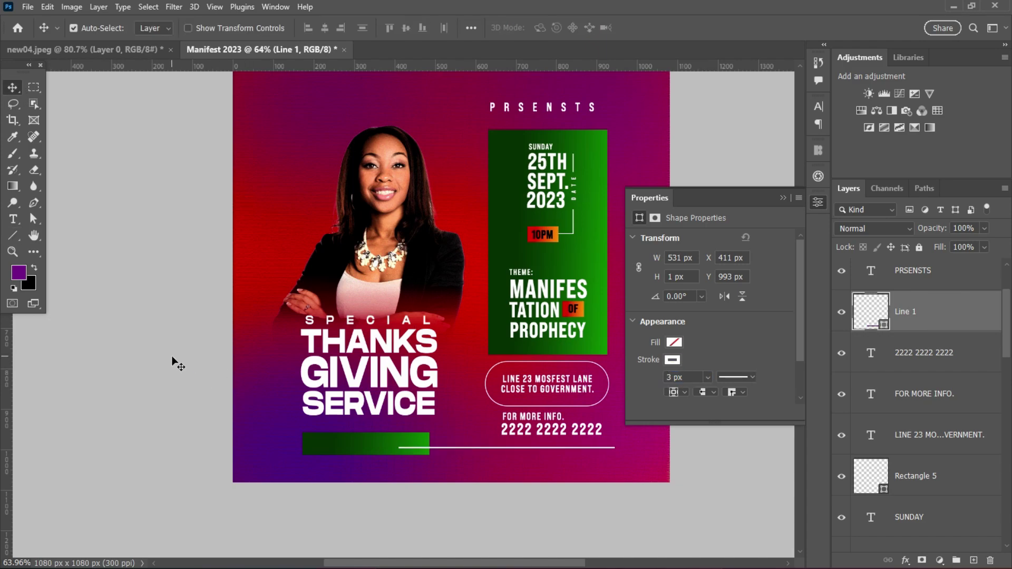
scroll(443, 440, "up", 2)
left_click(436, 440)
key("shift+Up")
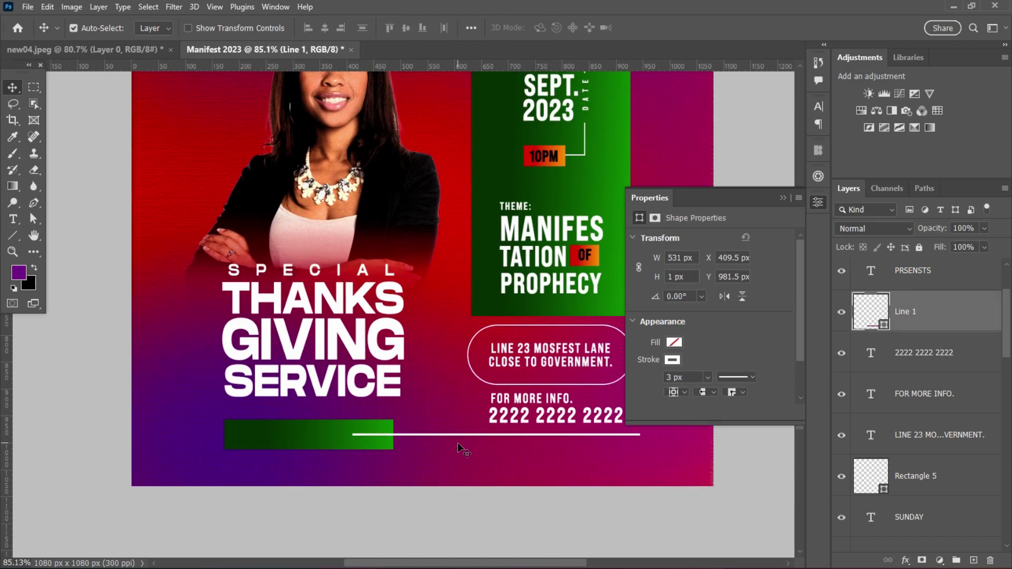
scroll(464, 449, "down", 1)
key("ctrl+bracketleft")
key("ctrl+bracketleft")
key("ctrl+bracketleft")
key("ctrl+bracketleft")
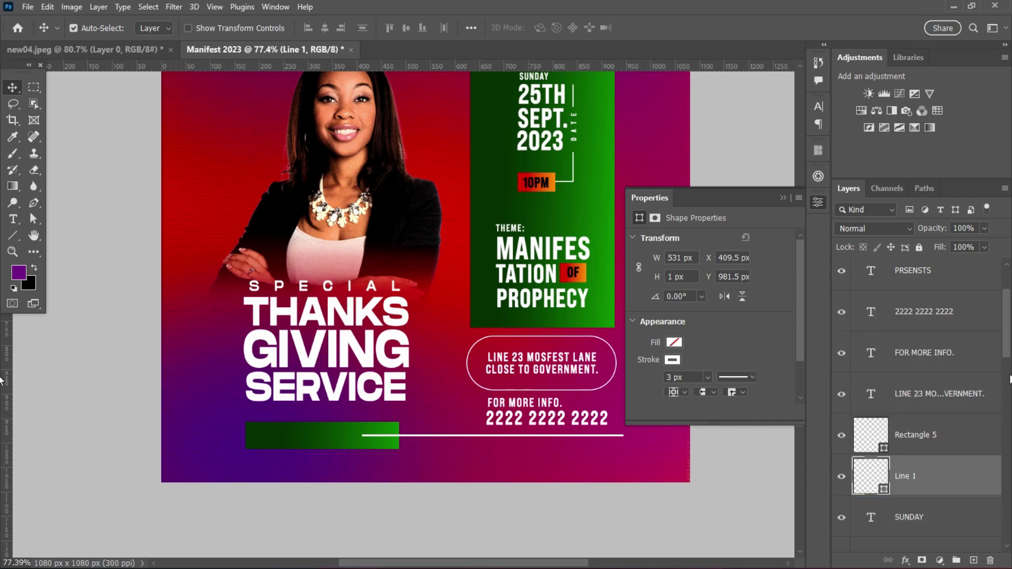
left_click_drag(944, 335, 942, 543)
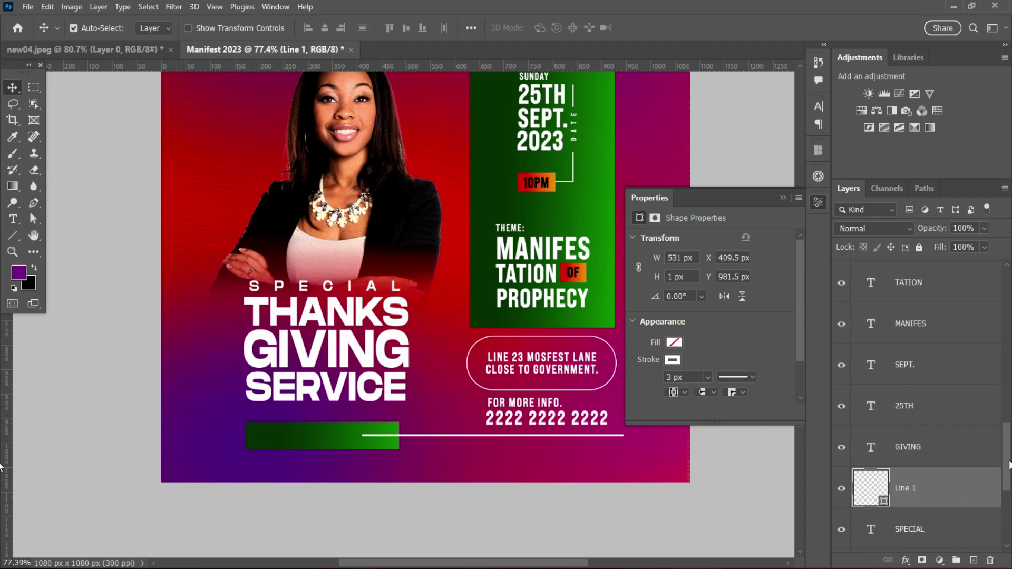
scroll(944, 339, "down", 3)
left_click_drag(944, 339, 938, 514)
scroll(517, 391, "up", 3)
scroll(561, 342, "down", 5)
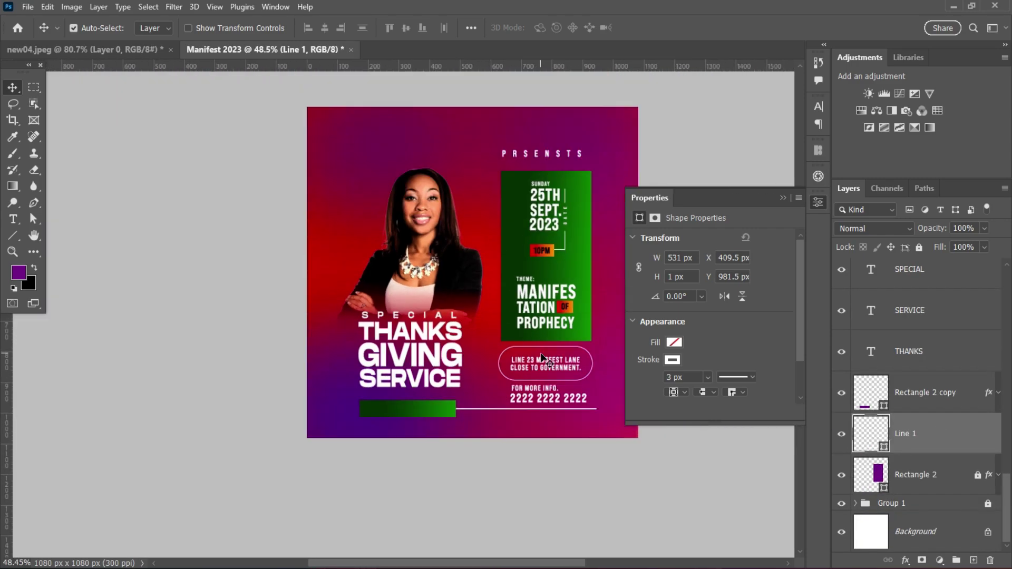
scroll(562, 343, "up", 1)
- Add a text line under the green bar reading 'WITH' followed by the speaker's name
scroll(563, 342, "up", 2)
left_click(13, 219)
left_click(653, 478)
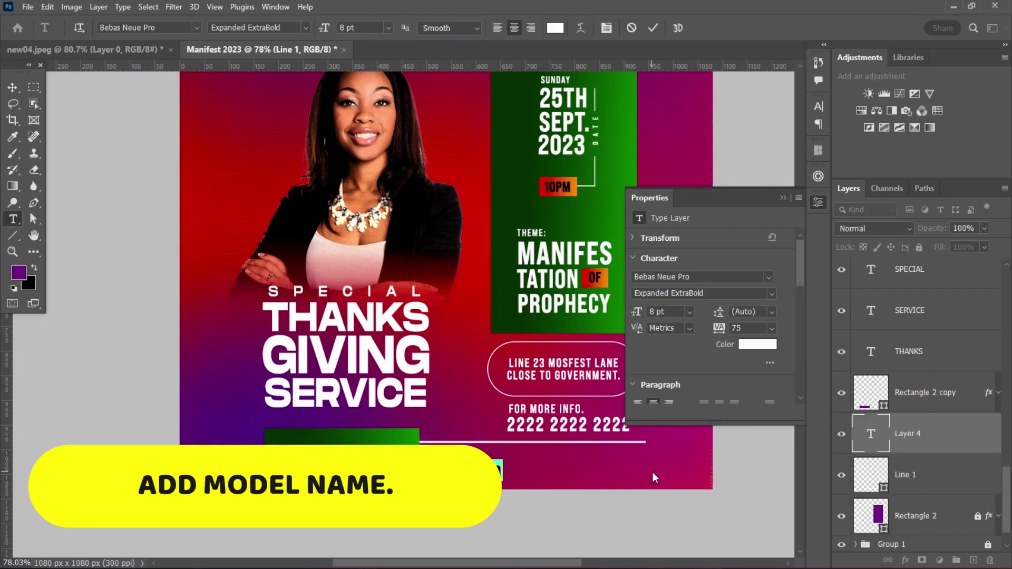
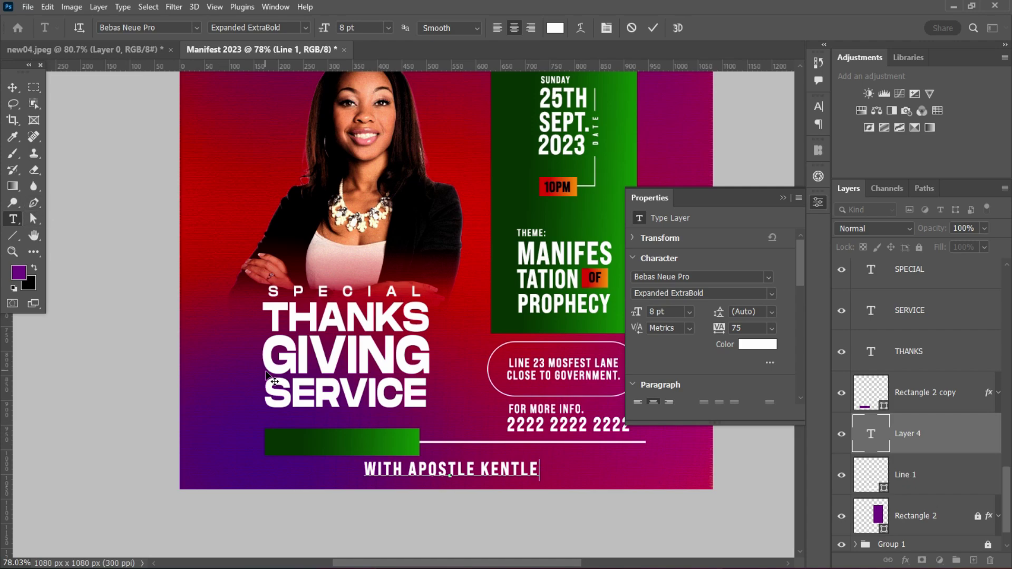
left_click(13, 88)
- Make the word WITH smaller than the speaker's name in the Character panel
double_click(384, 469)
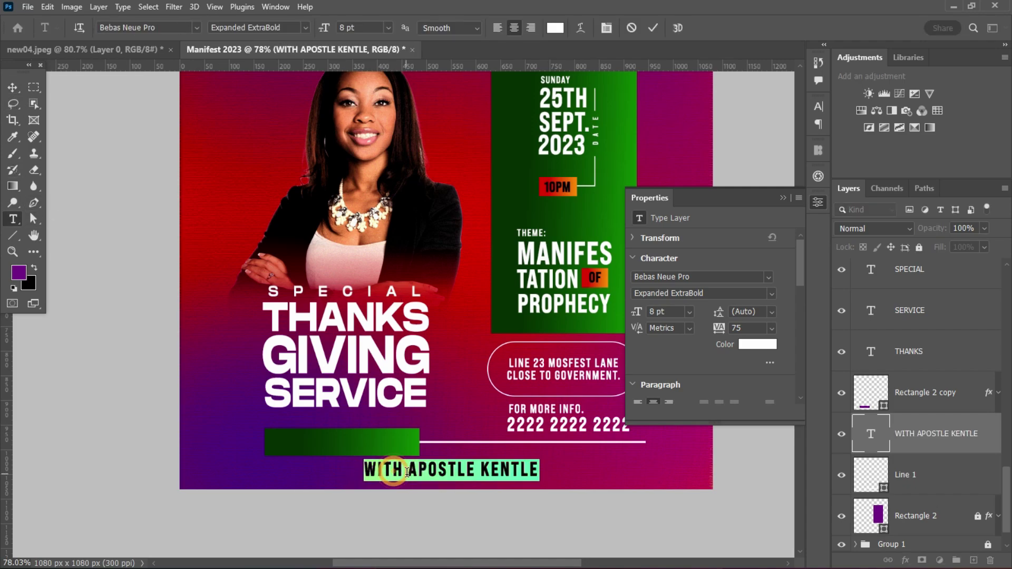
left_click(819, 107)
key("ctrl+minus")
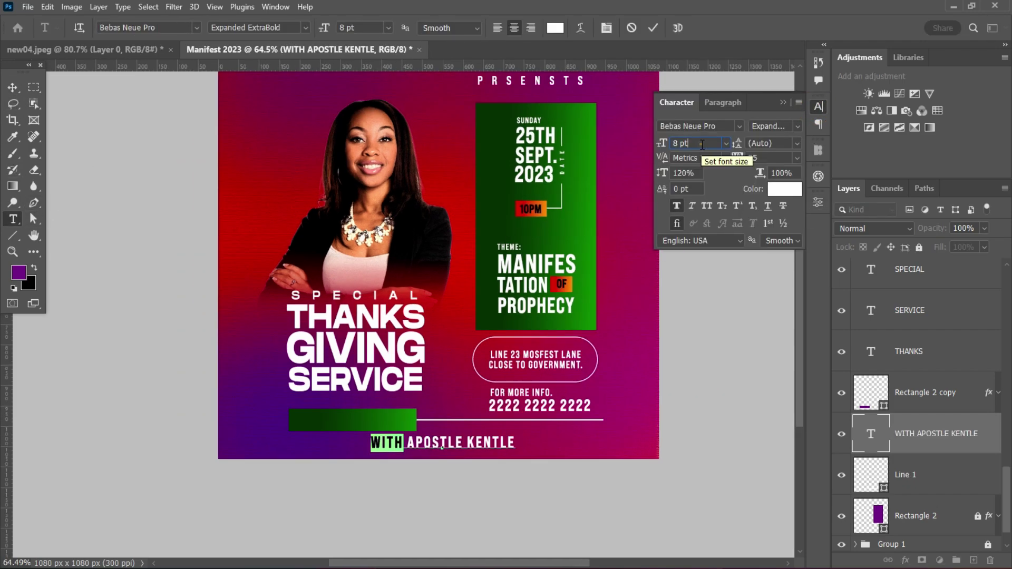
key("ctrl+shift+comma")
left_click(653, 28)
key("v")
- Move the credit layer to the top and place it on the green bar, scaled to about 70%
left_click_drag(348, 422, 418, 445)
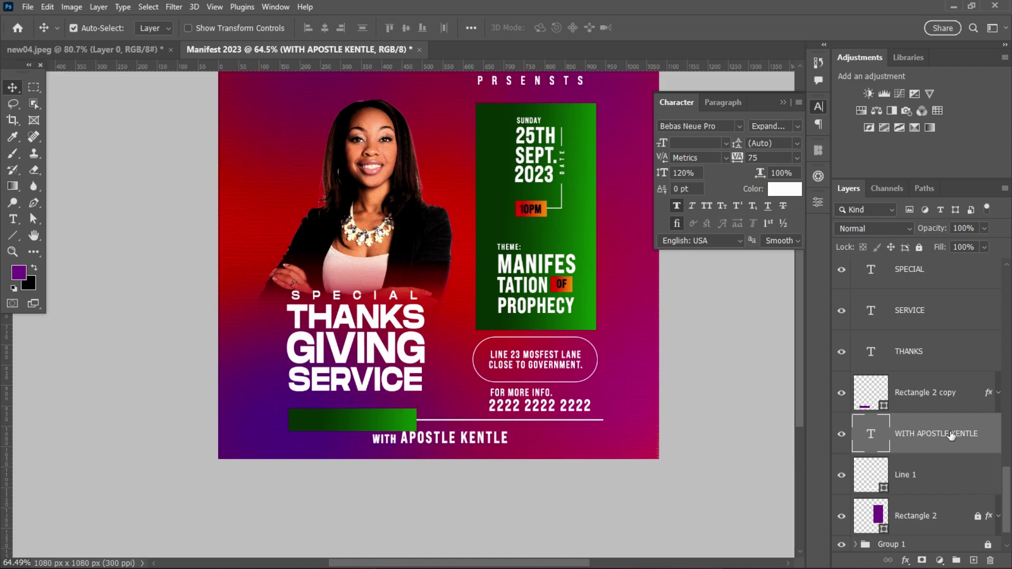
left_click_drag(936, 434, 923, 268)
left_click_drag(447, 433, 365, 417)
key("ctrl+t")
left_click_drag(428, 425, 402, 420)
- Set the horizontal scale of THANKS, GIVING and SERVICE to 110%
left_click(710, 28)
scroll(510, 381, "up", 2)
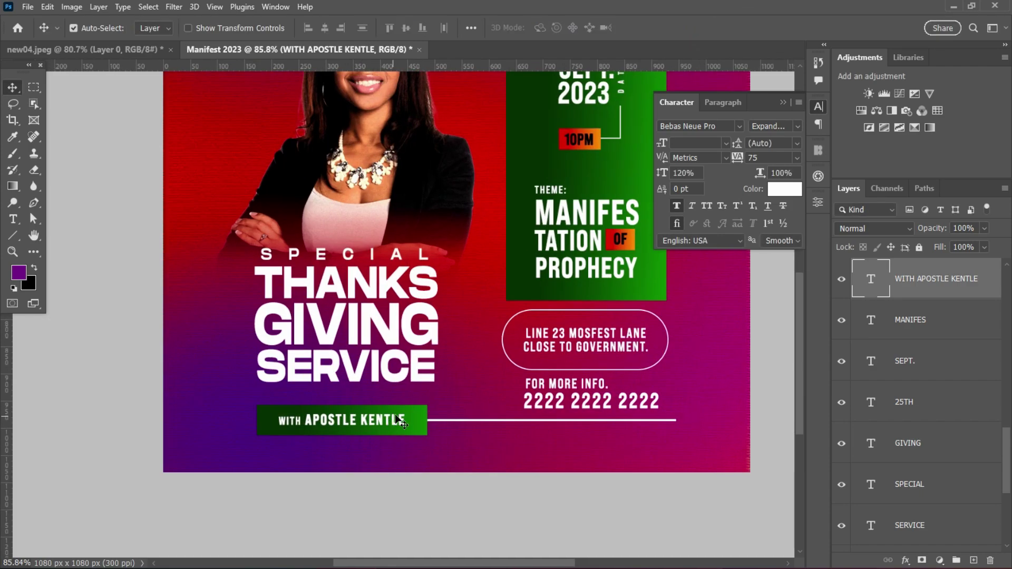
scroll(510, 380, "down", 2)
left_click(510, 380)
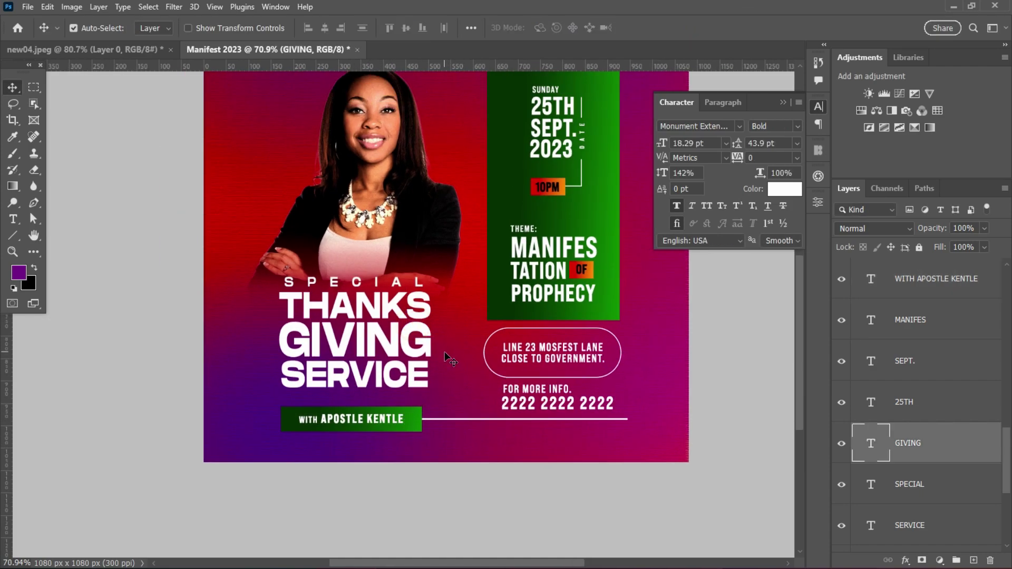
left_click(421, 315)
left_click(395, 334, "shift")
left_click(380, 374, "shift")
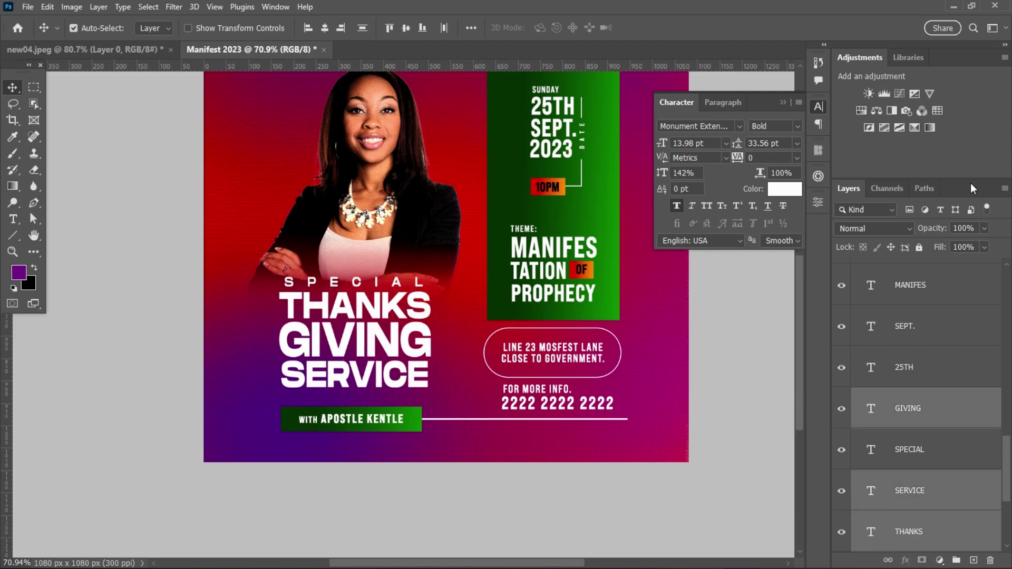
type("110")
key("Return")
- Align SPECIAL's left edge with THANKS and set its tracking to 1740
left_click(369, 281)
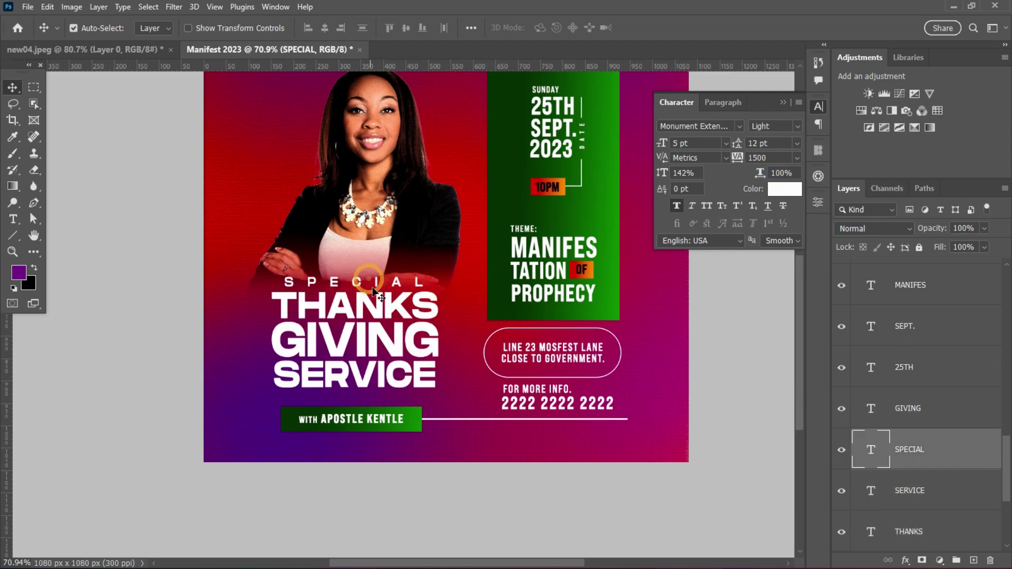
left_click_drag(375, 286, 366, 284)
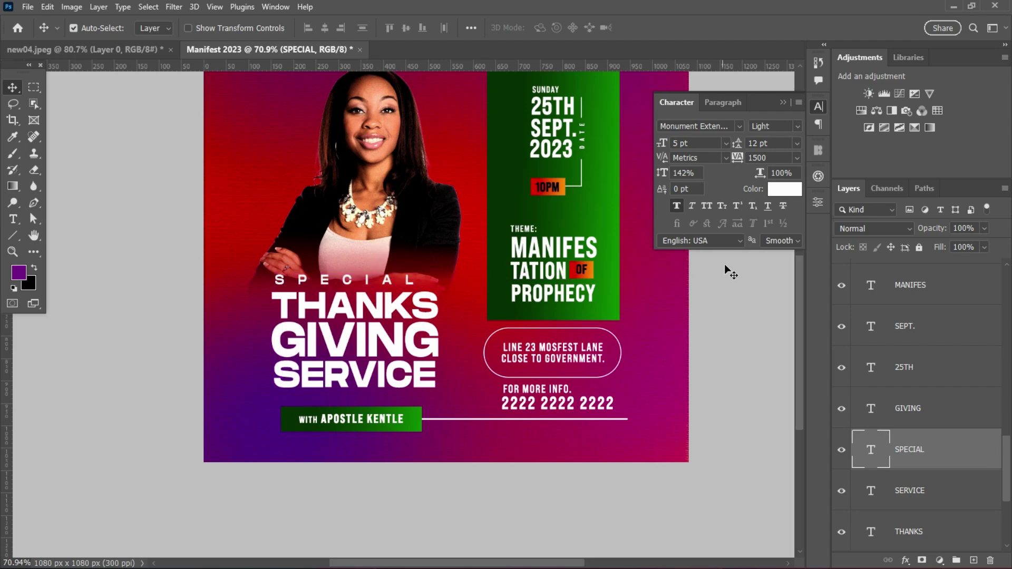
scroll(426, 316, "up", 3)
type("1740")
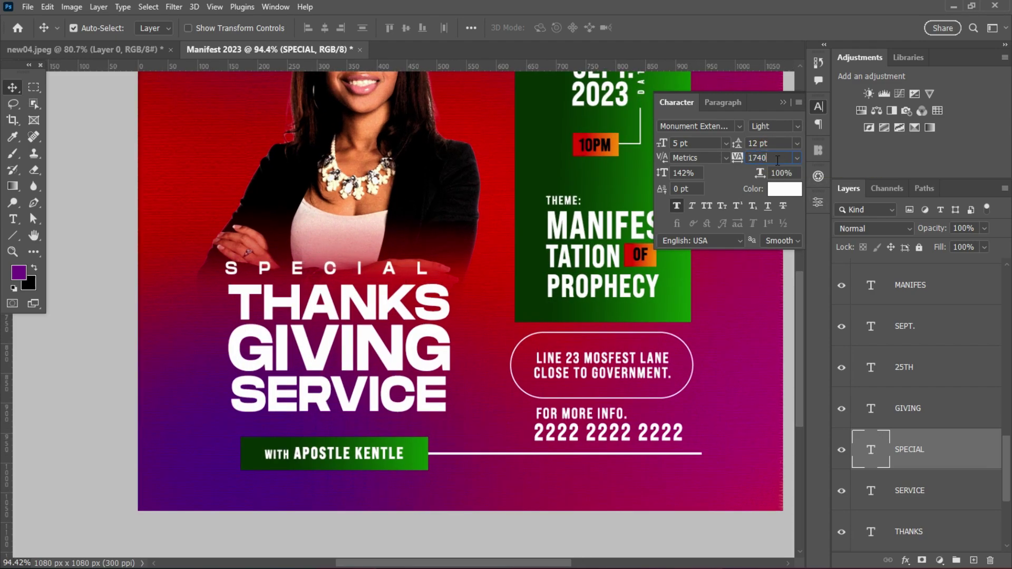
key("Return")
scroll(400, 290, "down", 3)
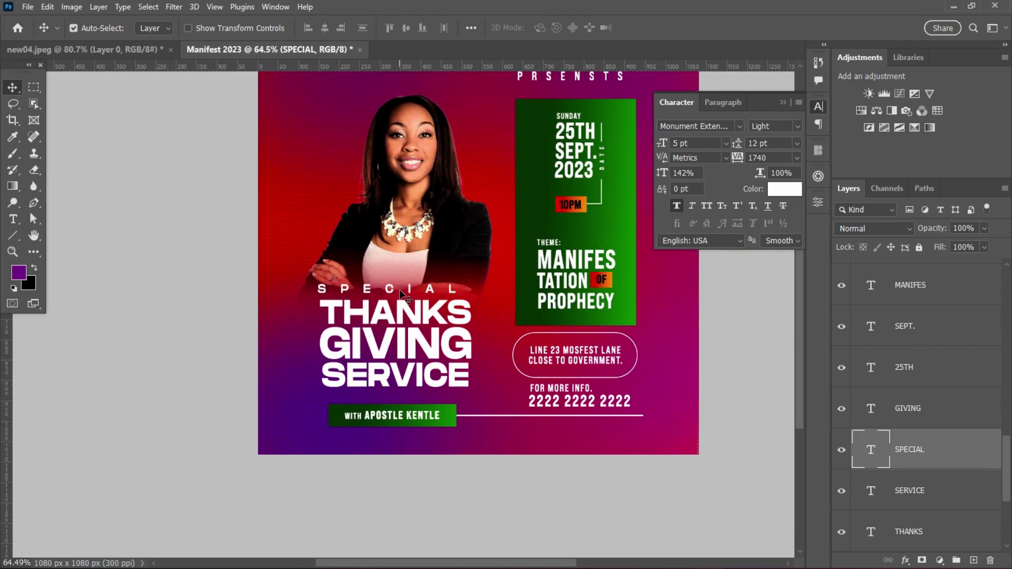
scroll(475, 295, "down", 1)
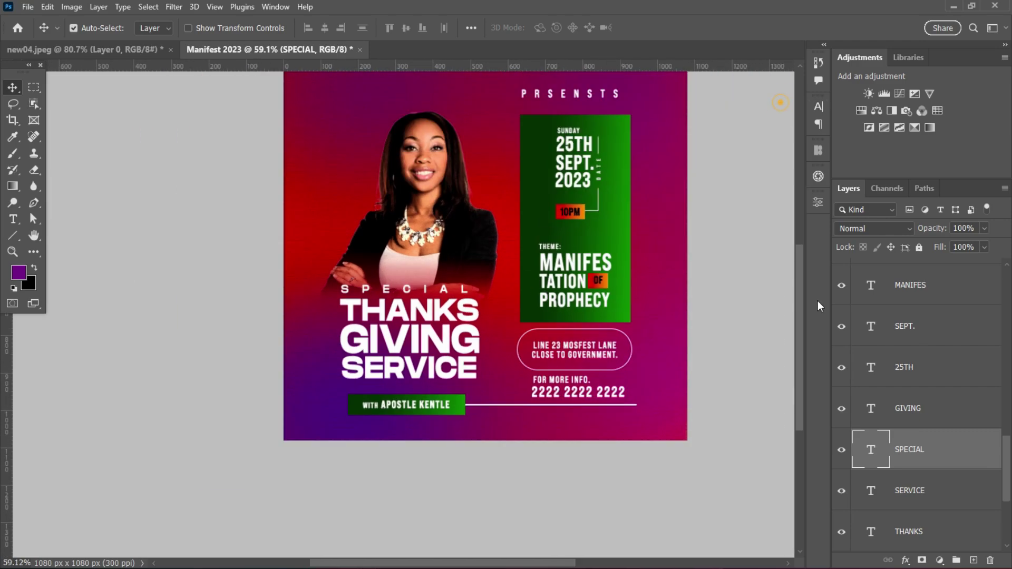
left_click(793, 315)
left_click_drag(793, 315, 800, 282)
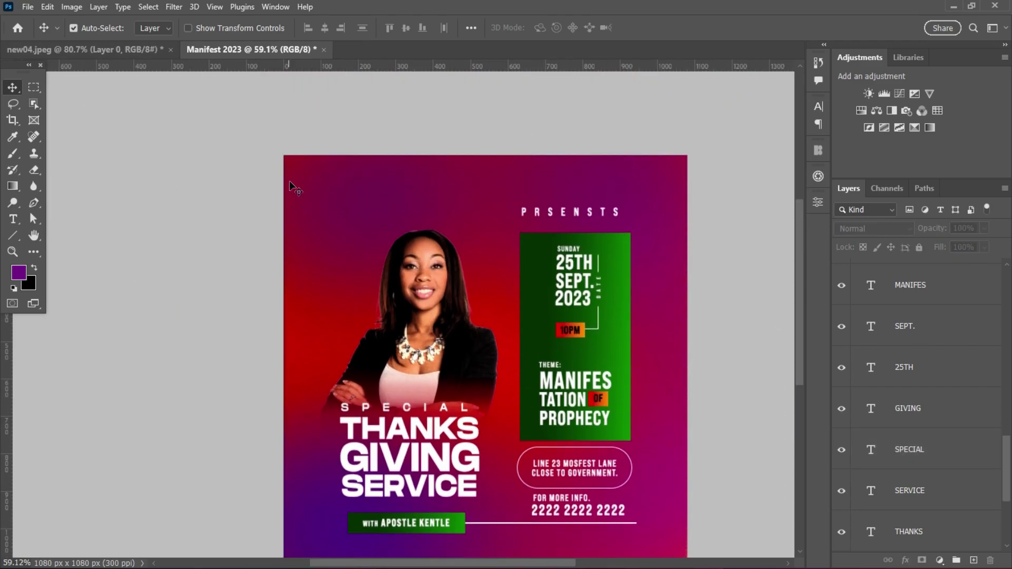
- Draw a thin vertical rectangle near the flyer's top-left corner
right_click(13, 236)
left_click(58, 249)
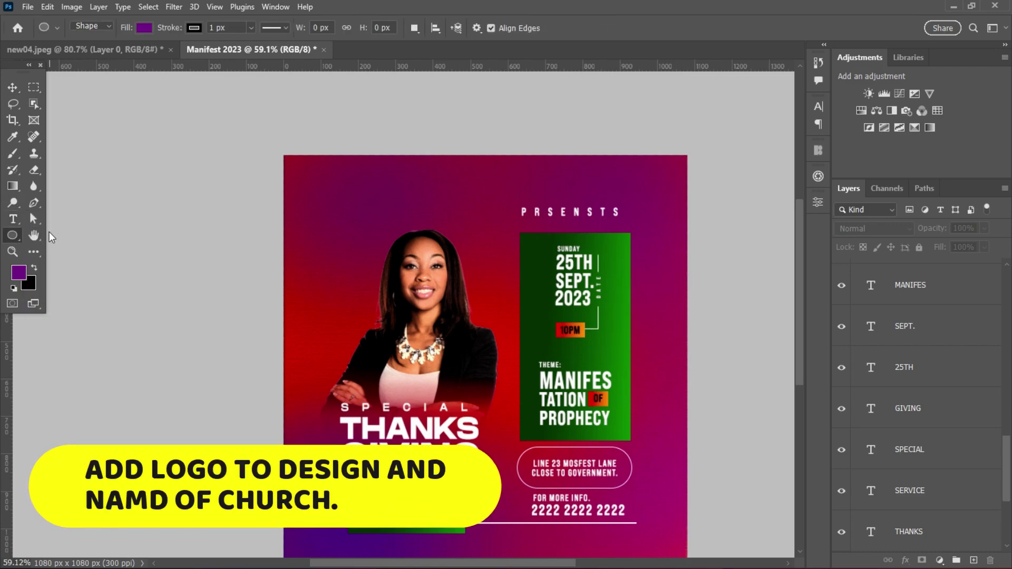
right_click(13, 235)
left_click(59, 235)
left_click_drag(334, 175, 348, 213)
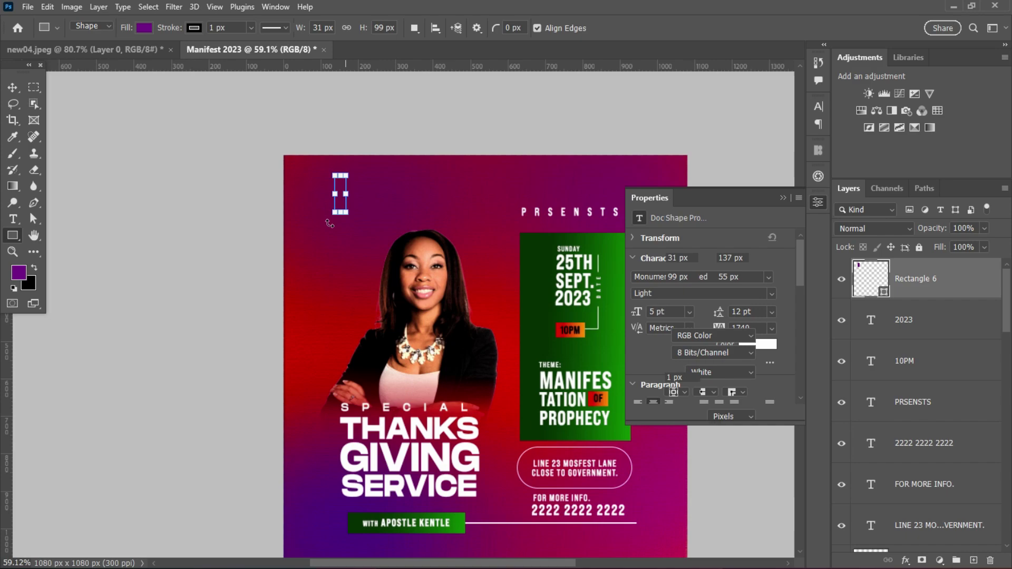
- Fill the vertical bar with orange
left_click(13, 86)
left_click(672, 360)
left_click(647, 347)
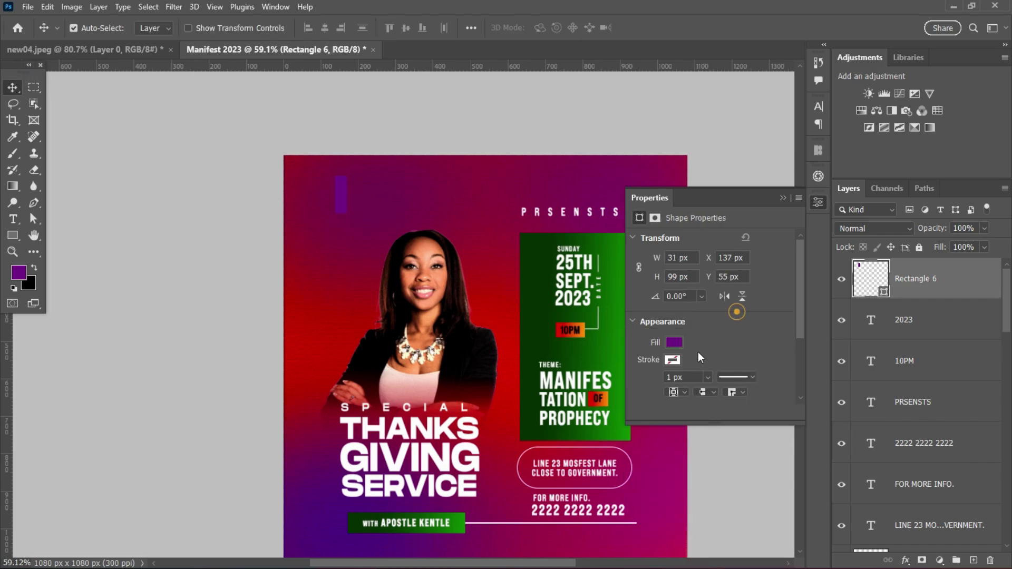
left_click(674, 343)
left_click(744, 390)
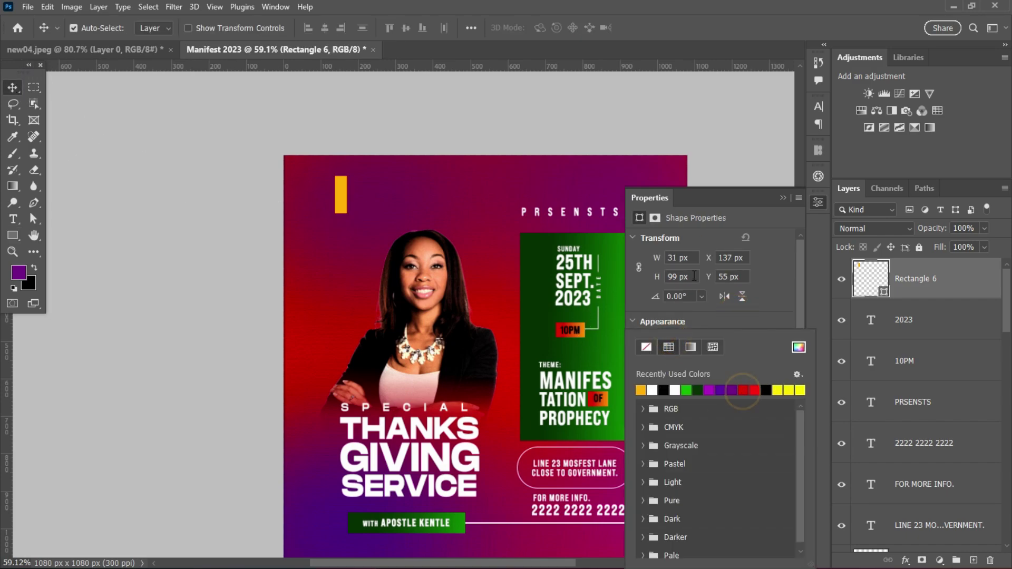
left_click(781, 266)
- Duplicate the bar, rotate the copy 90°, and lay it across the original to form a cross
scroll(359, 214, "up", 3)
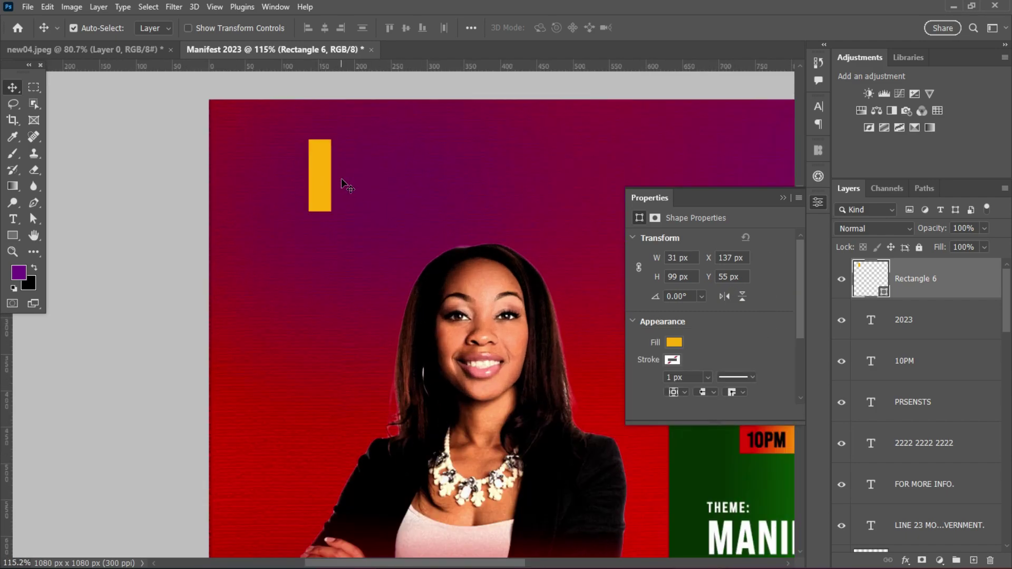
left_click_drag(324, 180, 356, 207)
key("ctrl+t")
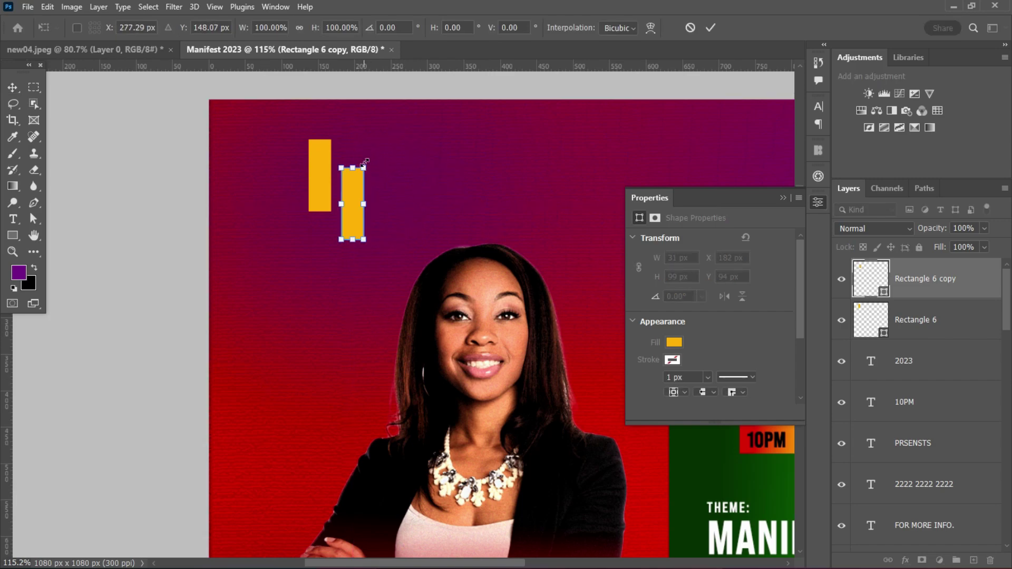
left_click_drag(379, 164, 471, 170)
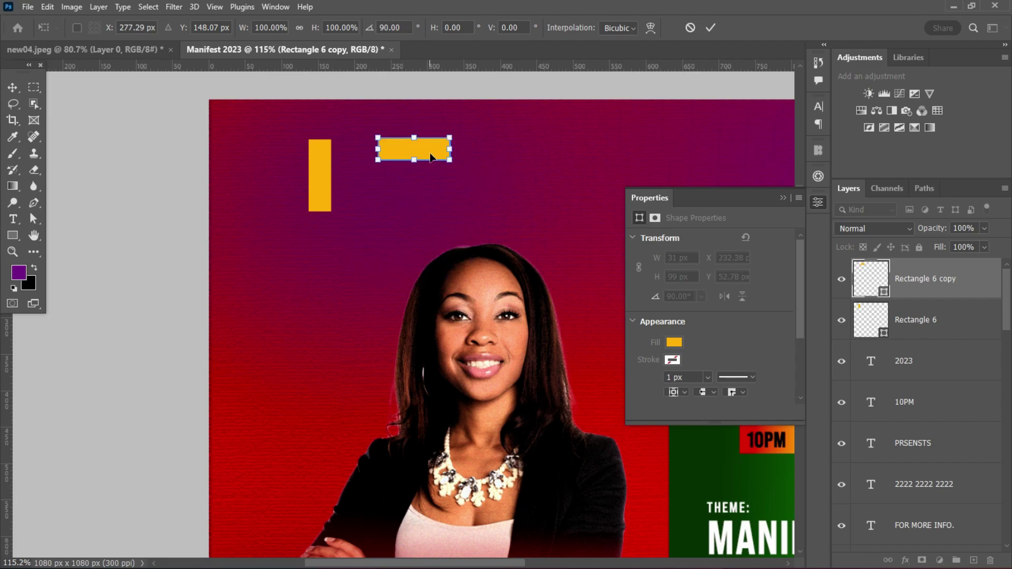
left_click_drag(426, 147, 332, 177)
key("Return")
- Round the left end of the cross's horizontal arm
left_click_drag(799, 318, 801, 379)
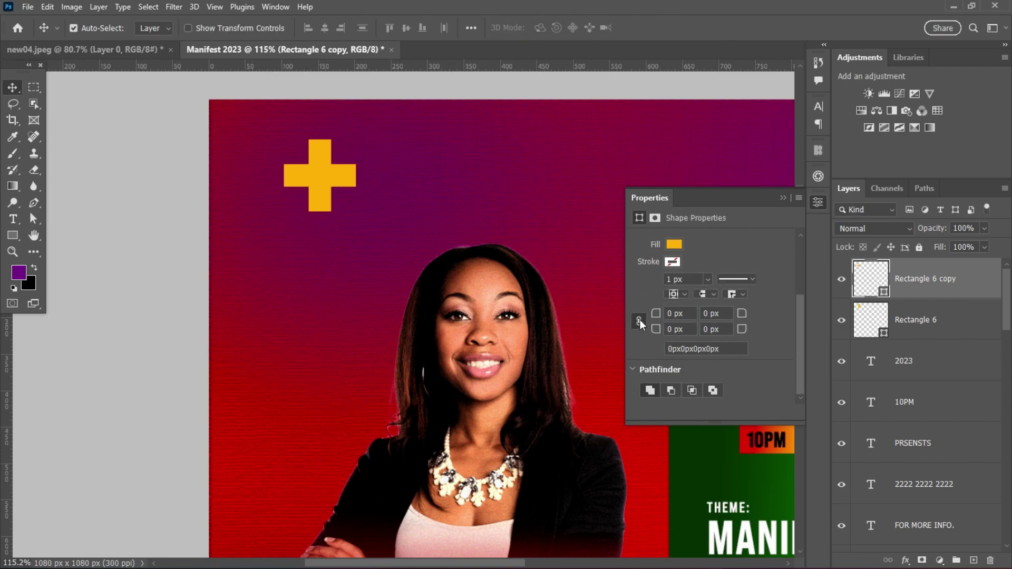
left_click_drag(657, 329, 771, 311)
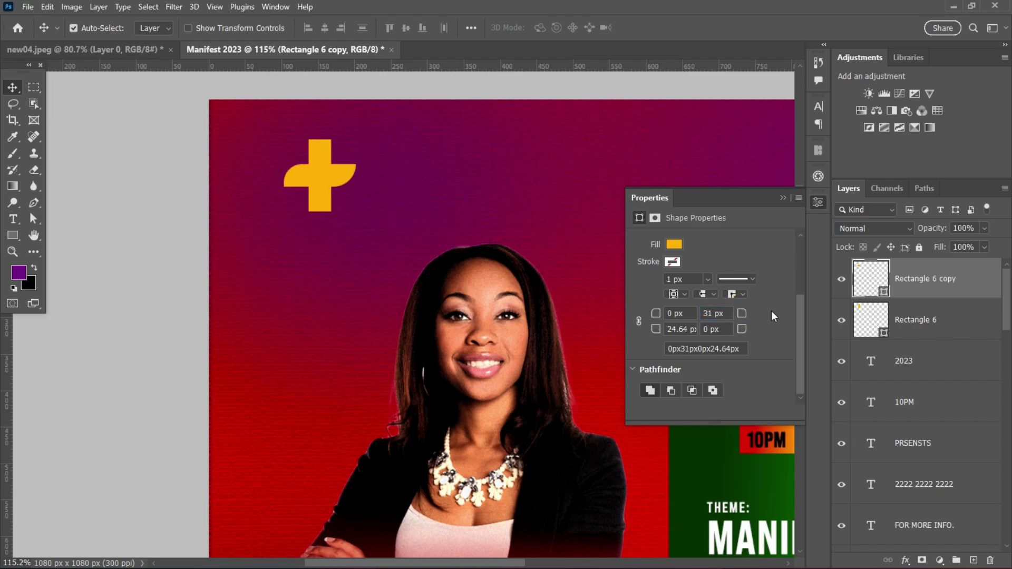
left_click(783, 198)
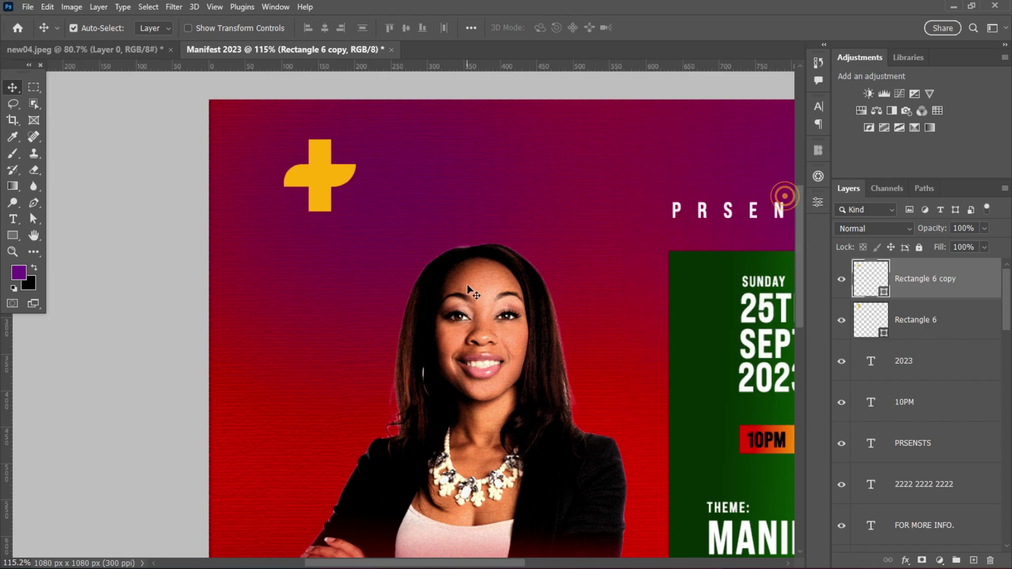
- Scale both cross bars down to about half and place them near the top-left corner
scroll(422, 214, "down", 5)
scroll(422, 213, "up", 4)
left_click_drag(390, 151, 329, 218)
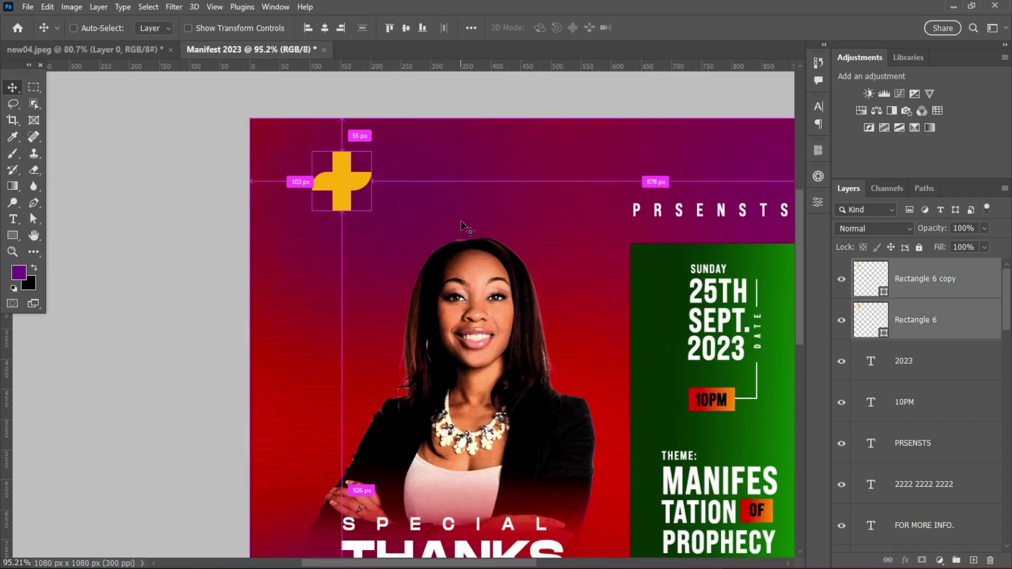
key("ctrl+t")
left_click_drag(380, 185, 340, 199)
left_click(711, 28)
left_click_drag(328, 187, 340, 174)
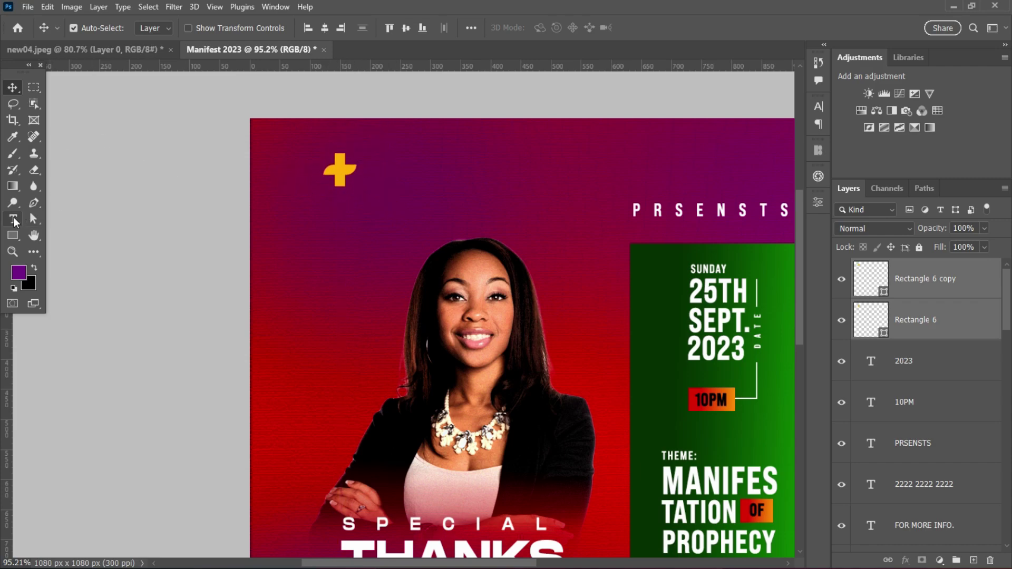
- Add 'THE FRIENDS' beside the cross with the wide letter spacing removed
left_click(13, 221)
left_click(456, 182)
type("THE")
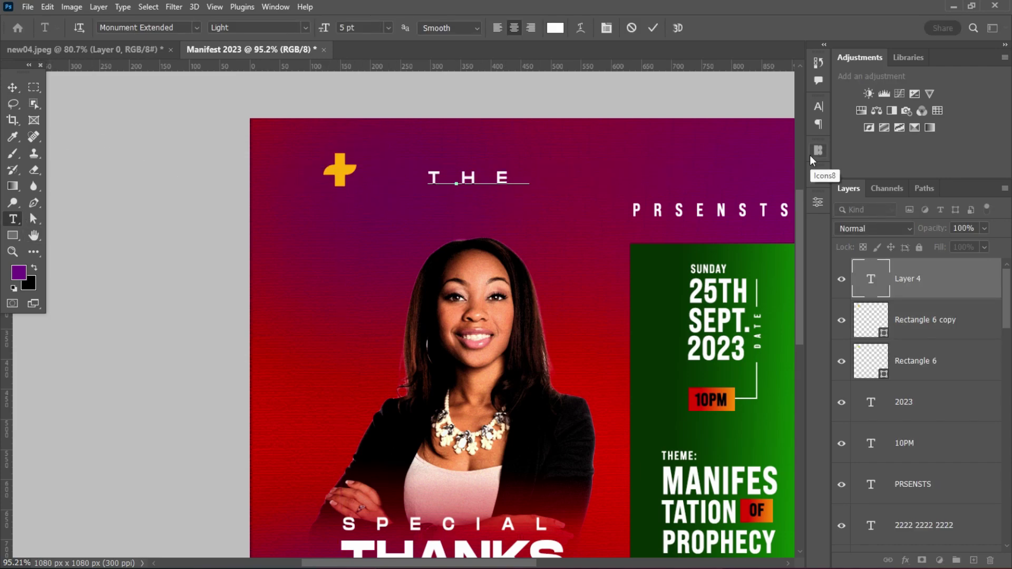
type(" FRIEND")
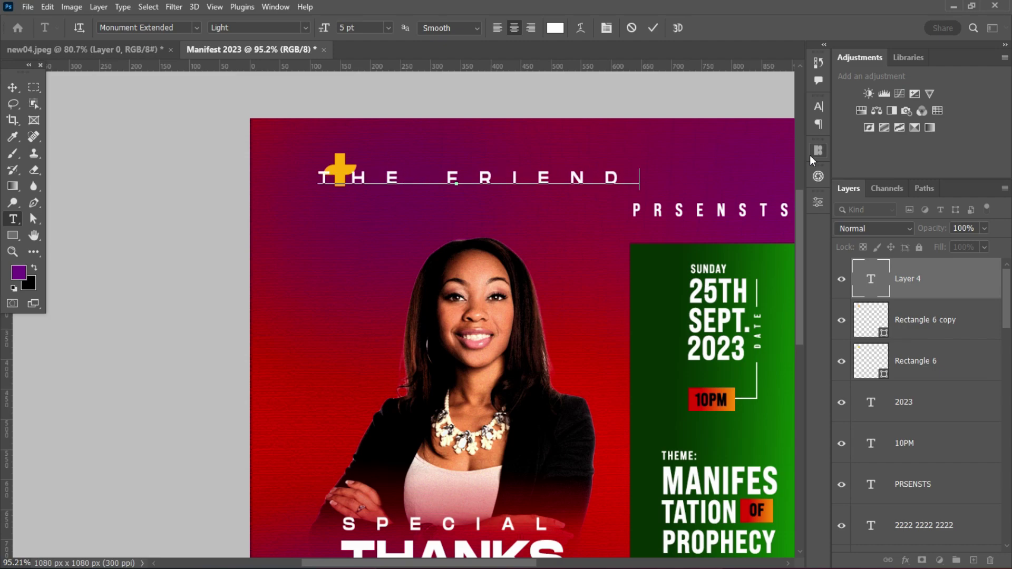
type("S")
key("ctrl+Return")
key("v")
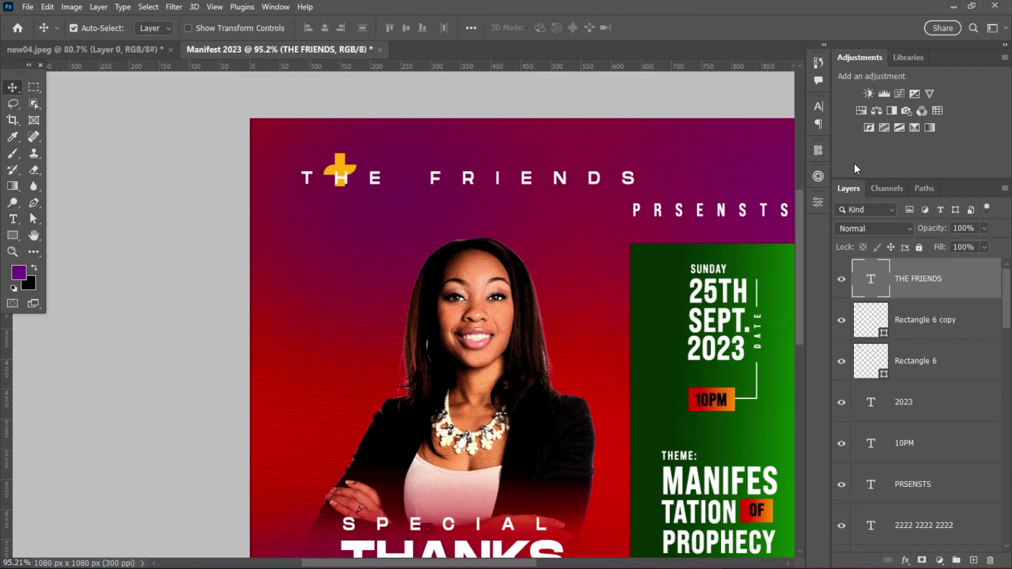
left_click(819, 108)
left_click(797, 158)
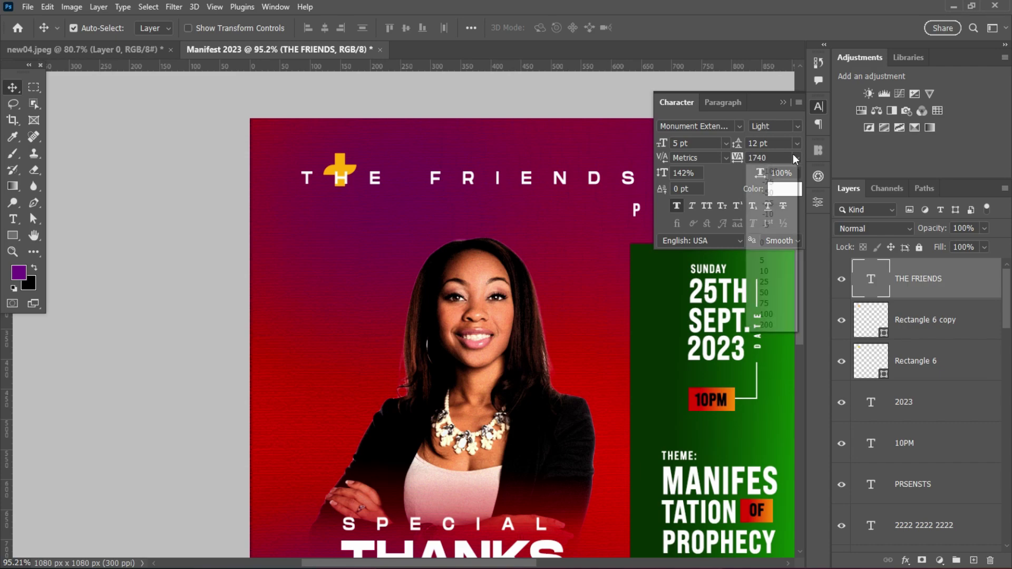
left_click(764, 236)
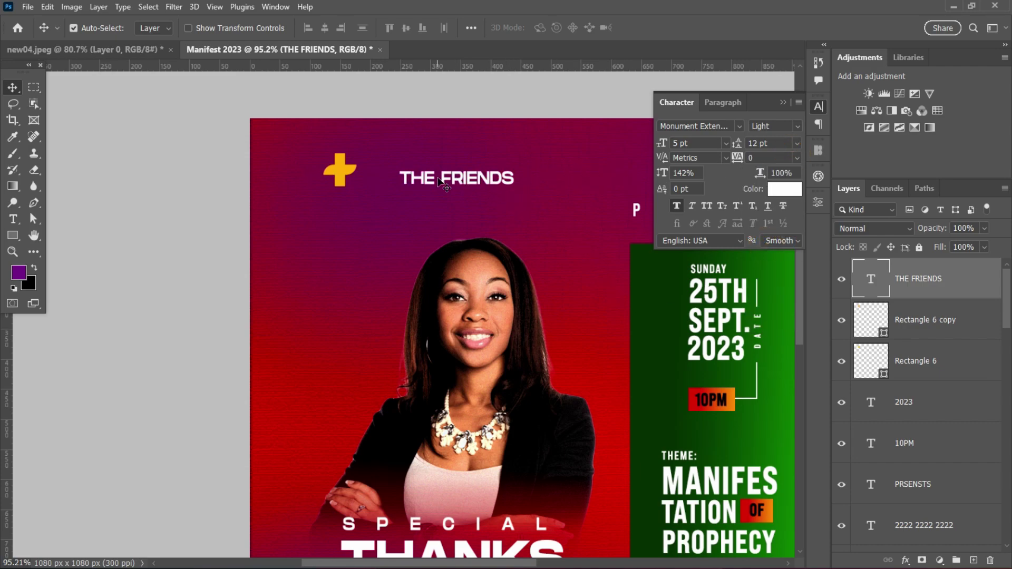
left_click_drag(442, 182, 440, 188)
- Rewrite a copied line as 'OF GOD' and place it under THE FRIENDS
double_click(440, 197)
type("OF")
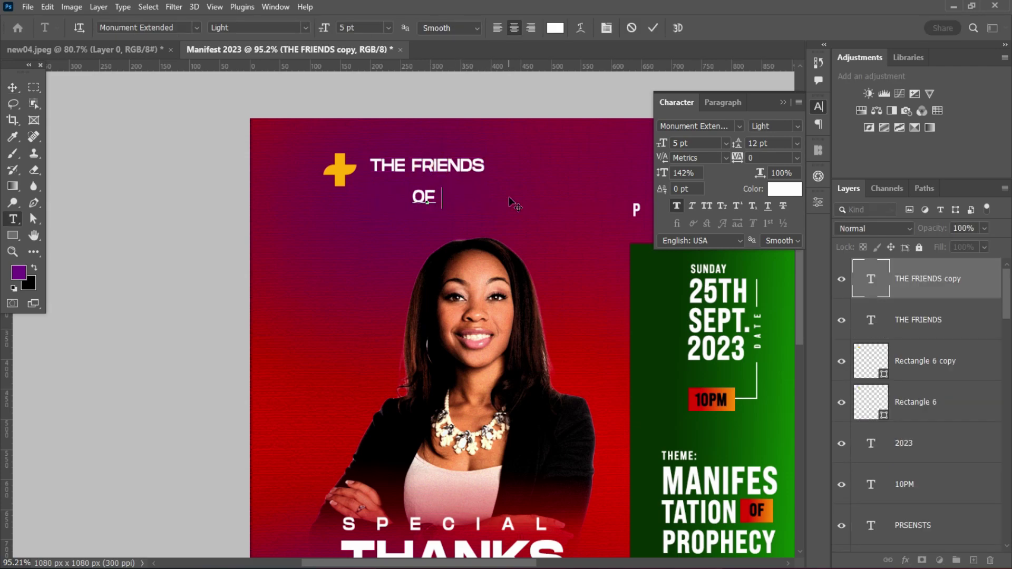
type(" GOD")
left_click(653, 28)
key("v")
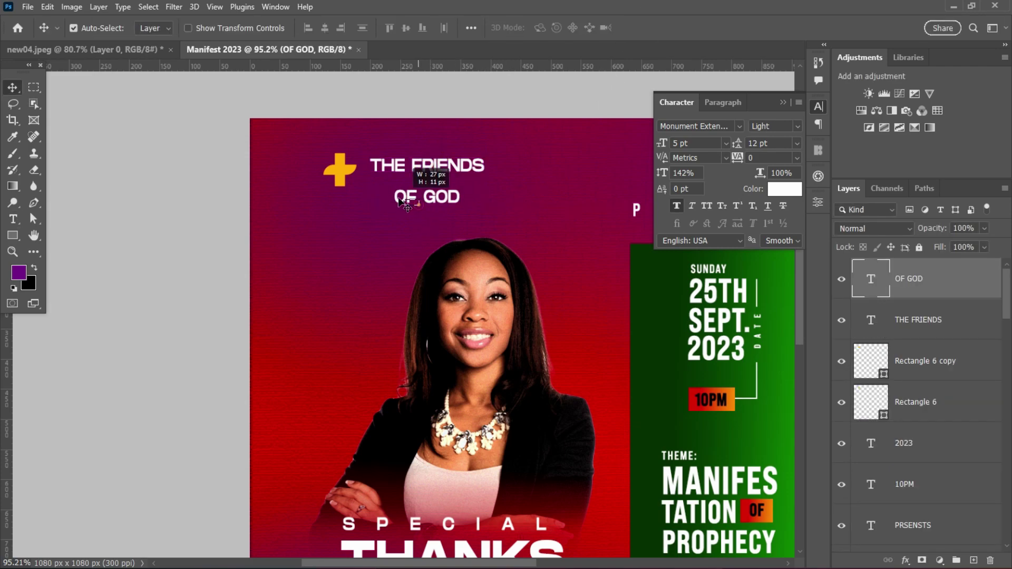
left_click_drag(433, 196, 410, 215)
- Rewrite another copied line as 'CHURCH' and place it under OF GOD
double_click(406, 206)
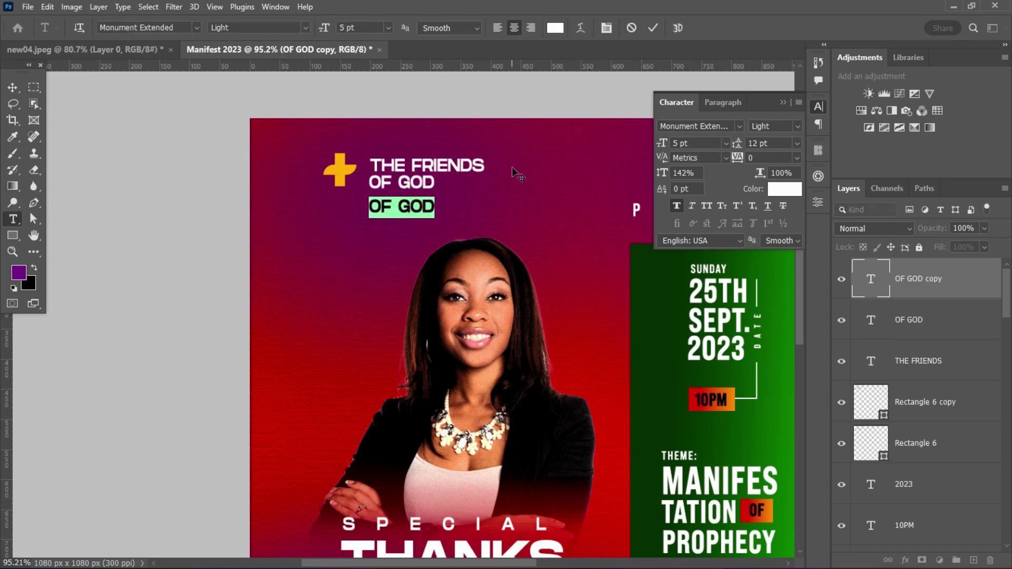
type("CHURCH")
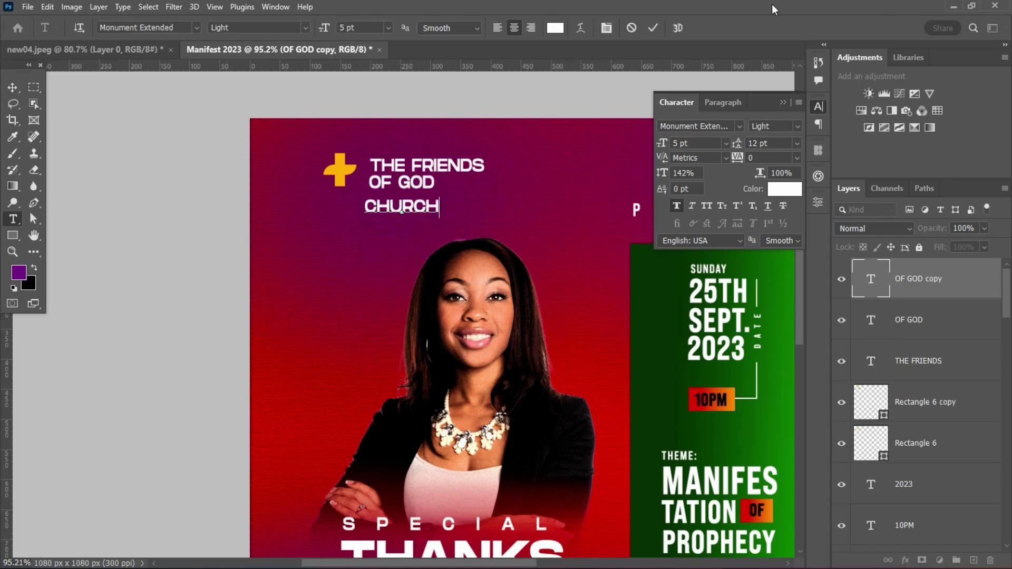
left_click(653, 27)
key("v")
left_click_drag(400, 213, 404, 211)
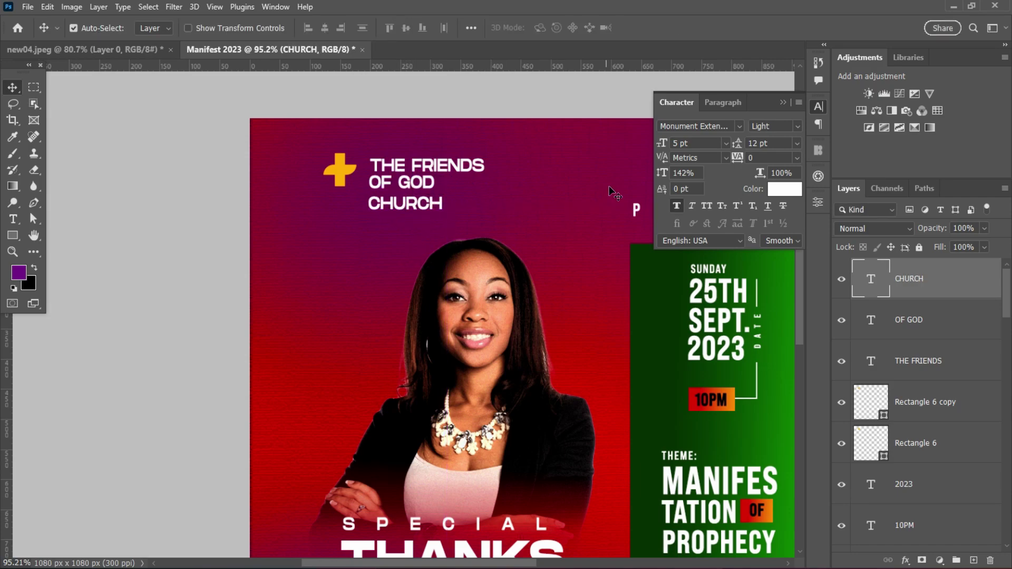
- Make CHURCH ultrabold with letter spacing 50
left_click(795, 127)
left_click(722, 179)
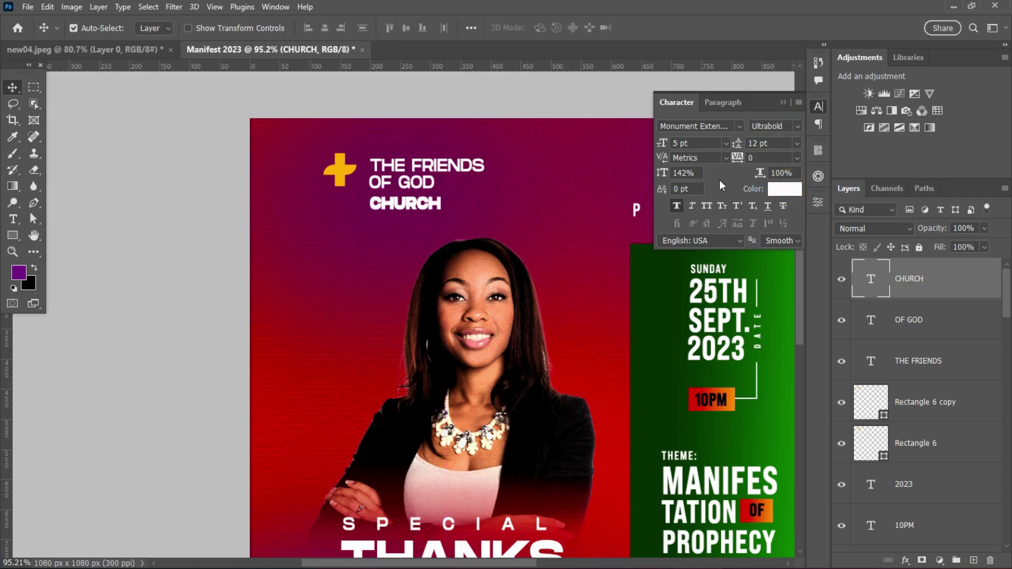
left_click(797, 157)
left_click(770, 280)
left_click(796, 157)
left_click(770, 291)
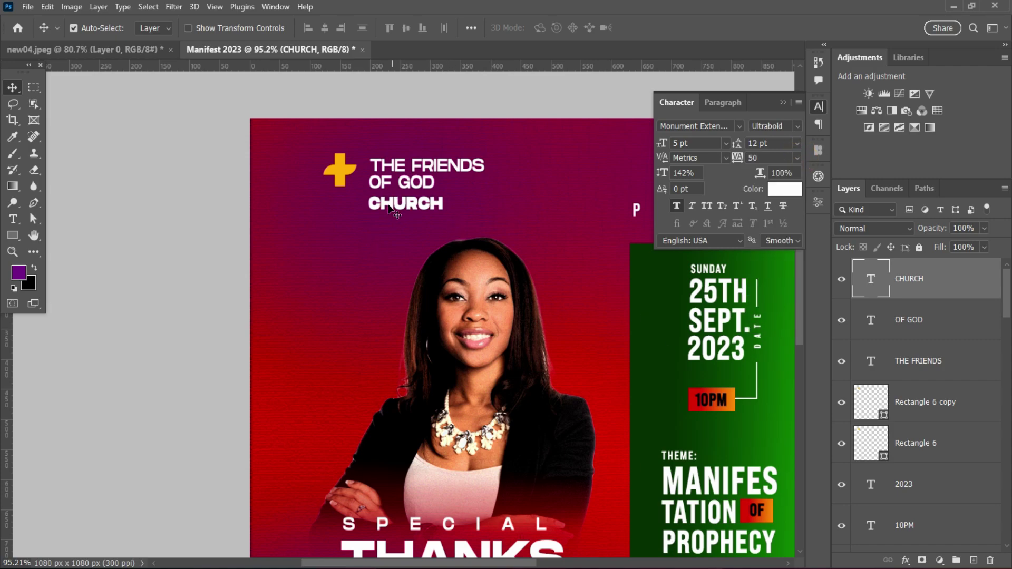
- Tighten the three church-name lines together and scale the block to about 70%
scroll(390, 208, "up", 3)
left_click_drag(423, 152, 427, 158)
left_click_drag(419, 200, 475, 199)
key("ctrl+t")
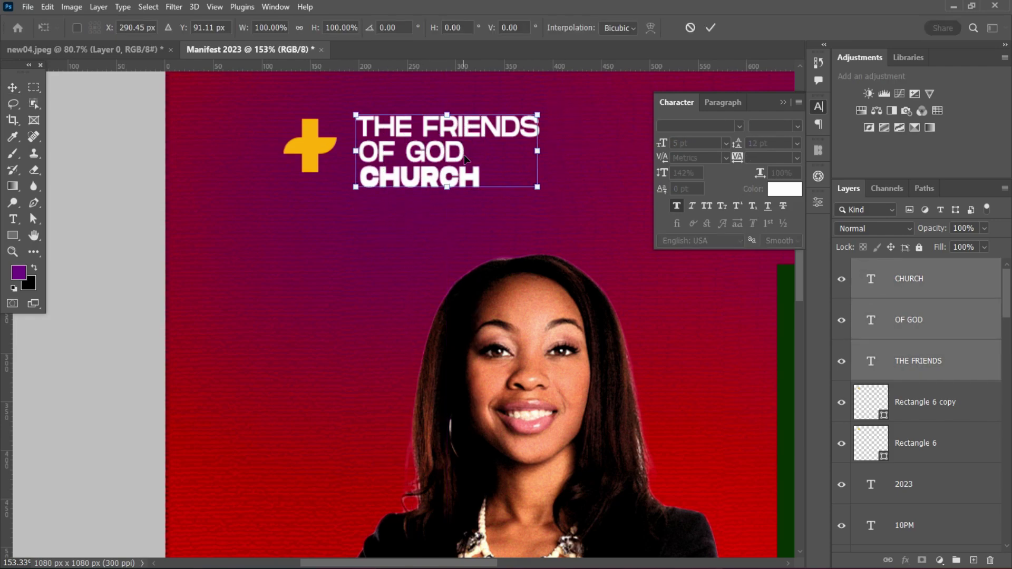
left_click_drag(540, 151, 484, 150)
left_click_drag(410, 145, 406, 148)
scroll(567, 239, "down", 2)
scroll(574, 227, "down", 2)
key("Return")
scroll(598, 317, "down", 2)
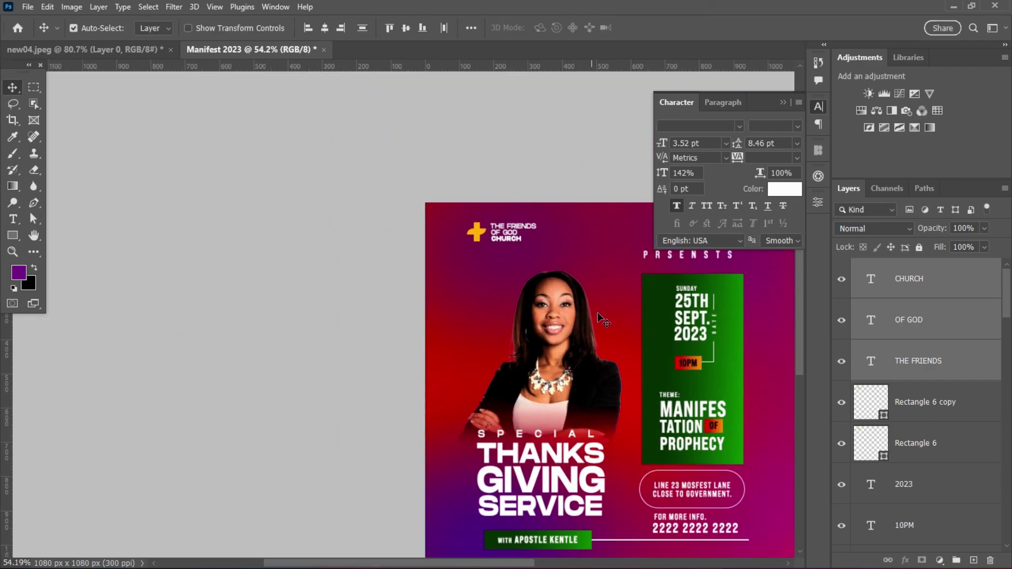
left_click_drag(501, 564, 560, 564)
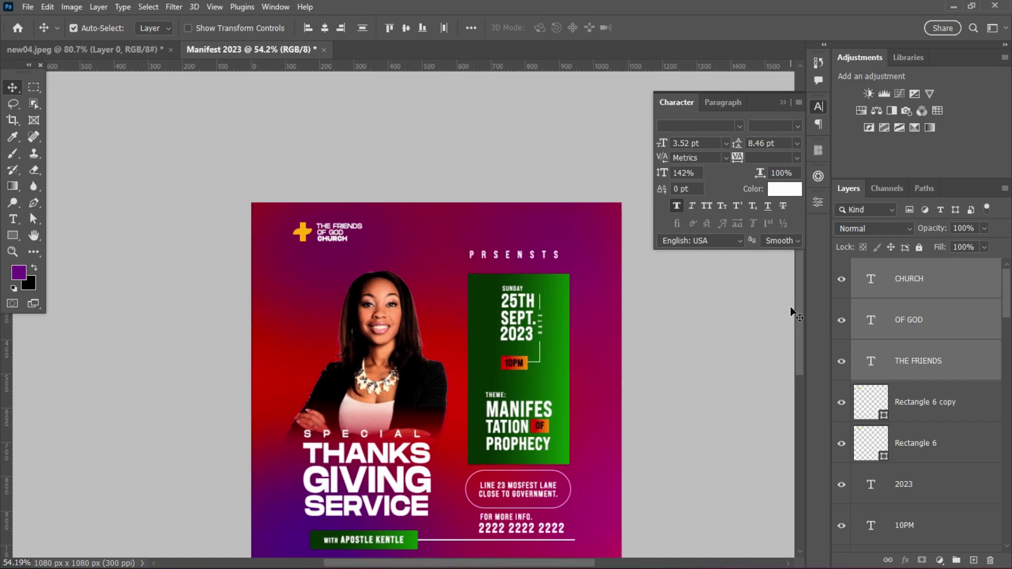
left_click_drag(798, 316, 799, 349)
scroll(393, 421, "up", 2)
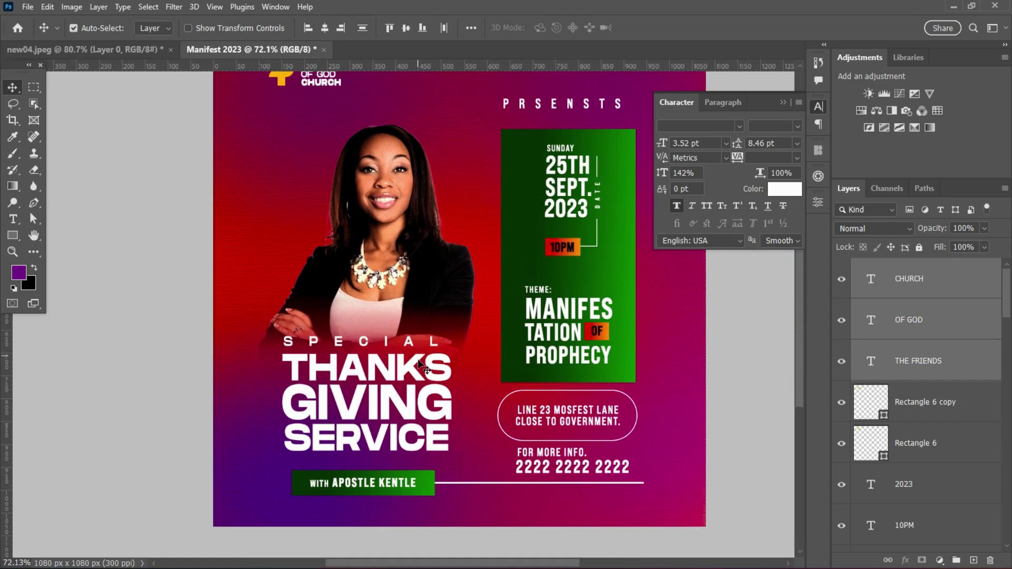
- Select GIVING and bring the SOF gold texture from new04.jpeg into the flyer
left_click(408, 396)
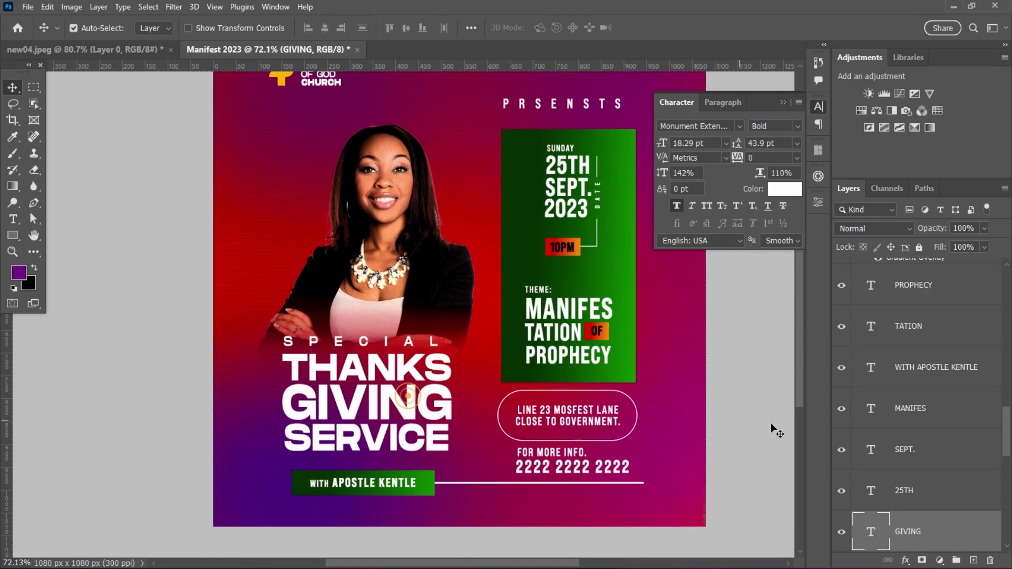
left_click(117, 49)
left_click_drag(518, 261, 404, 409)
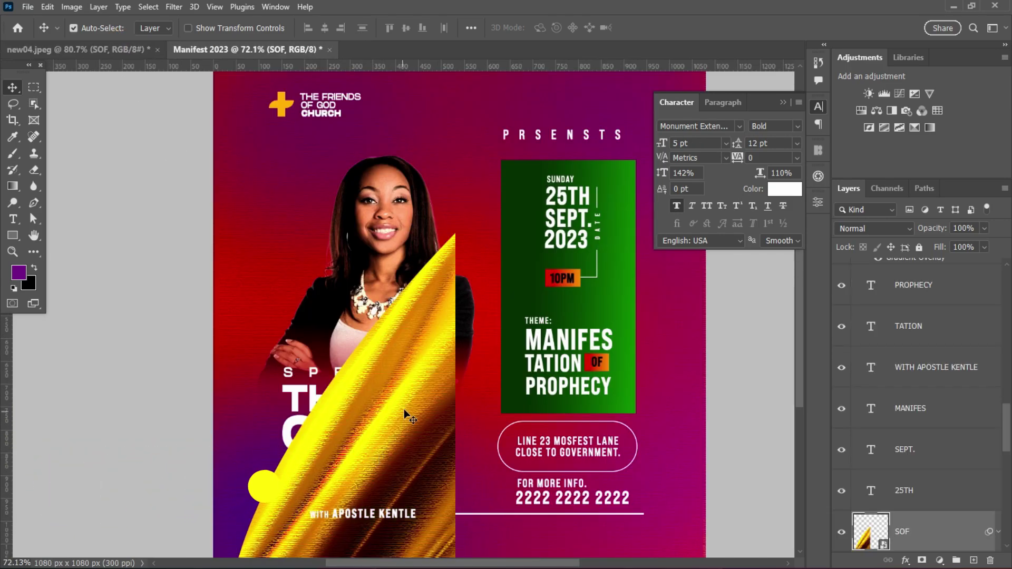
- Tilt the gold texture, enlarge it to about 124%, and clip it to GIVING
key("ctrl+t")
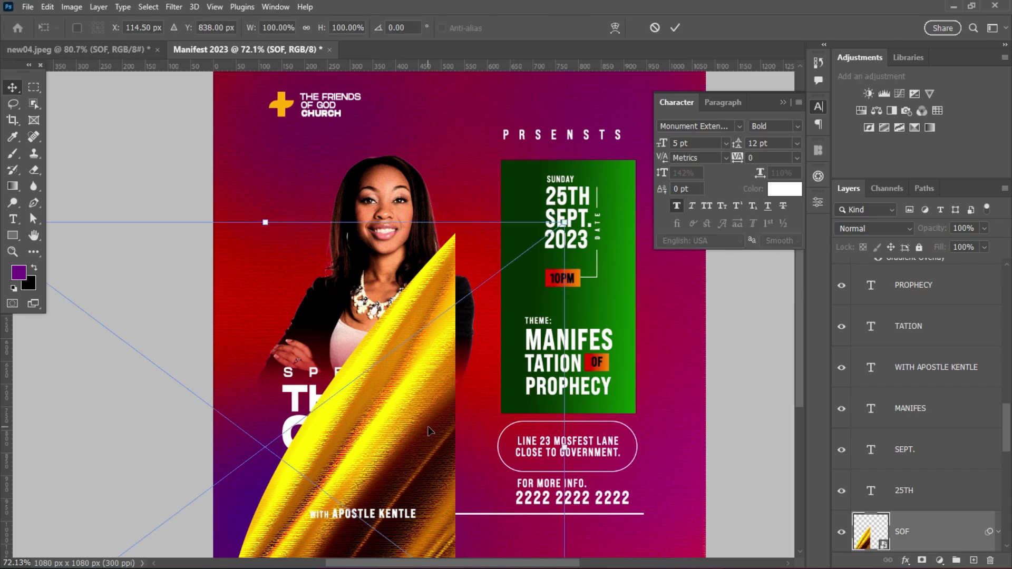
left_click_drag(588, 255, 632, 388)
left_click_drag(384, 475, 363, 452)
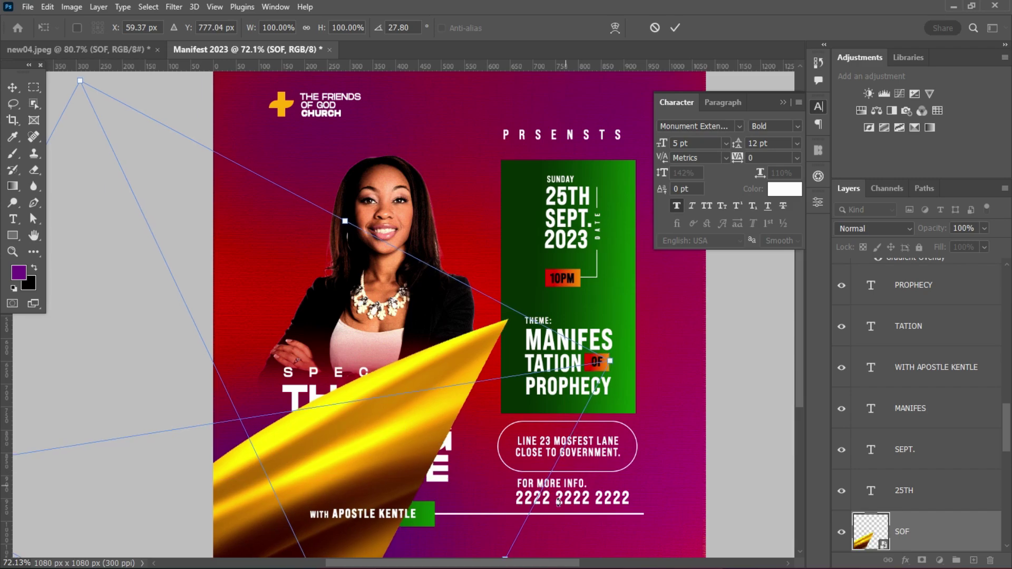
left_click_drag(612, 361, 787, 332)
left_click_drag(325, 478, 258, 446)
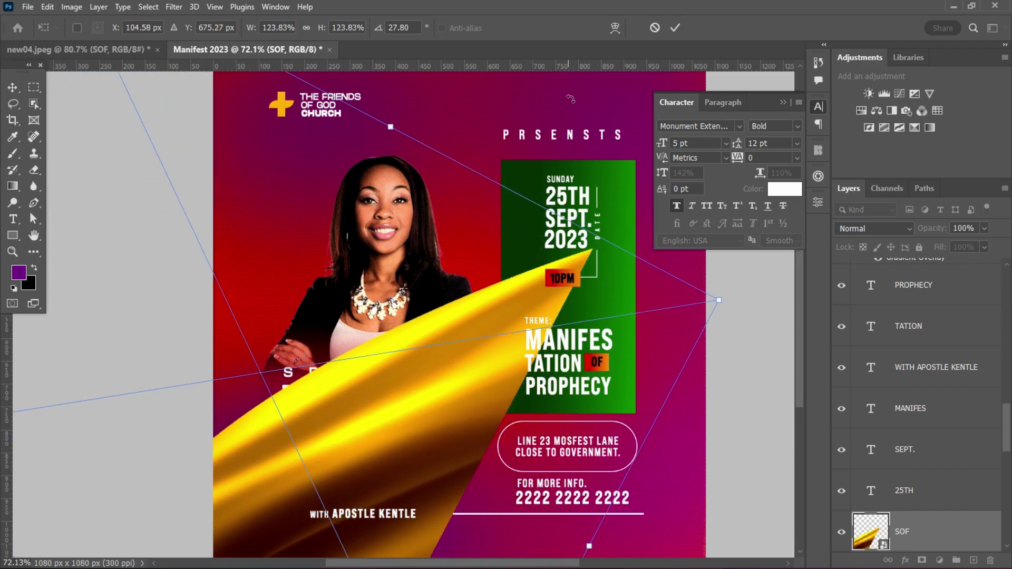
left_click(677, 30)
scroll(943, 446, "down", 3)
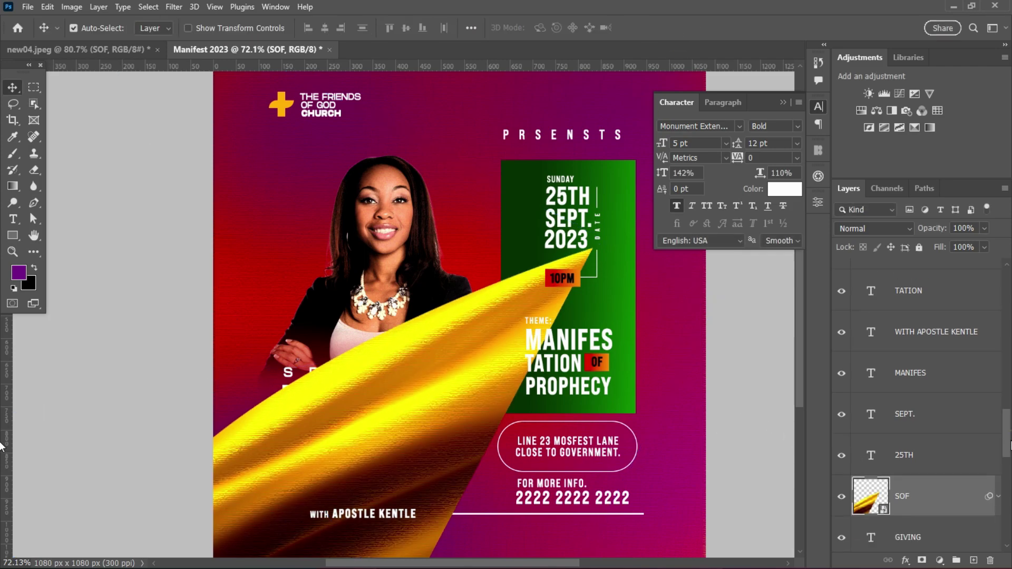
left_click(922, 408, "alt")
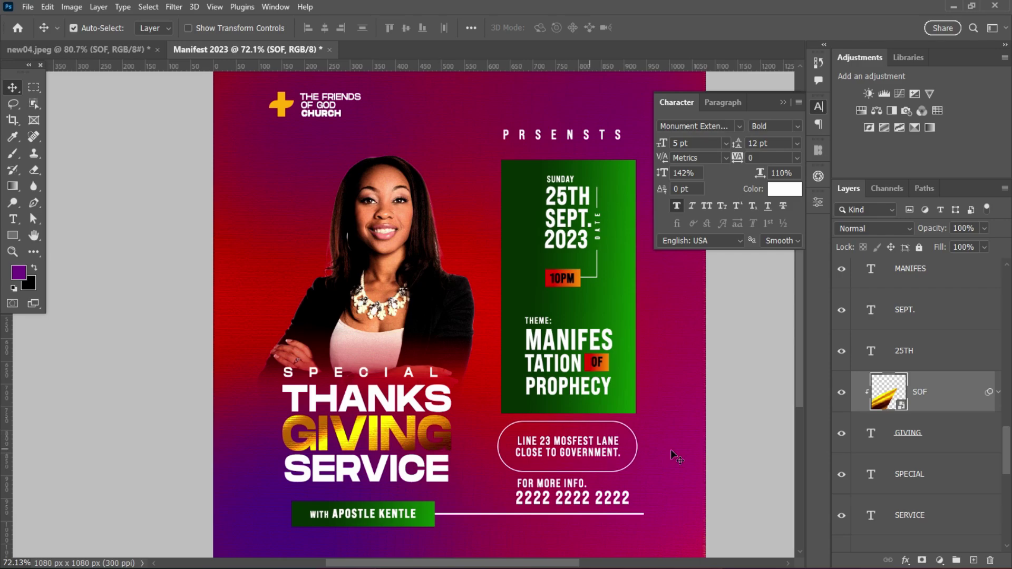
- Rotate the clipped texture to about 51.85° and reposition it within the GIVING letters
left_click(962, 390)
key("ctrl+t")
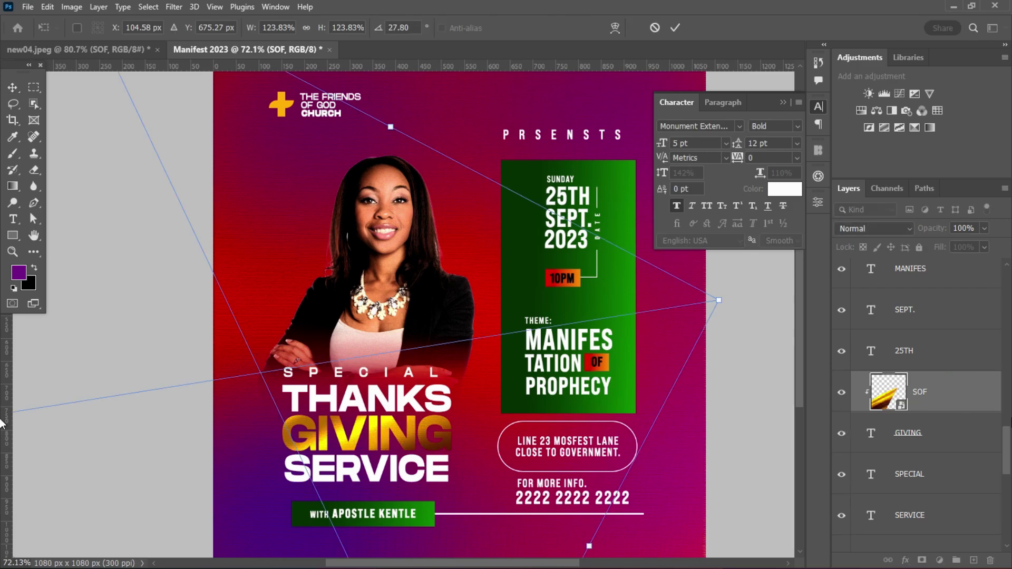
left_click_drag(369, 406, 356, 438)
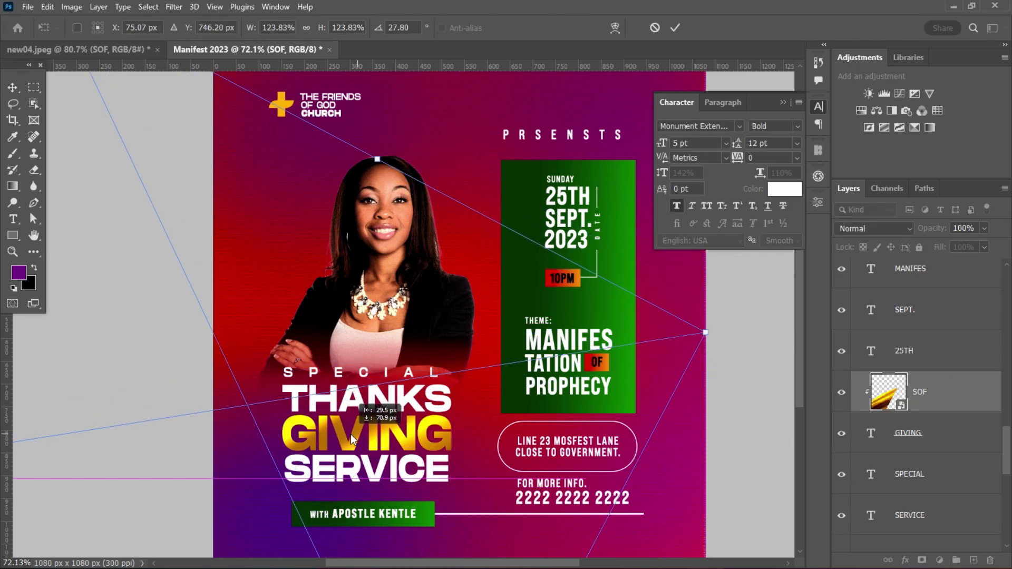
left_click_drag(758, 329, 784, 543)
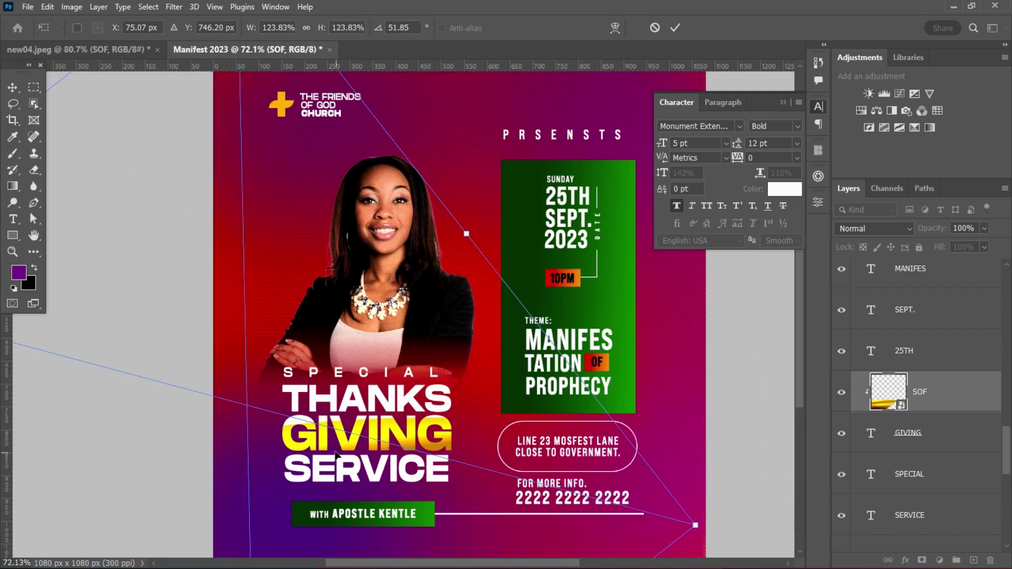
left_click_drag(336, 454, 335, 444)
left_click(676, 28)
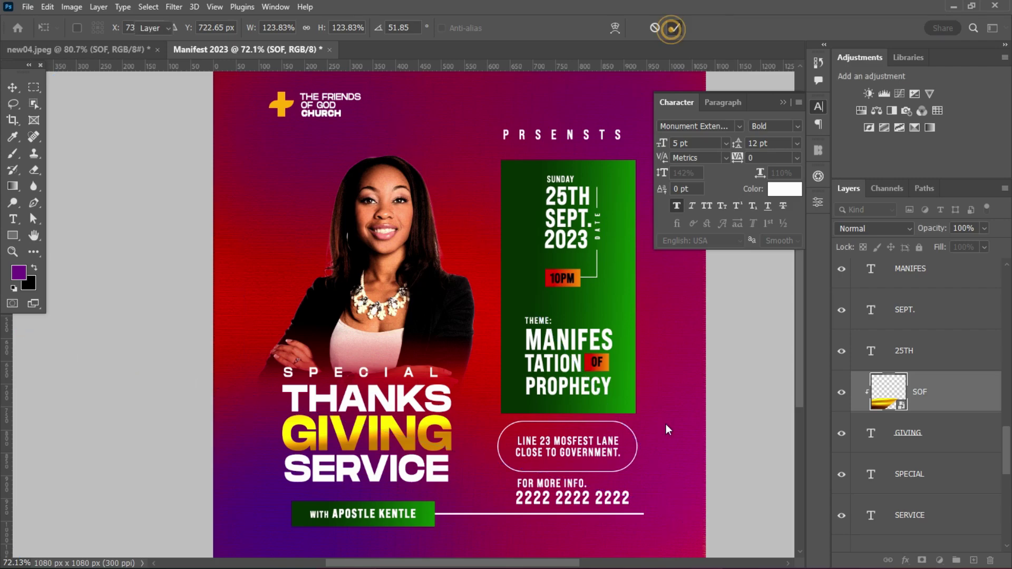
scroll(507, 410, "down", 2)
scroll(428, 409, "up", 2)
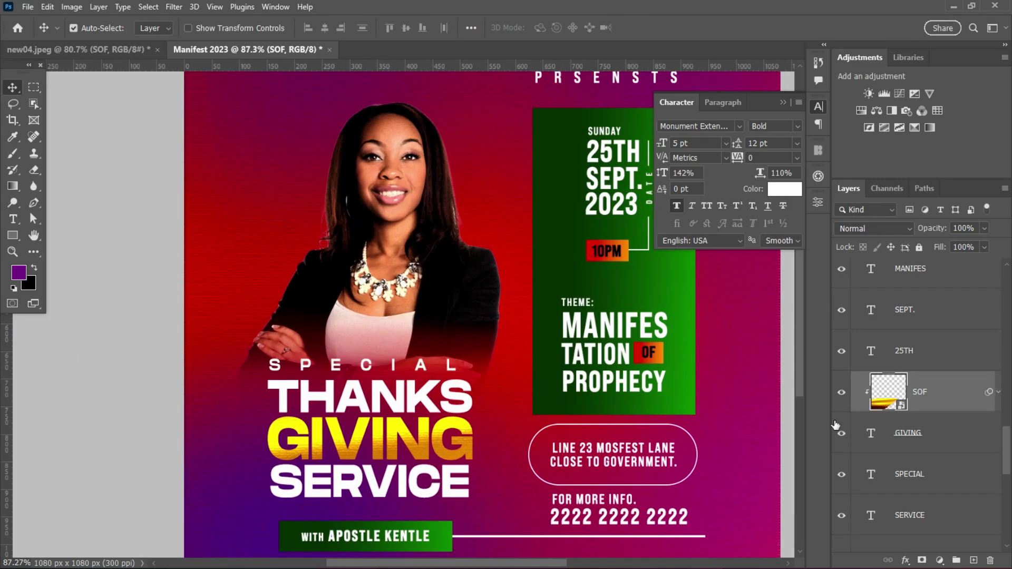
- Give GIVING a Multiply drop shadow: 49% opacity, 4 px distance, 26% spread, 8 px size
left_click(946, 444)
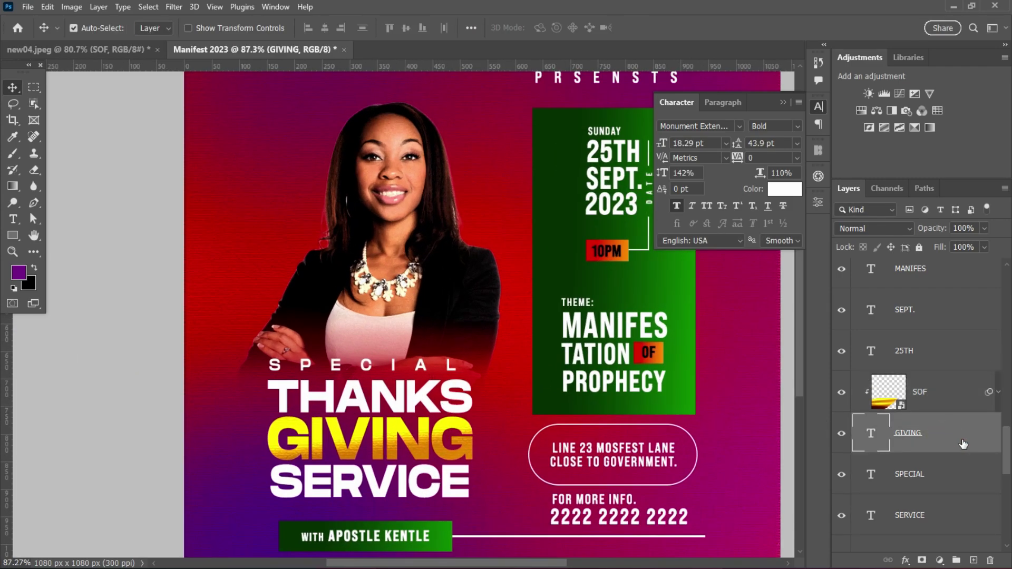
double_click(963, 444)
left_click(561, 460)
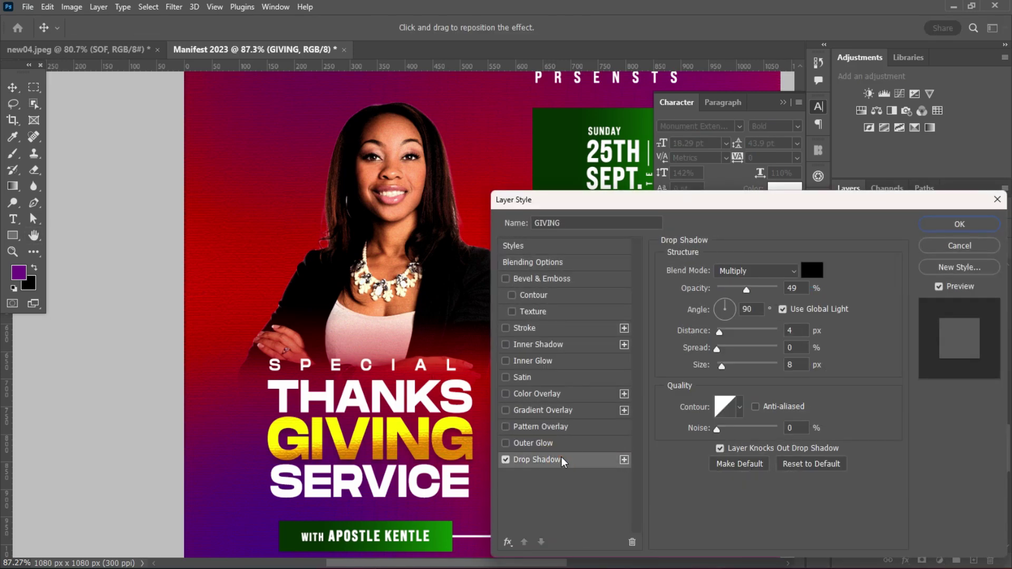
left_click(580, 462)
left_click_drag(717, 349, 736, 353)
left_click(967, 228)
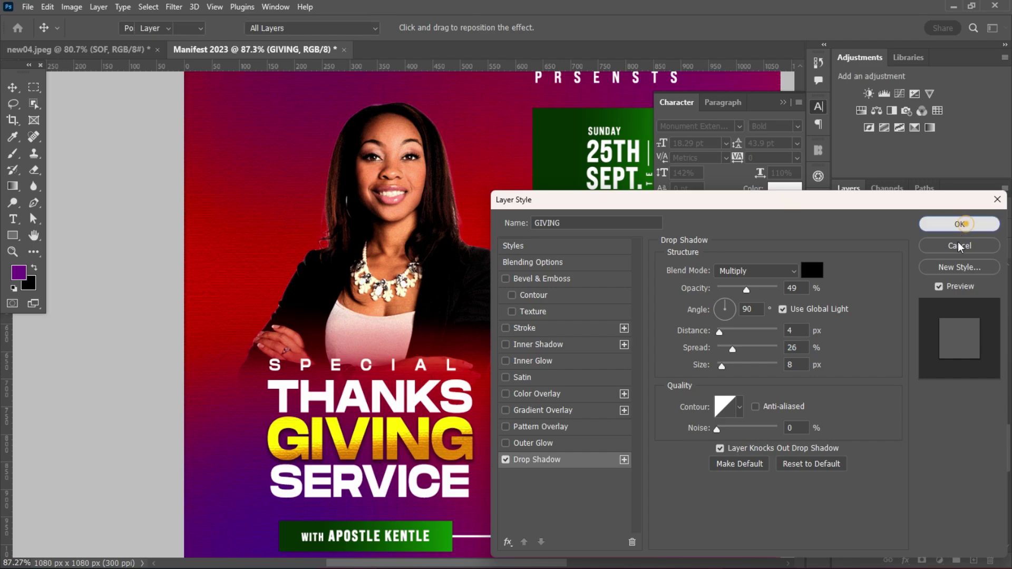
scroll(971, 432, "down", 3)
scroll(443, 364, "down", 2)
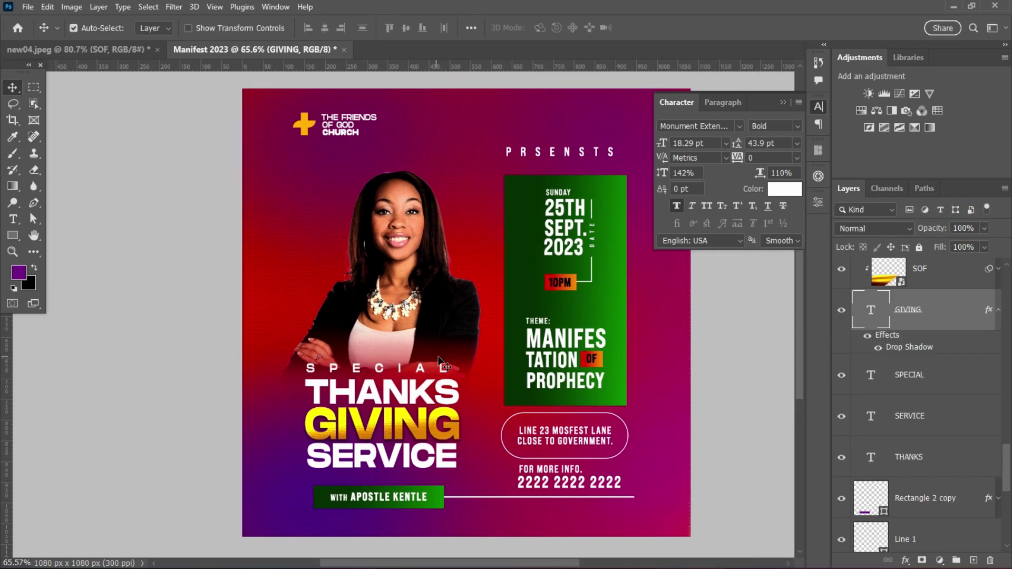
scroll(464, 367, "up", 3)
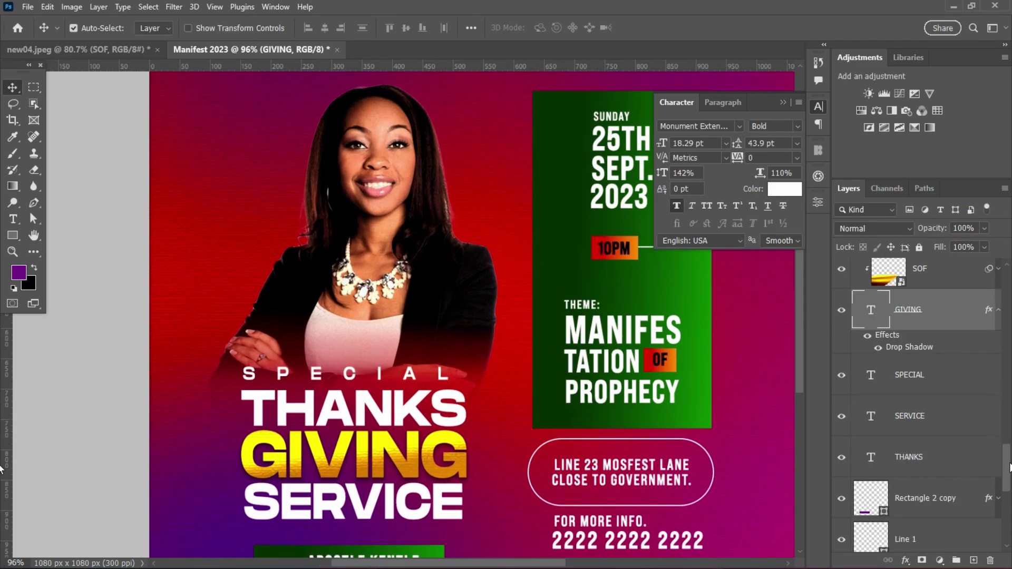
- Duplicate the gold texture layer and clip the copy to the THANKS text
left_click(922, 423)
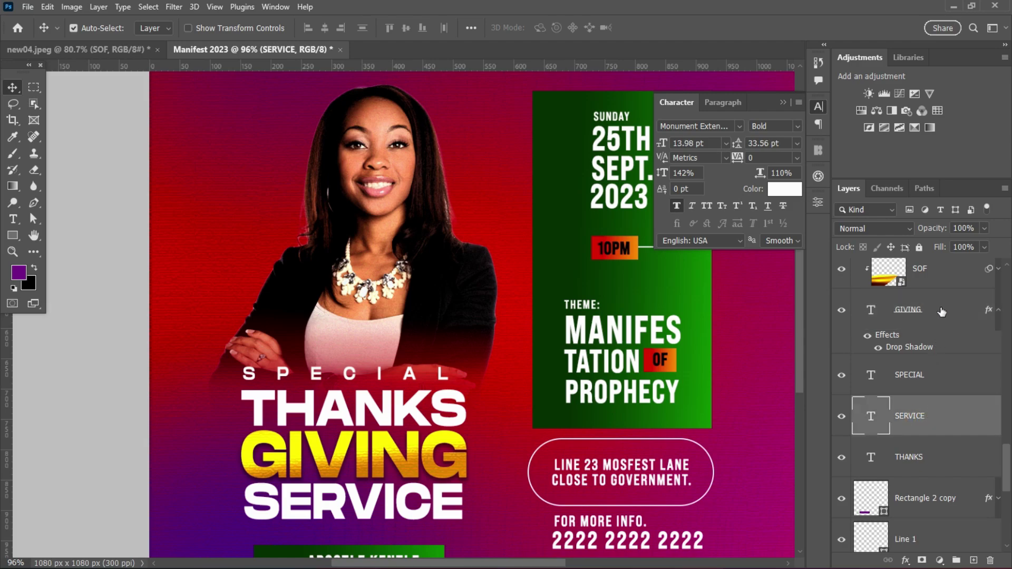
left_click(948, 272)
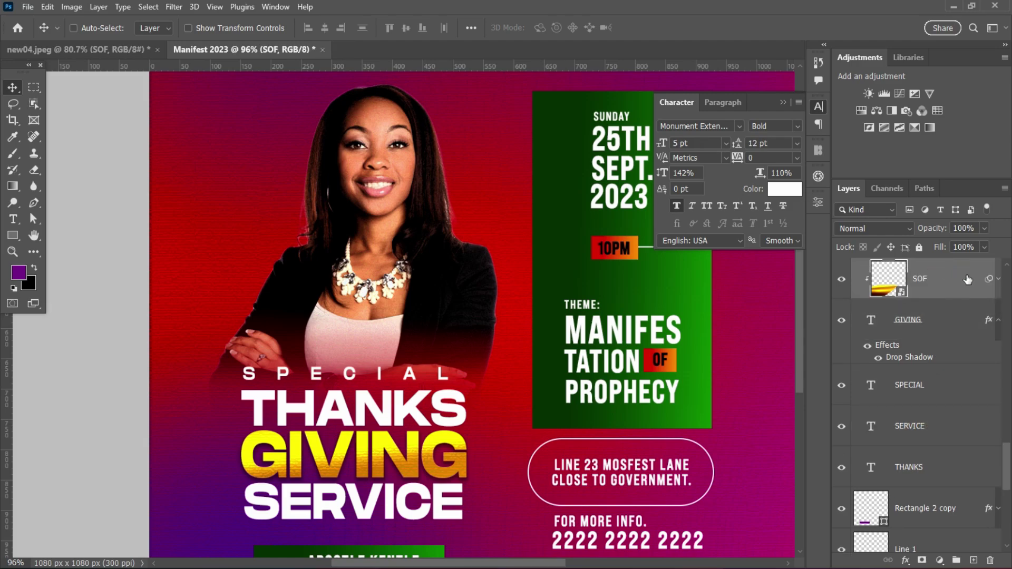
key("ctrl+j")
left_click_drag(952, 285, 927, 497)
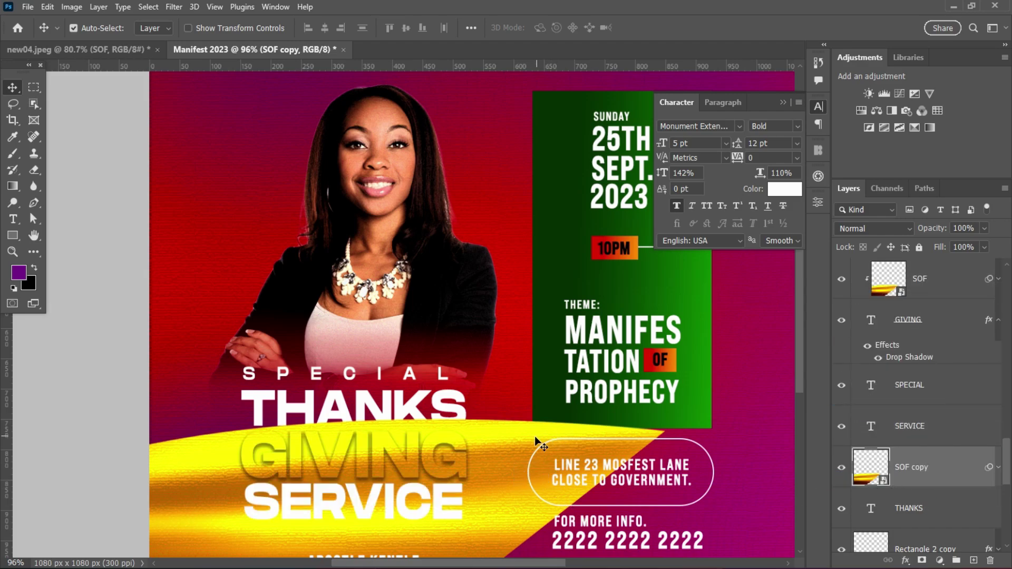
left_click_drag(535, 436, 524, 397)
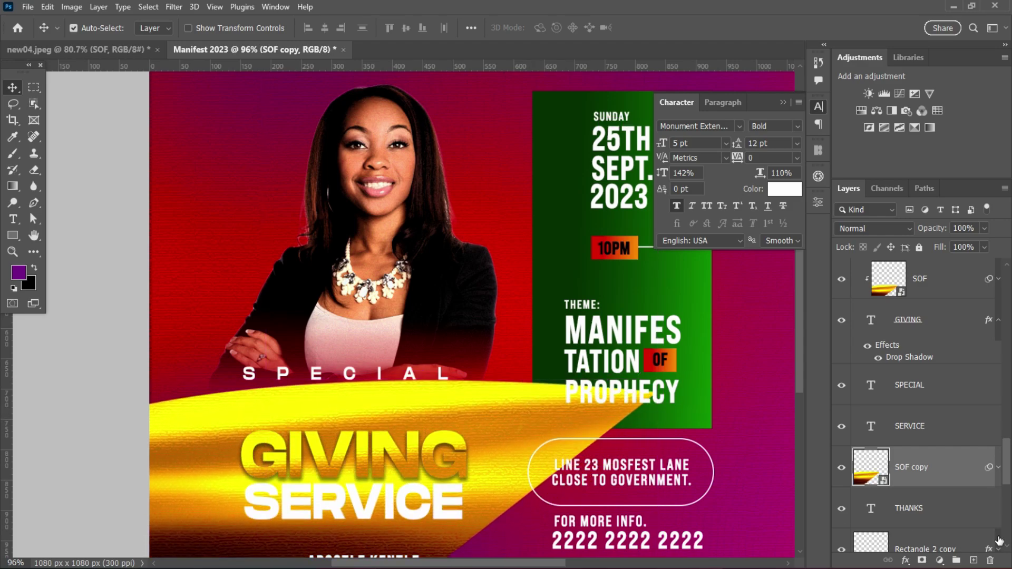
left_click(938, 484, "alt")
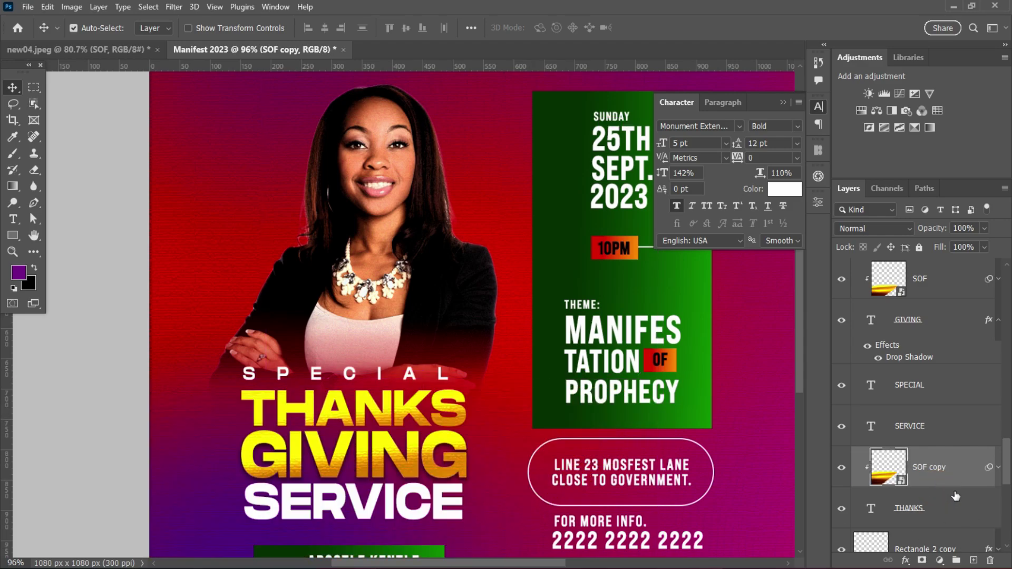
- Add a drop shadow to the THANKS text layer
double_click(964, 508)
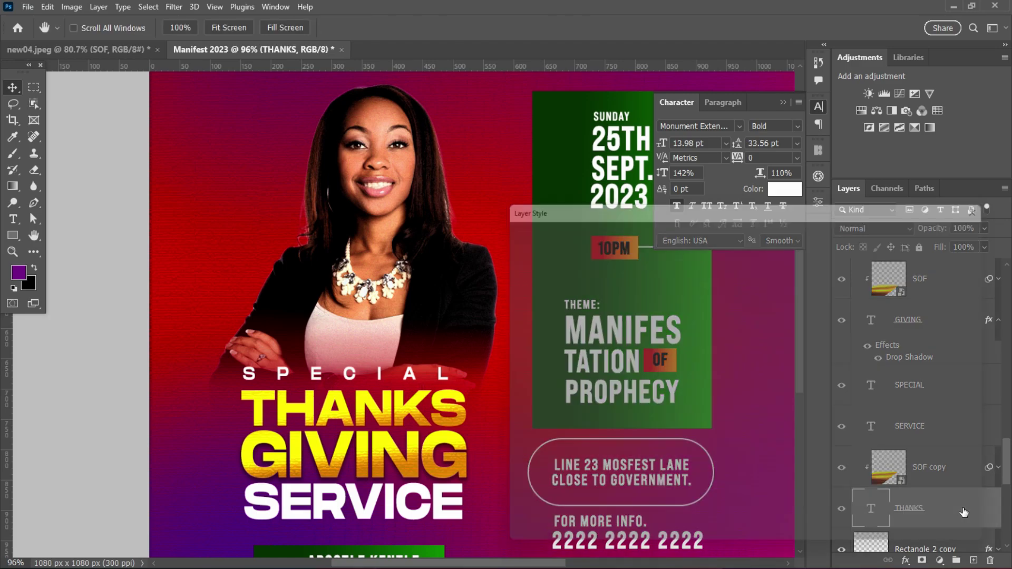
left_click(551, 459)
left_click(960, 224)
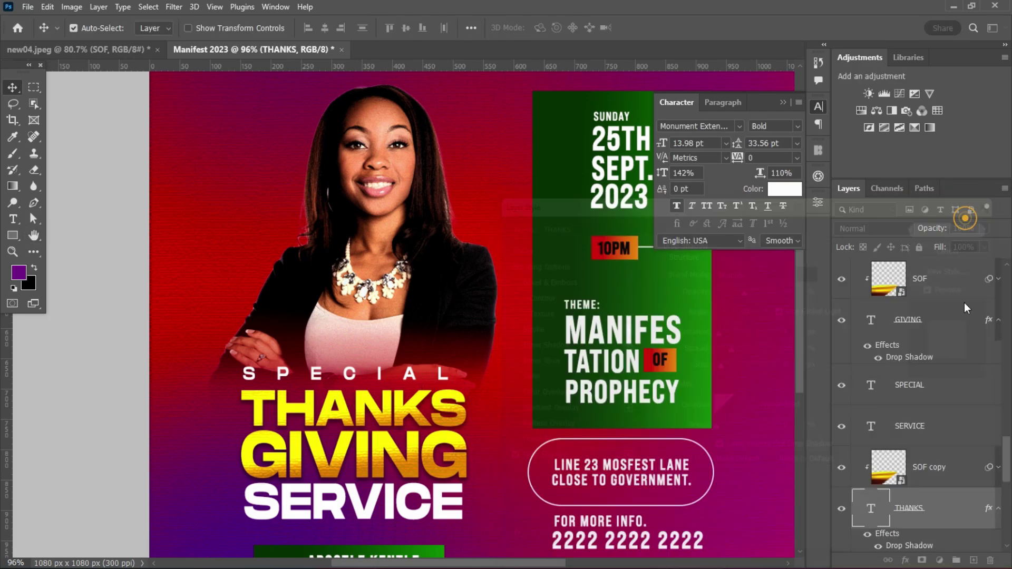
- Duplicate the SOF copy gold texture and clip it to the SERVICE text
left_click(454, 507)
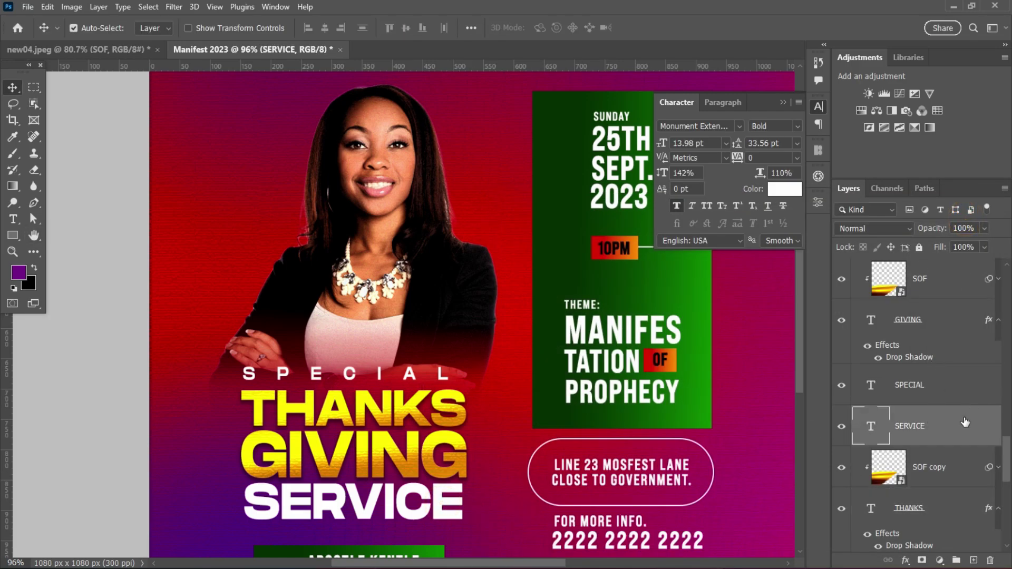
left_click(956, 476)
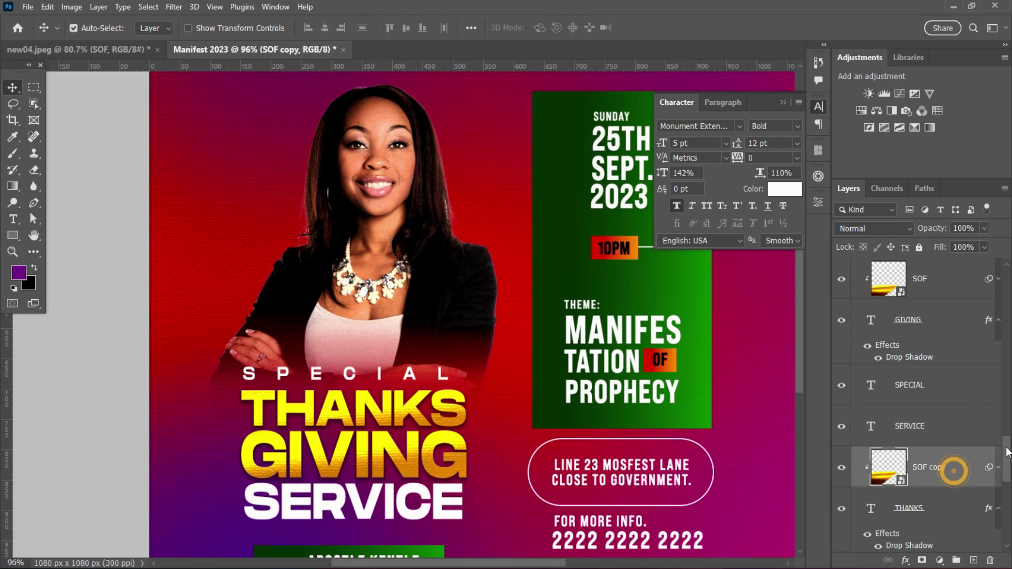
key("ctrl+j")
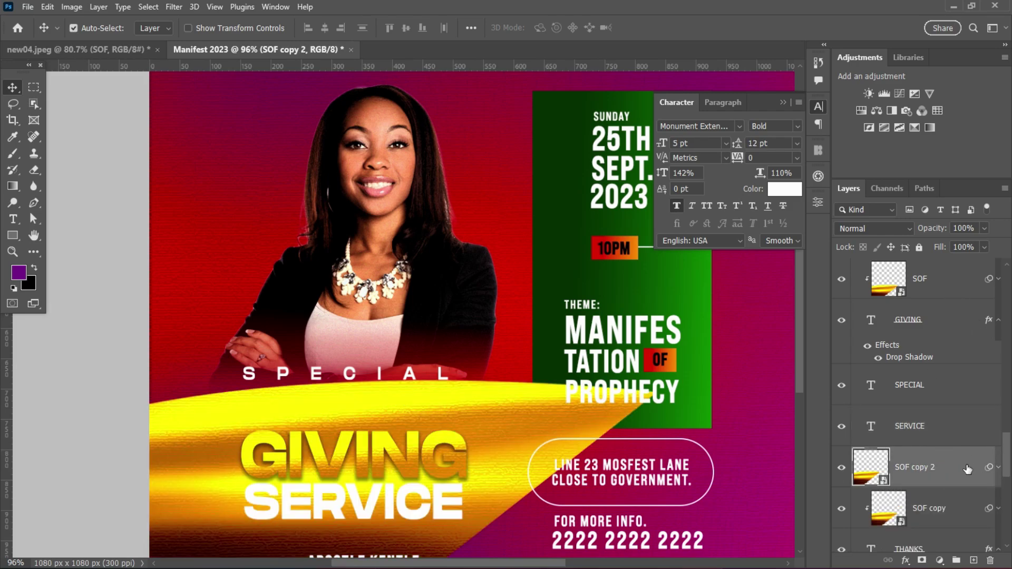
left_click_drag(968, 468, 935, 419)
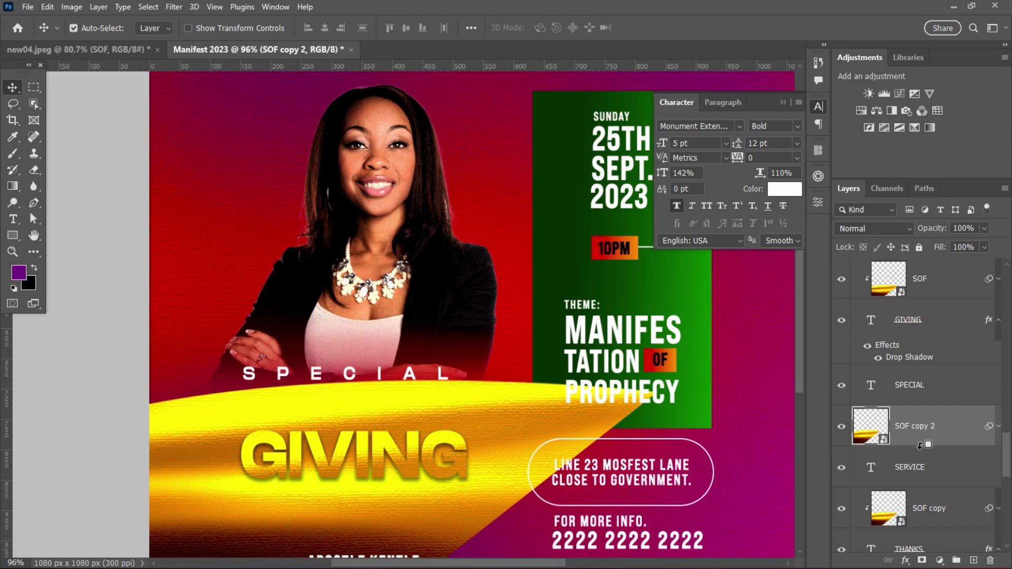
left_click(920, 446, "alt")
scroll(481, 462, "down", 3)
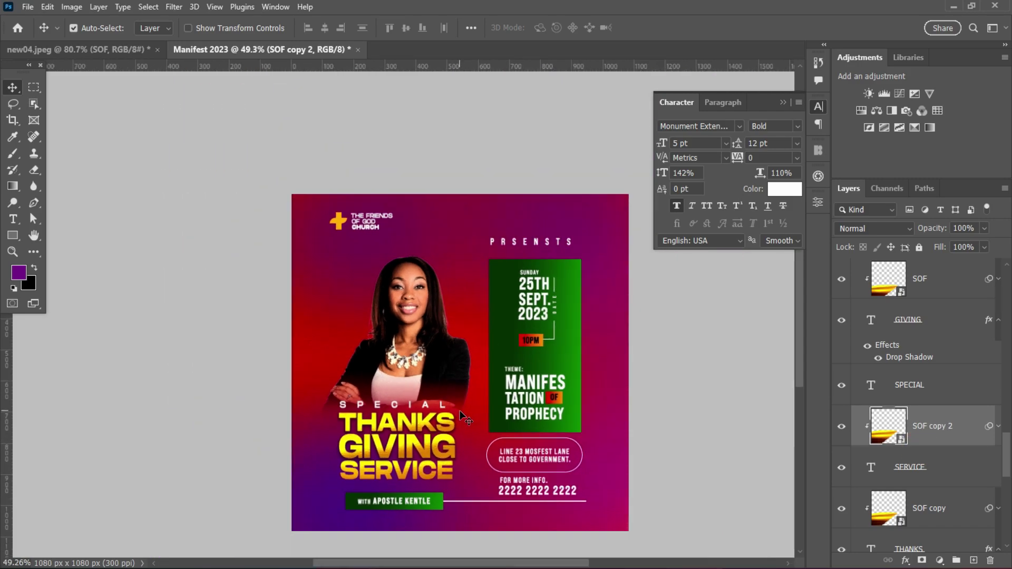
- Enable a drop shadow on the SERVICE text layer, matching THANKS and GIVING
scroll(475, 314, "up", 2)
scroll(569, 324, "down", 1)
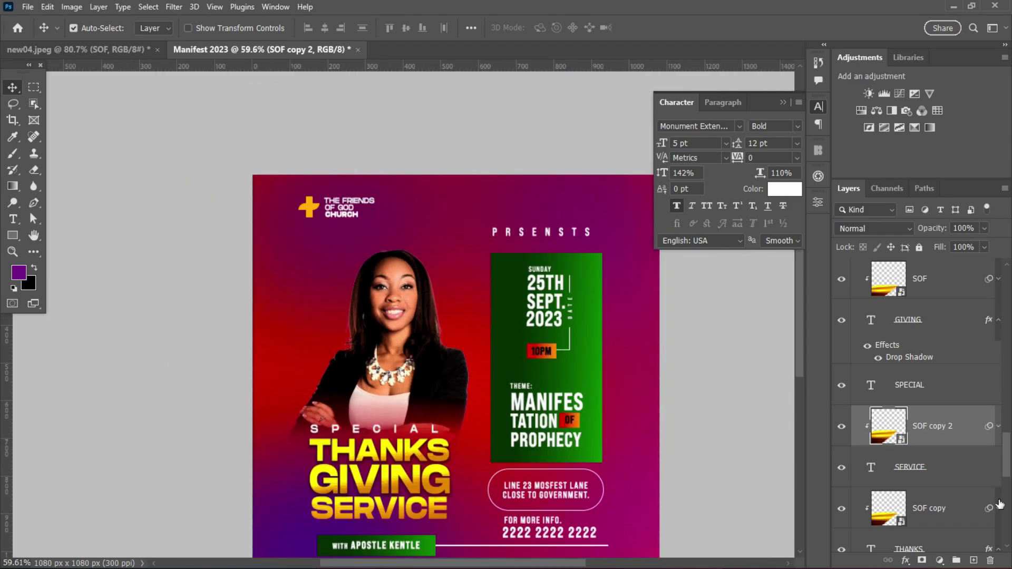
double_click(970, 477)
left_click(504, 460)
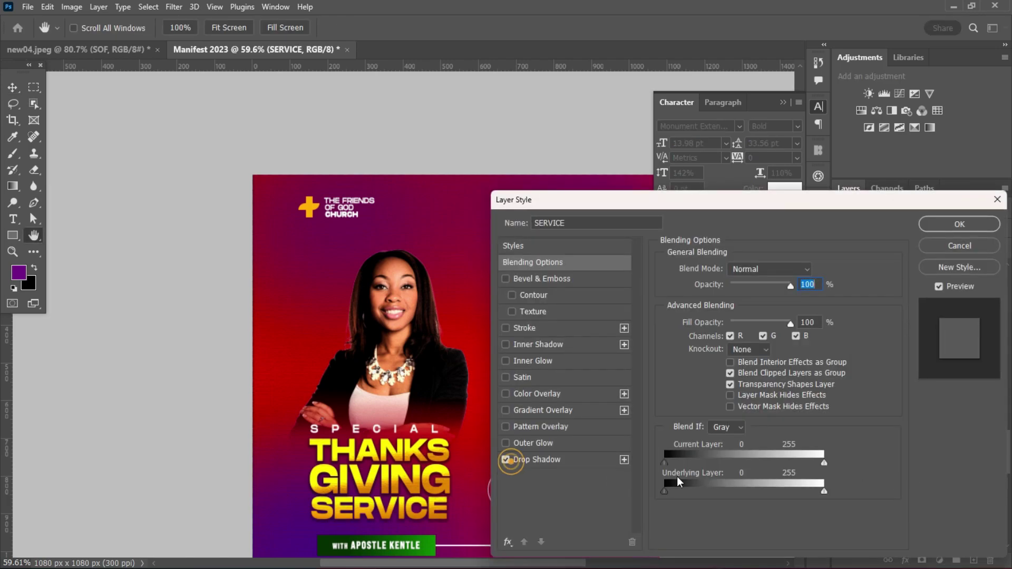
left_click(960, 224)
scroll(498, 455, "down", 2)
scroll(498, 456, "up", 3)
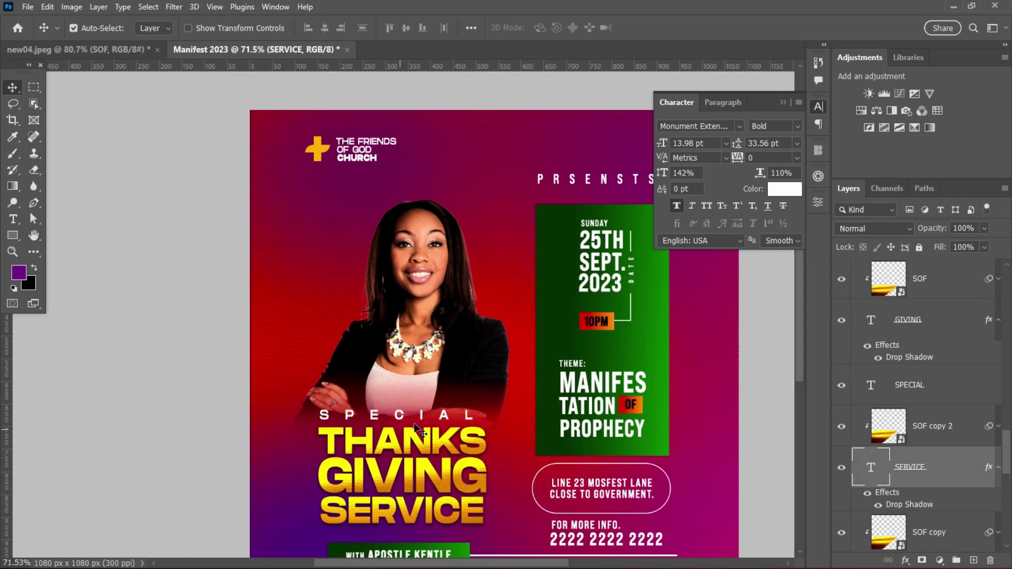
- Select the SPECIAL text layer and close the character settings panel
left_click_drag(801, 361, 796, 385)
left_click(370, 360)
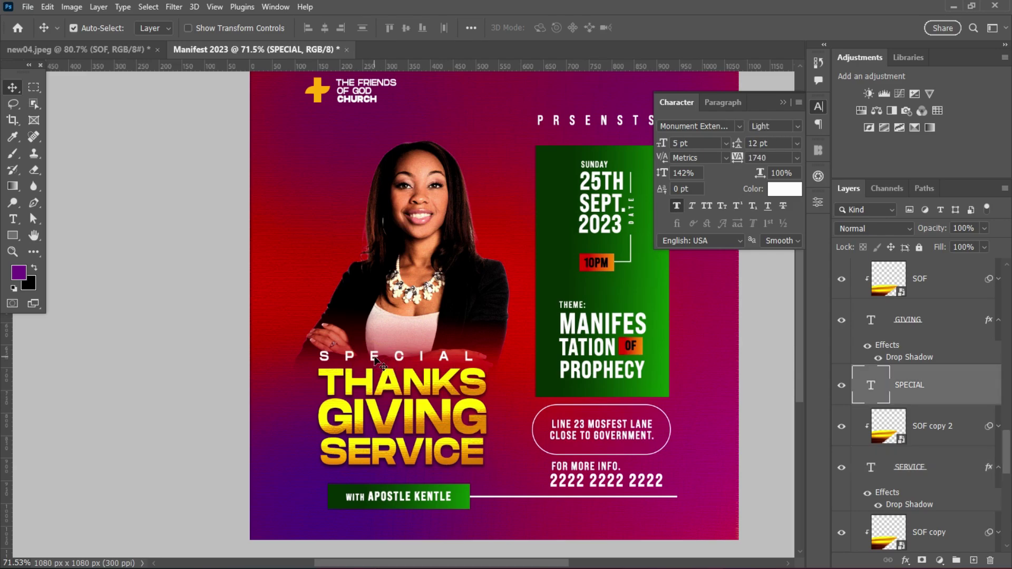
left_click_drag(375, 360, 376, 360)
scroll(596, 370, "down", 3)
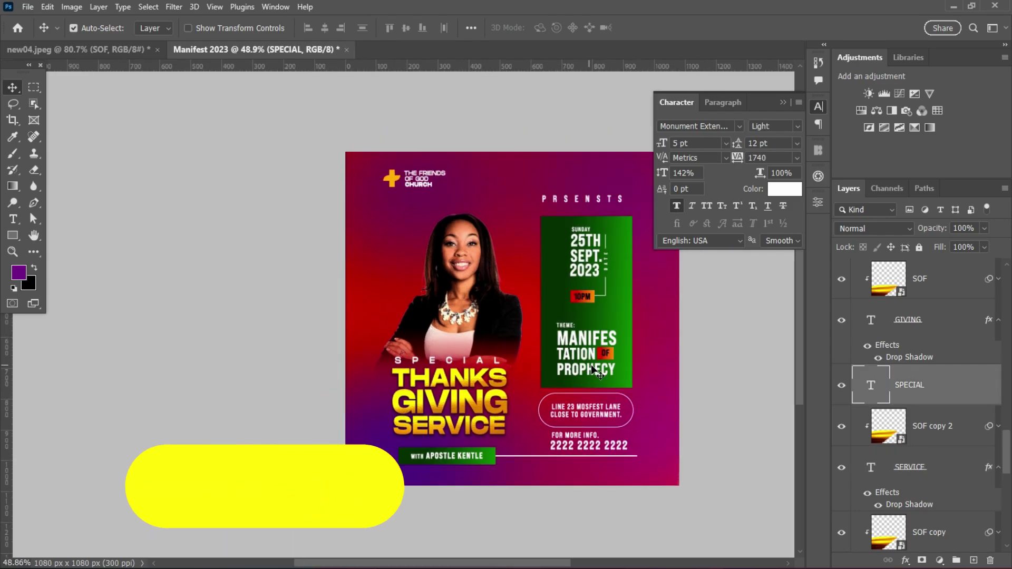
scroll(596, 371, "up", 2)
left_click(783, 102)
scroll(952, 288, "up", 10)
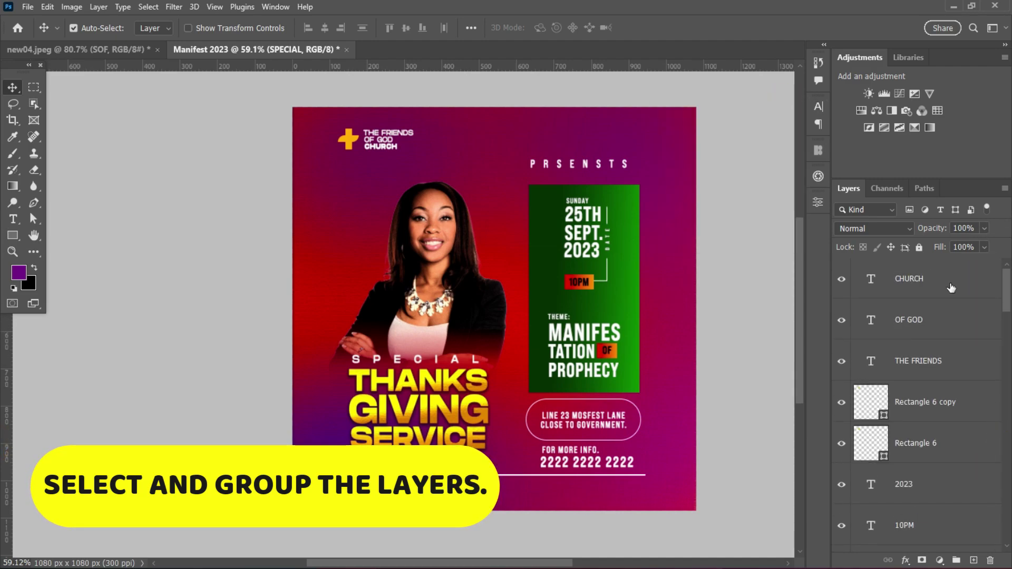
- Group all text layers from CHURCH down into a folder named TEXT
left_click(952, 288)
scroll(944, 369, "down", 10)
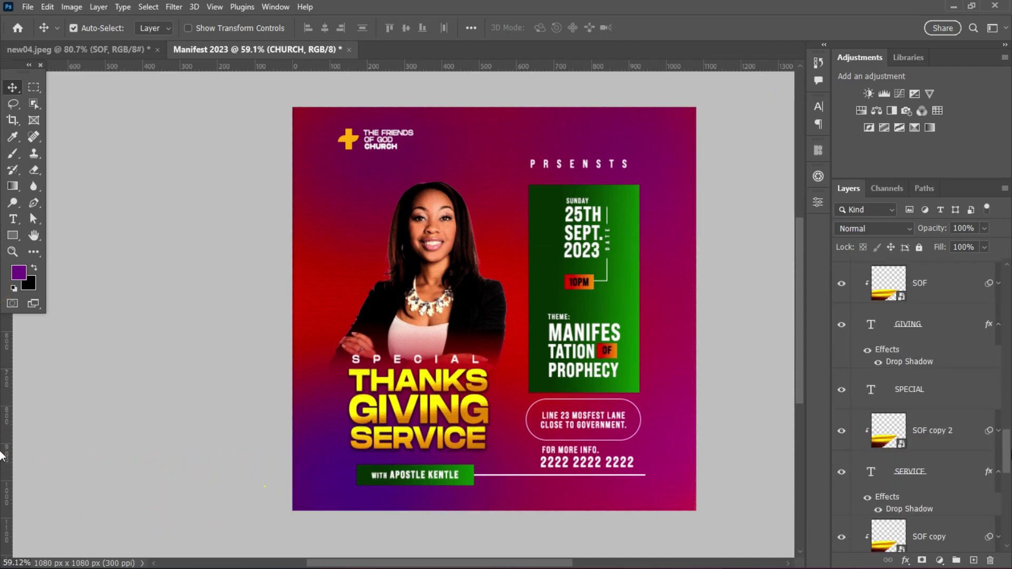
scroll(944, 370, "down", 4)
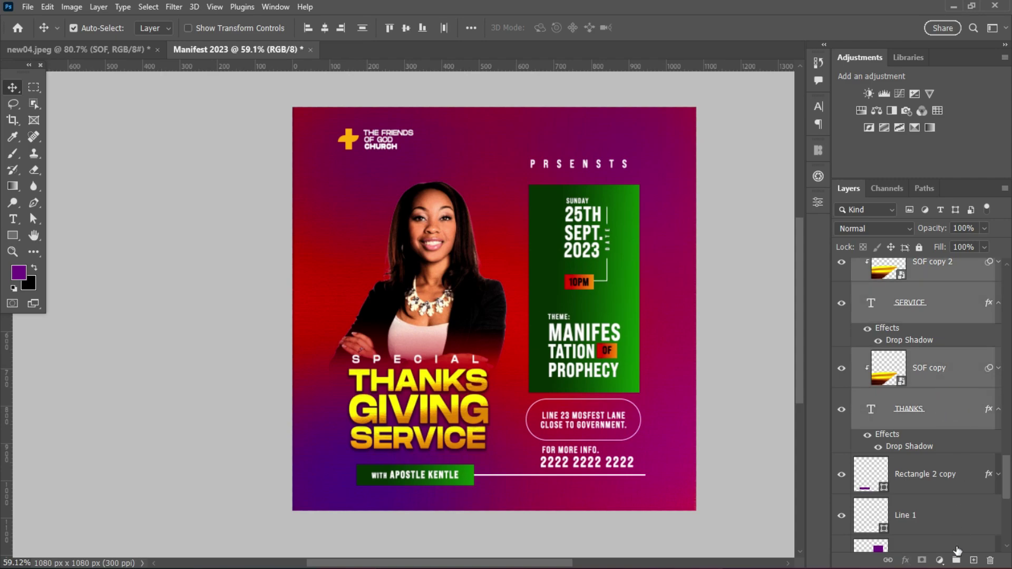
key("ctrl+g")
double_click(904, 268)
type("t")
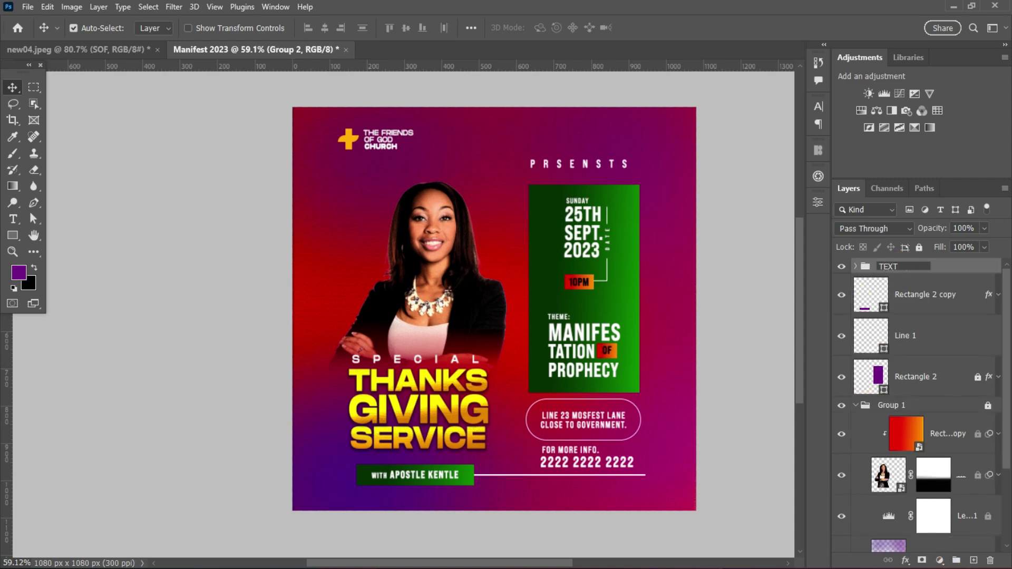
key("Return")
- Group Rectangle 2 copy, Line 1 and Rectangle 2 as ELEMETS, and collapse Group 1
left_click(928, 303)
left_click(929, 377, "shift")
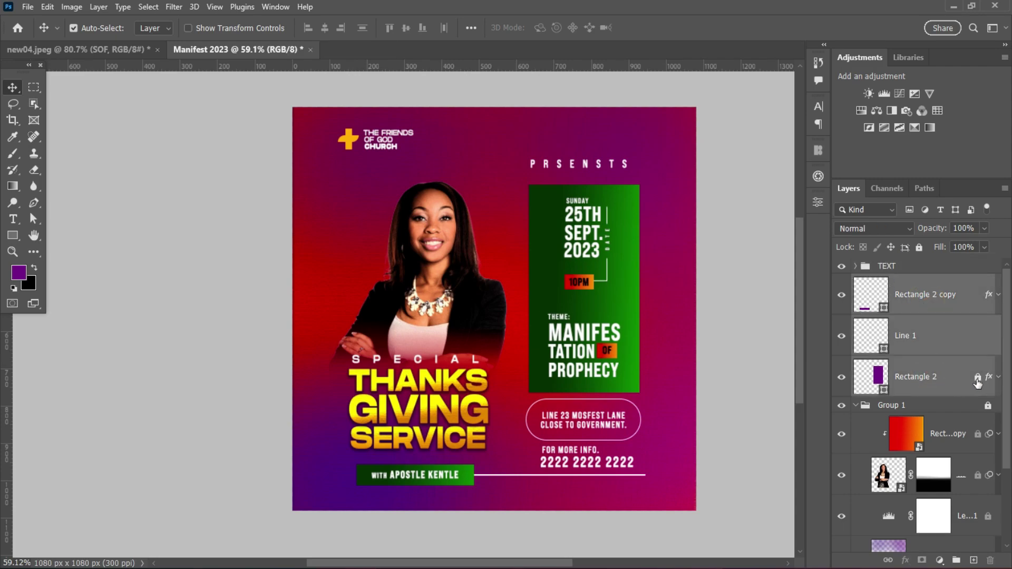
key("ctrl+g")
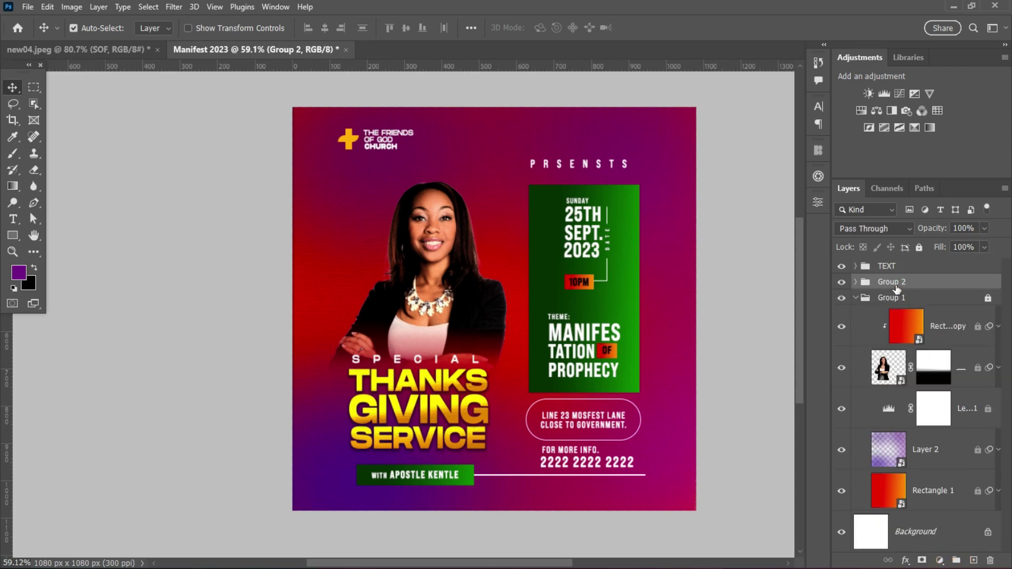
double_click(896, 285)
type("ELEMETS")
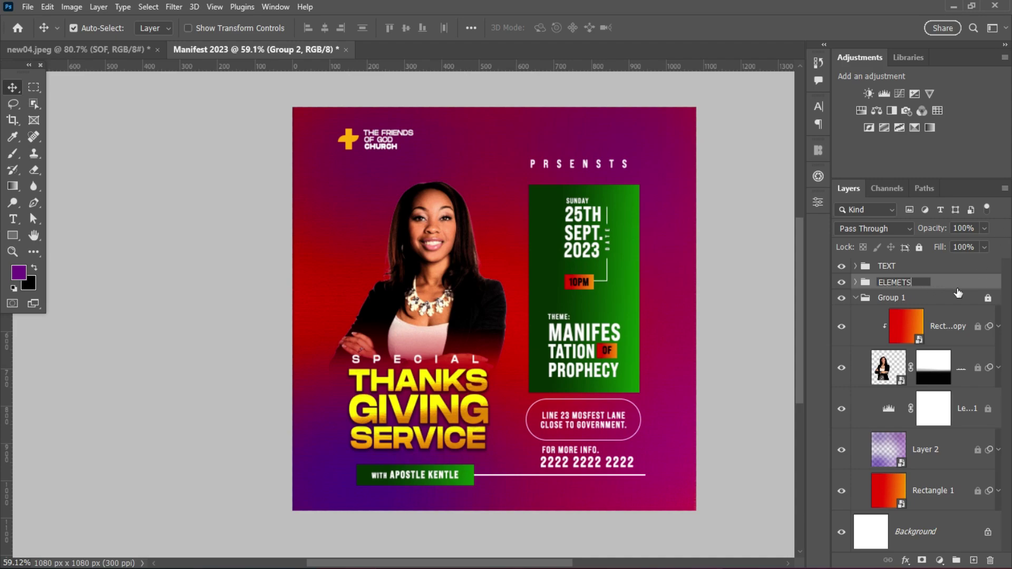
key("Return")
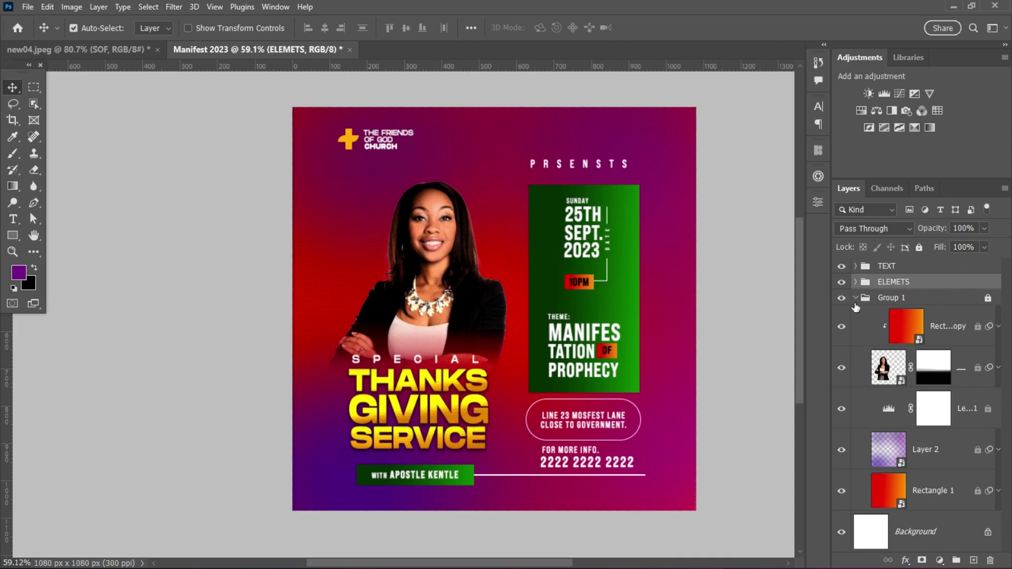
left_click(928, 298)
left_click(856, 298)
scroll(503, 264, "up", 2)
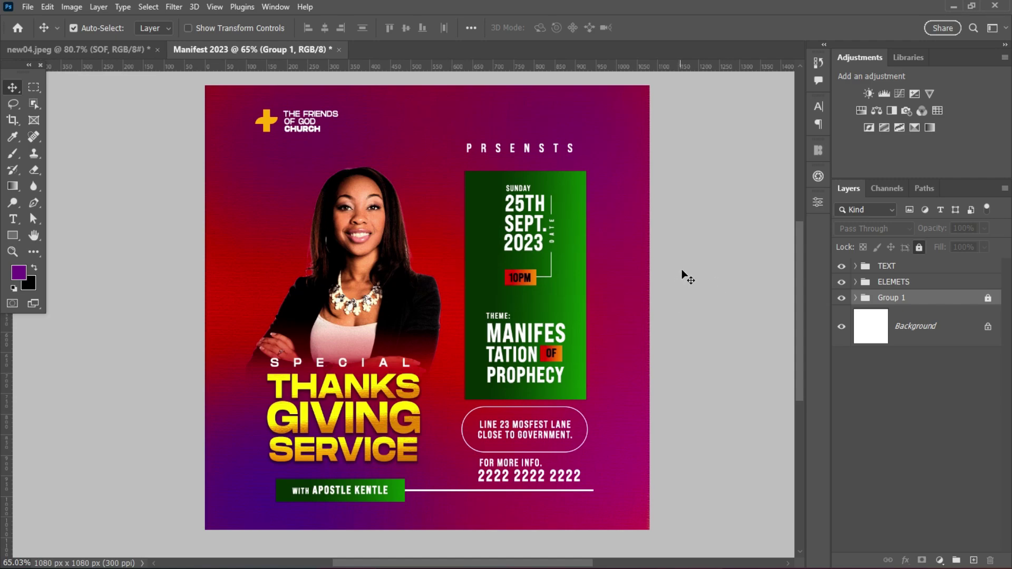
- Add a Levels adjustment layer above TEXT with input levels 30, 1.00 and 228
left_click(929, 272)
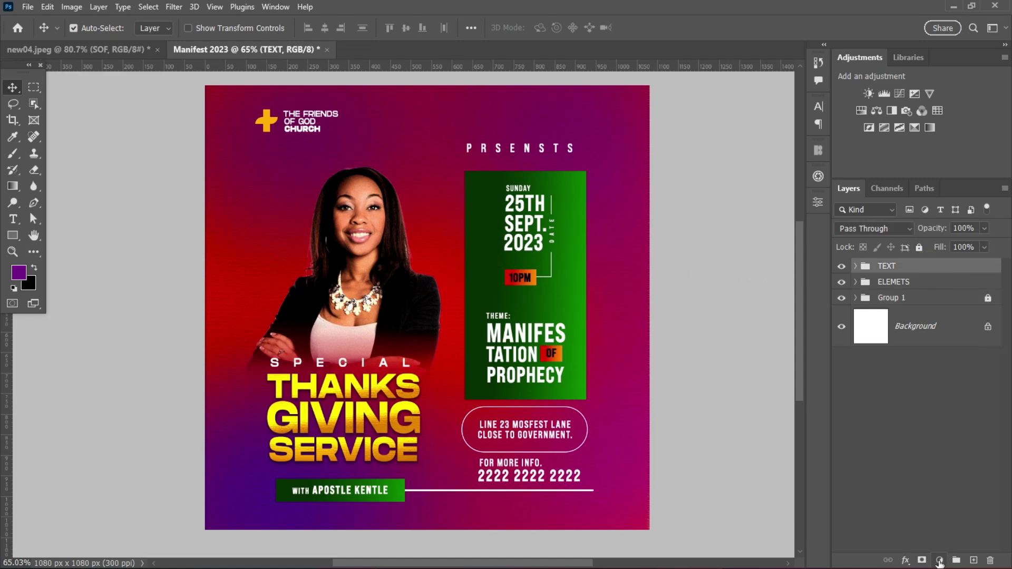
left_click(940, 560)
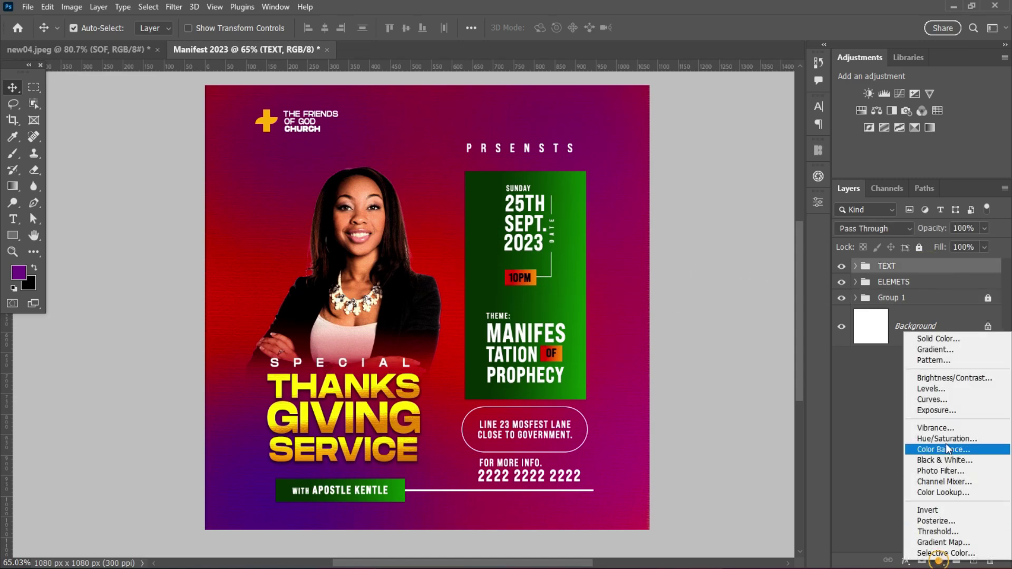
left_click(938, 394)
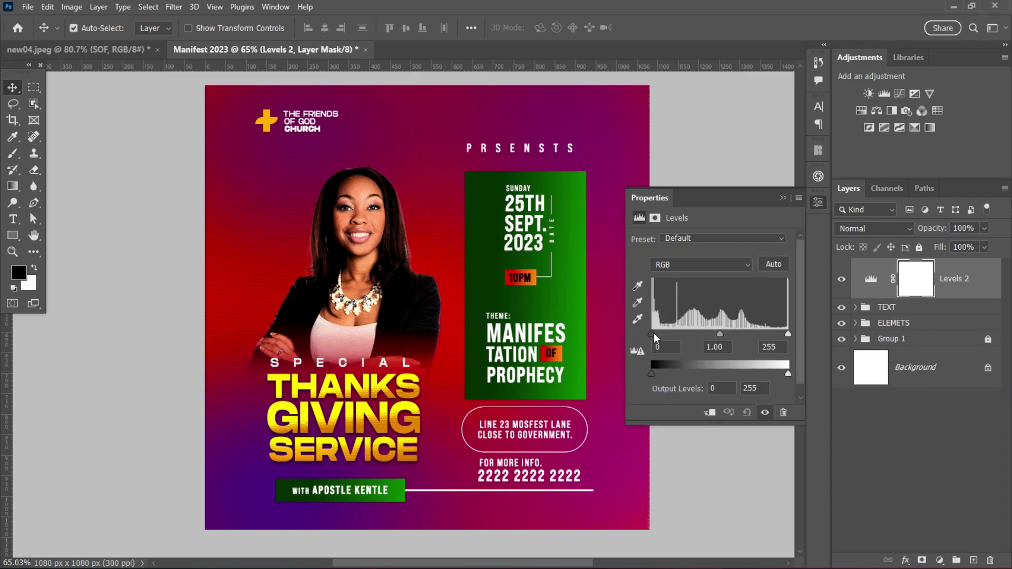
left_click_drag(652, 333, 668, 334)
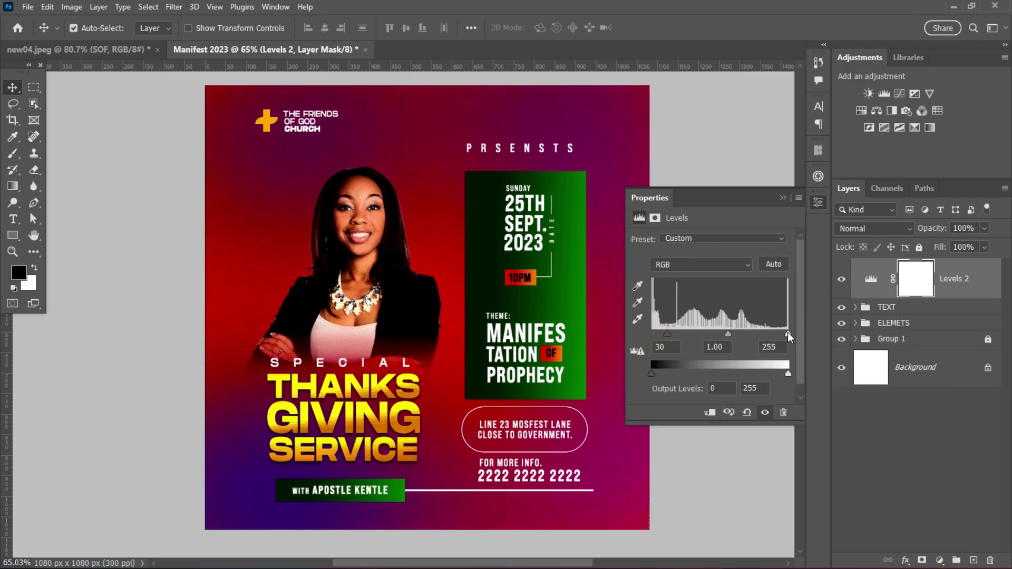
left_click_drag(788, 333, 774, 334)
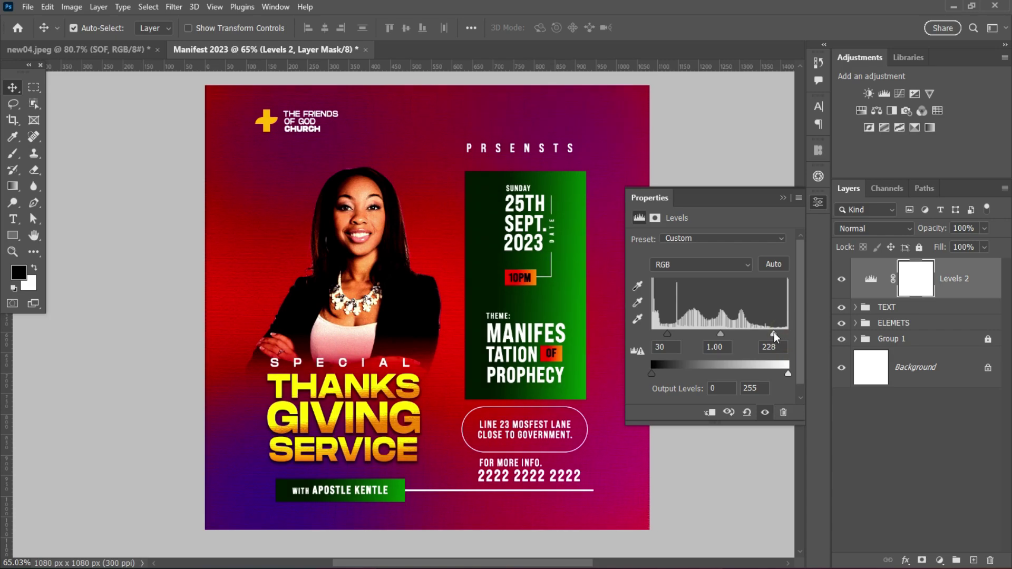
left_click(781, 198)
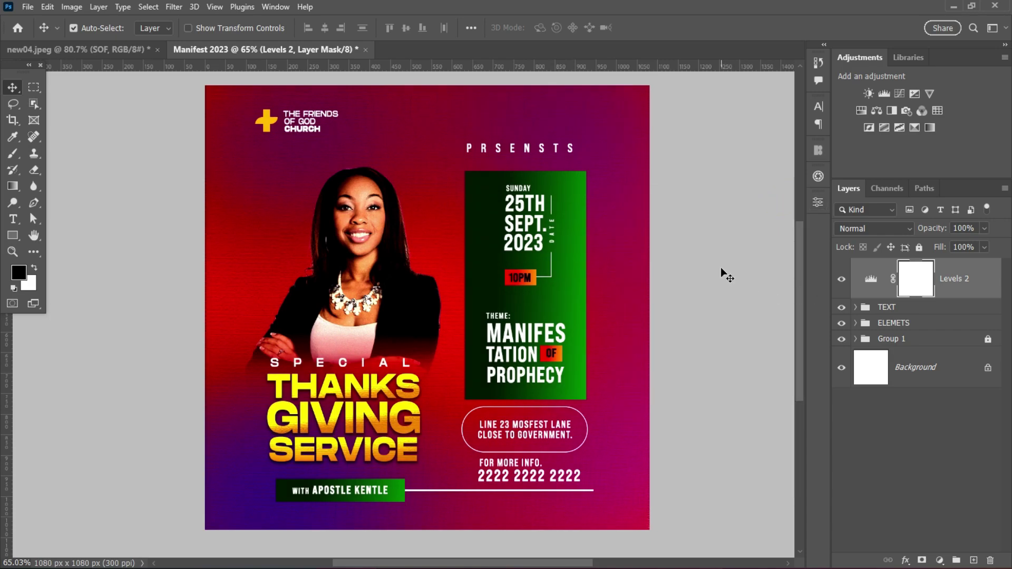